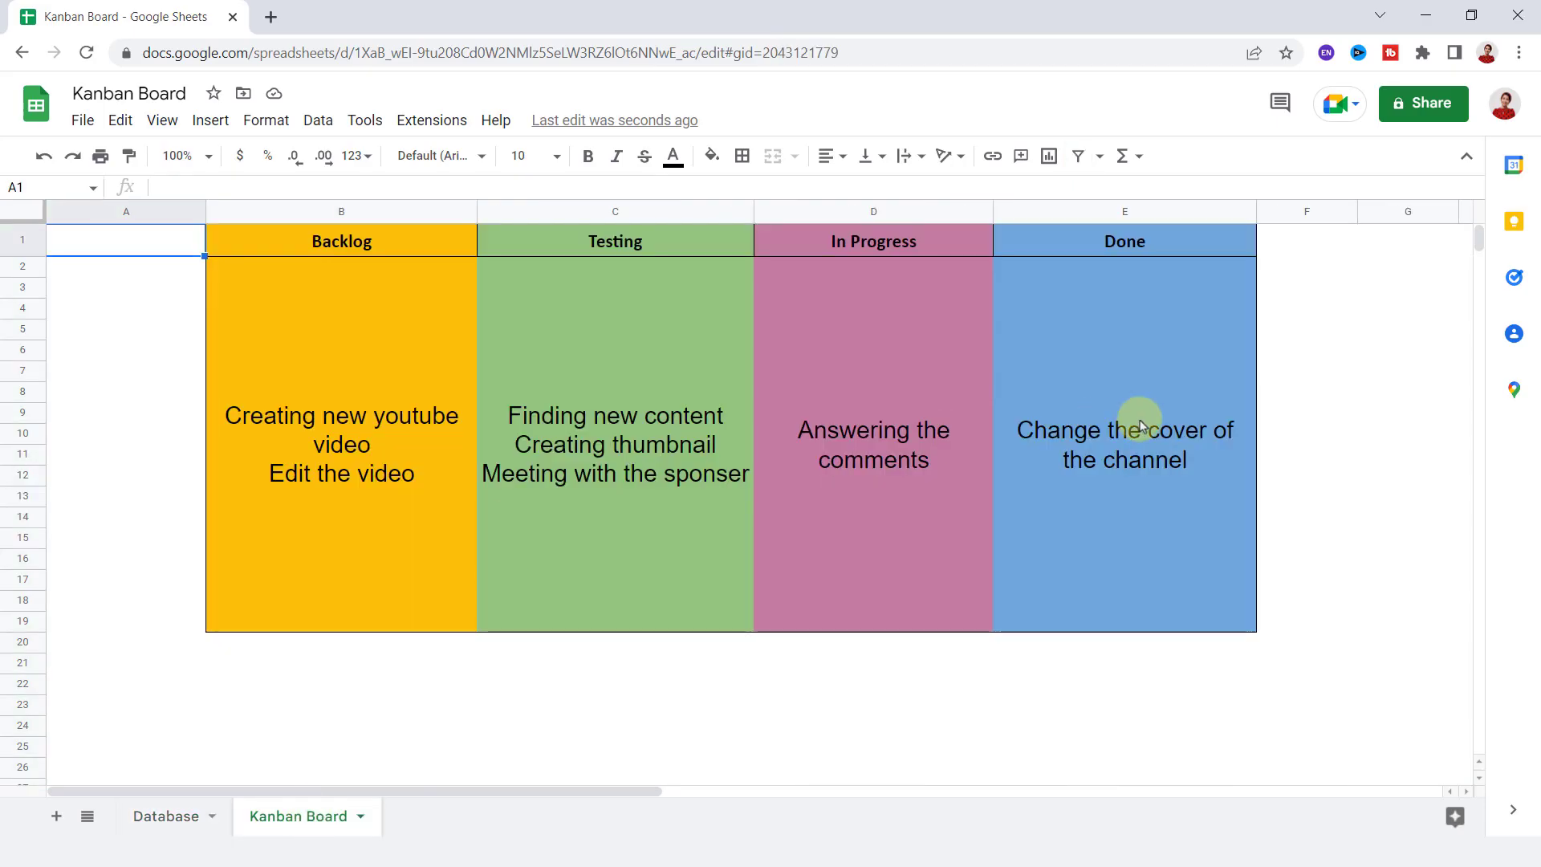
- Add the task 'New video' with status In progress in row 10 of the Database sheet
click(186, 816)
click(156, 432)
click(121, 484)
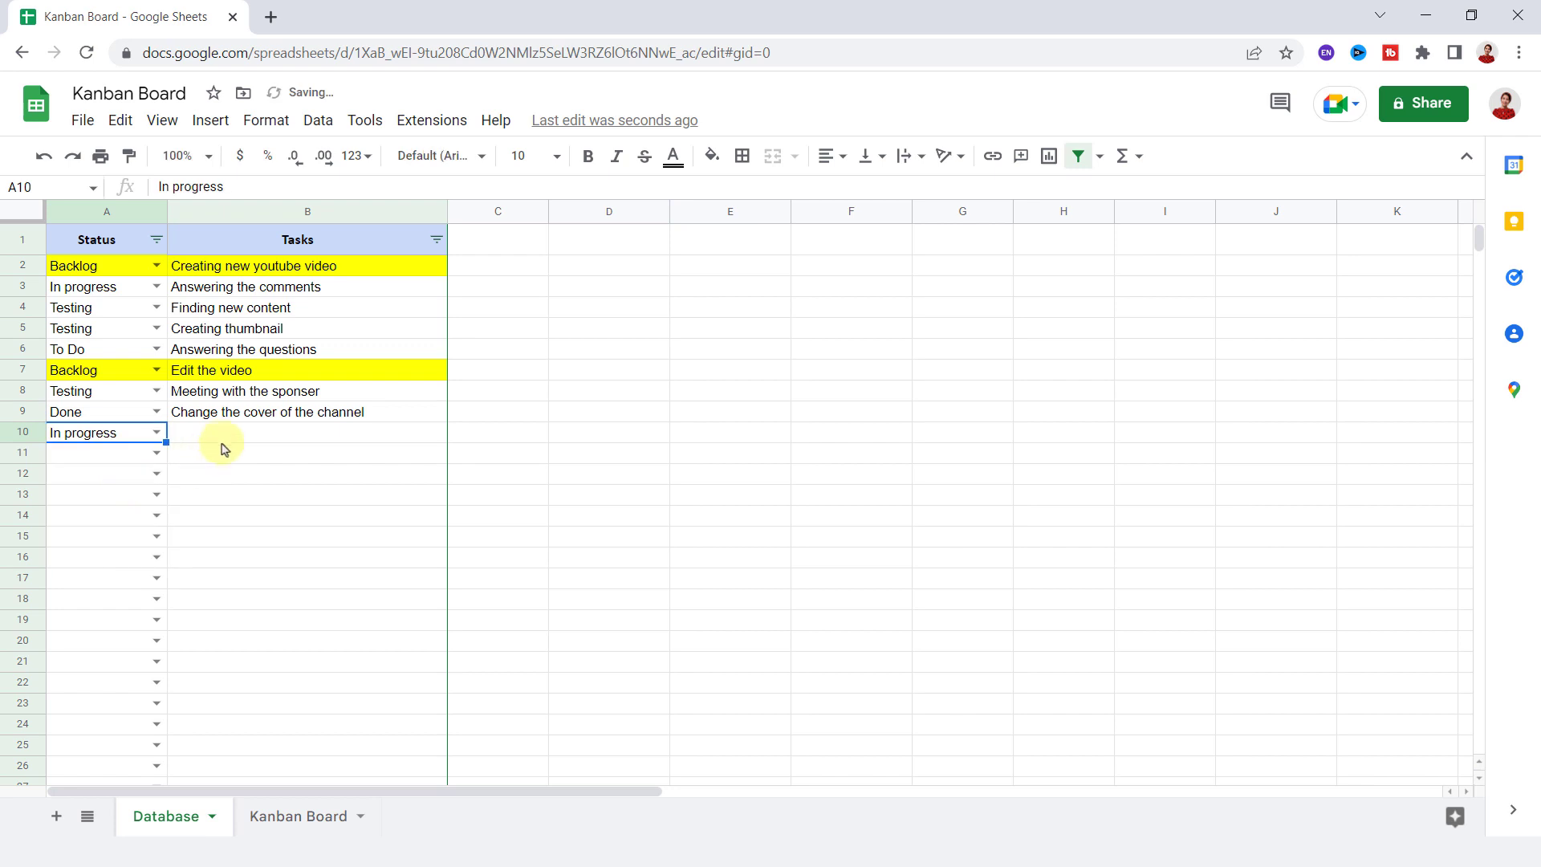
click(222, 440)
text(New video)
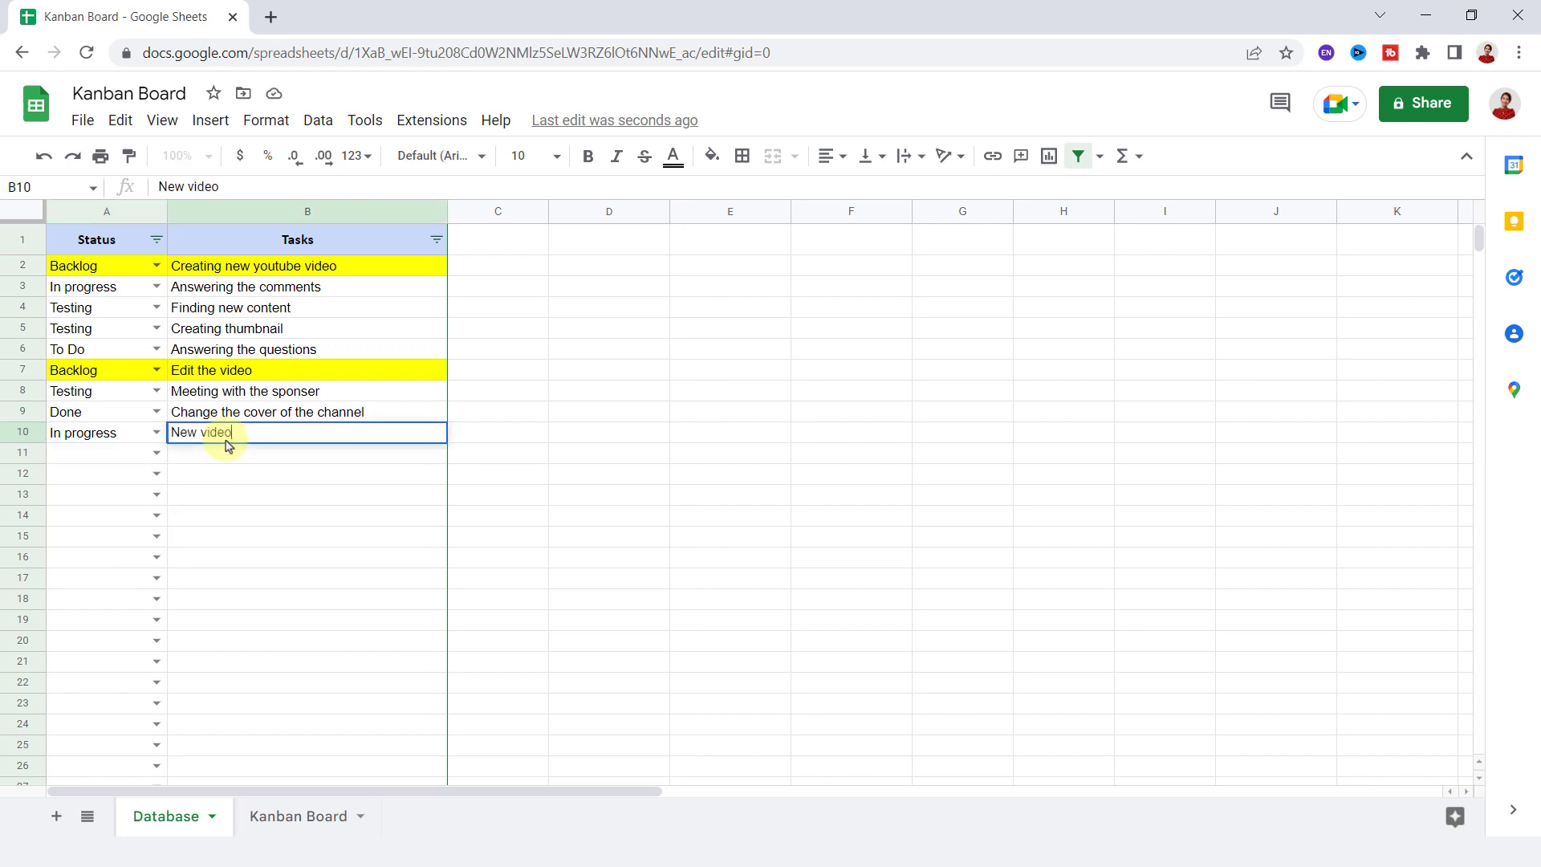
key(Return)
click(312, 816)
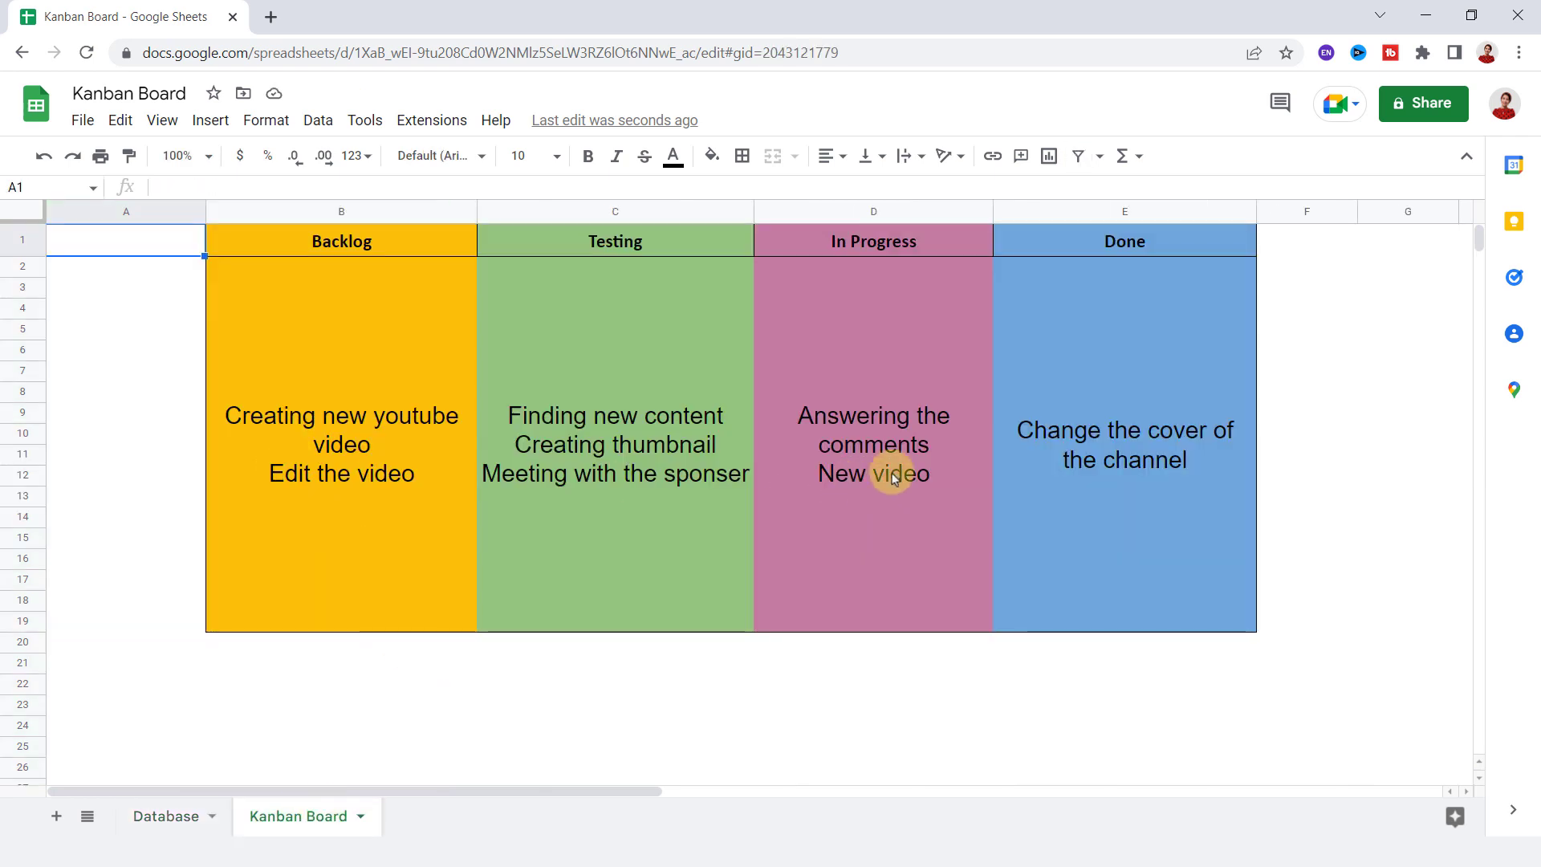
mouse_move(282, 843)
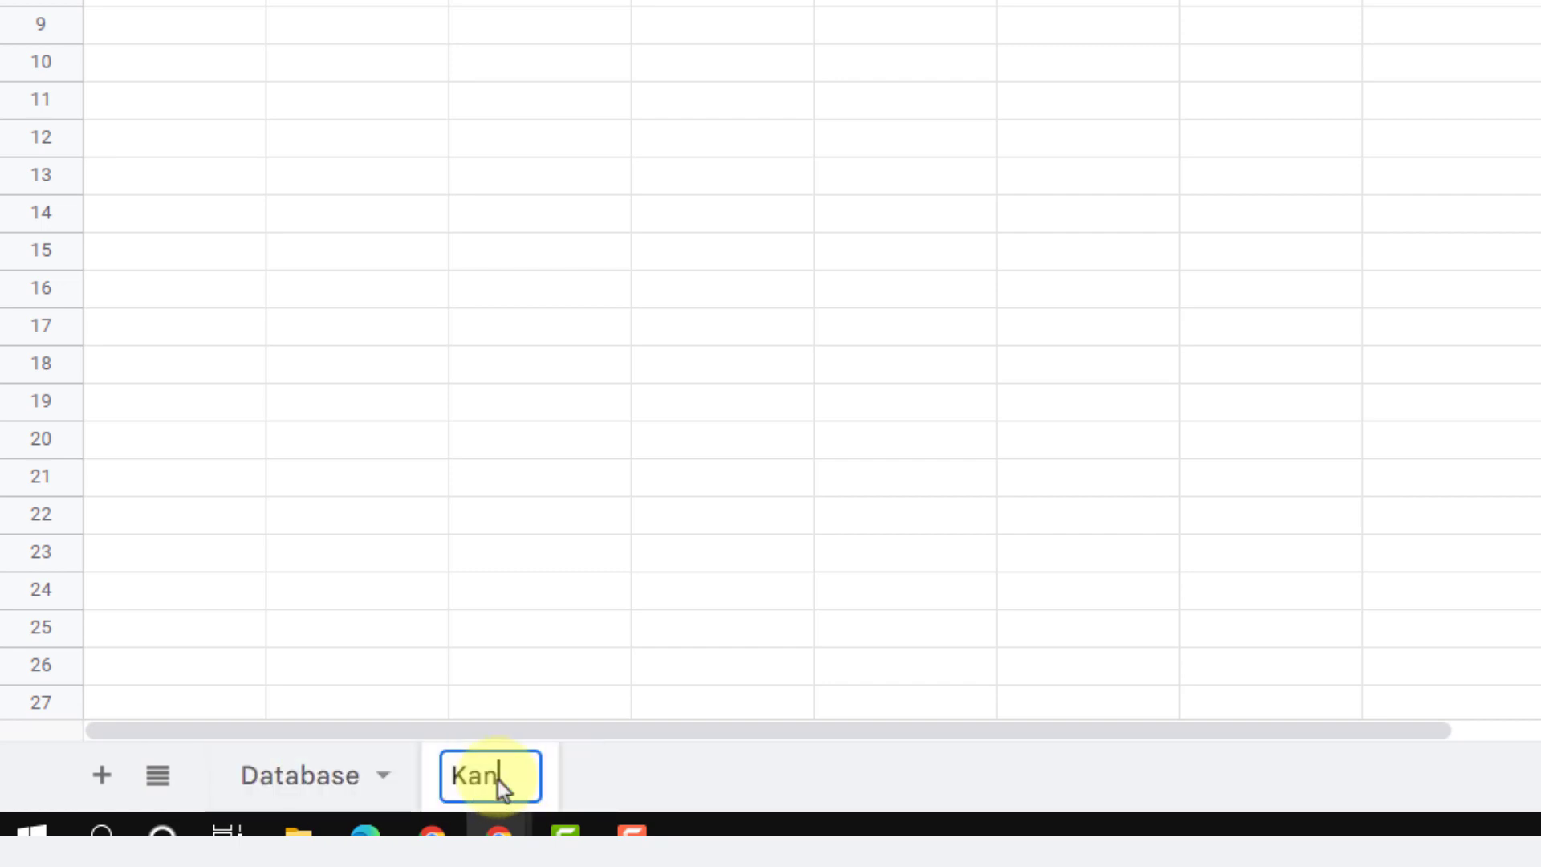
- Rename the sheet to 'Kanban Board' and enter headers Status in A1 and Task in B1
text(ban Bo)
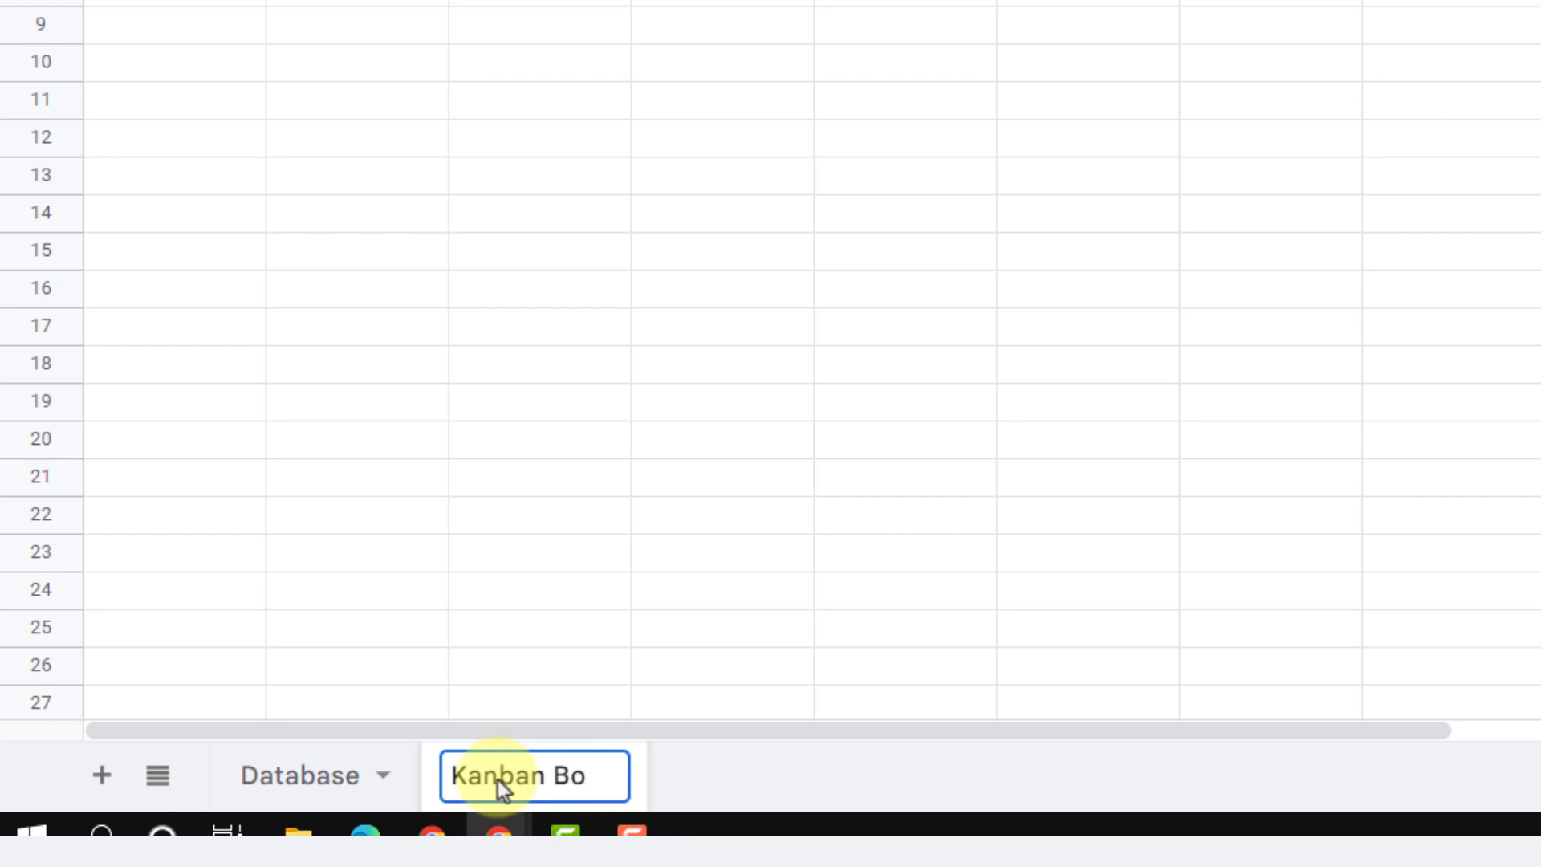
text(ard)
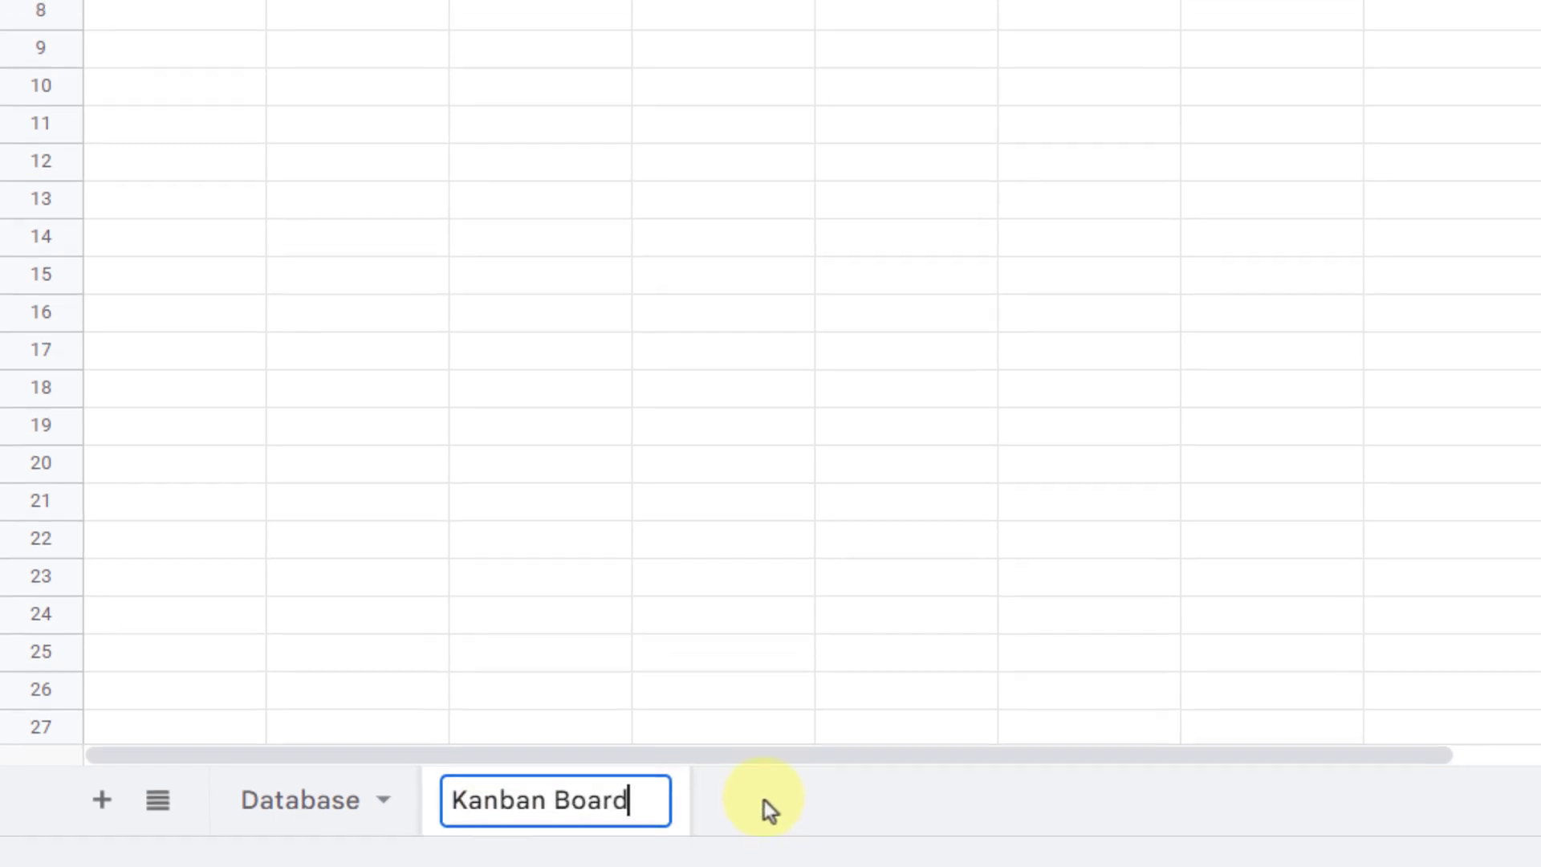
key(Return)
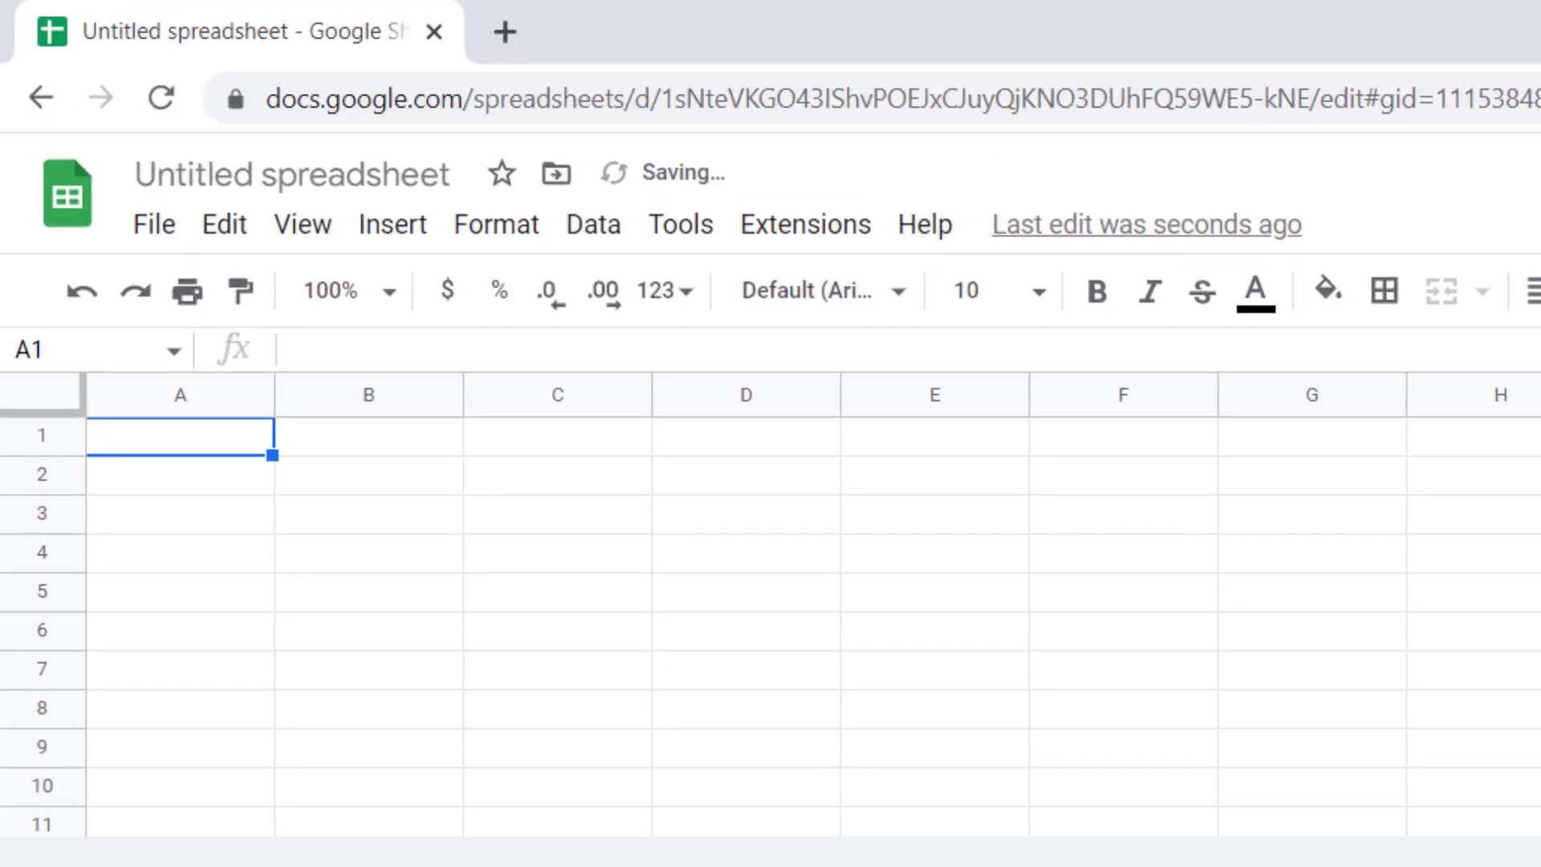
click(196, 440)
text(Status)
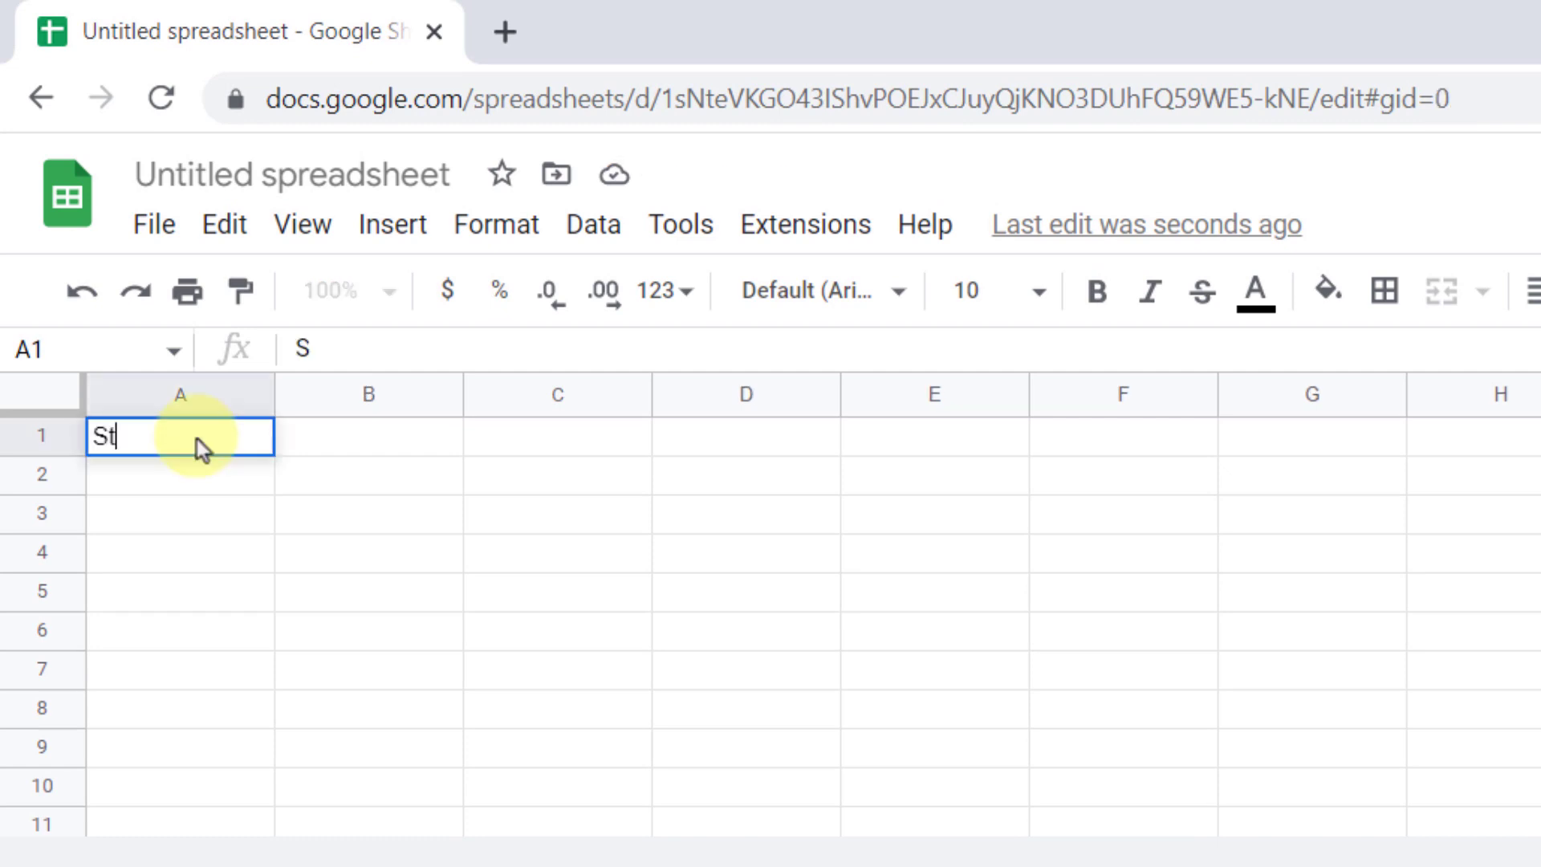
click(352, 421)
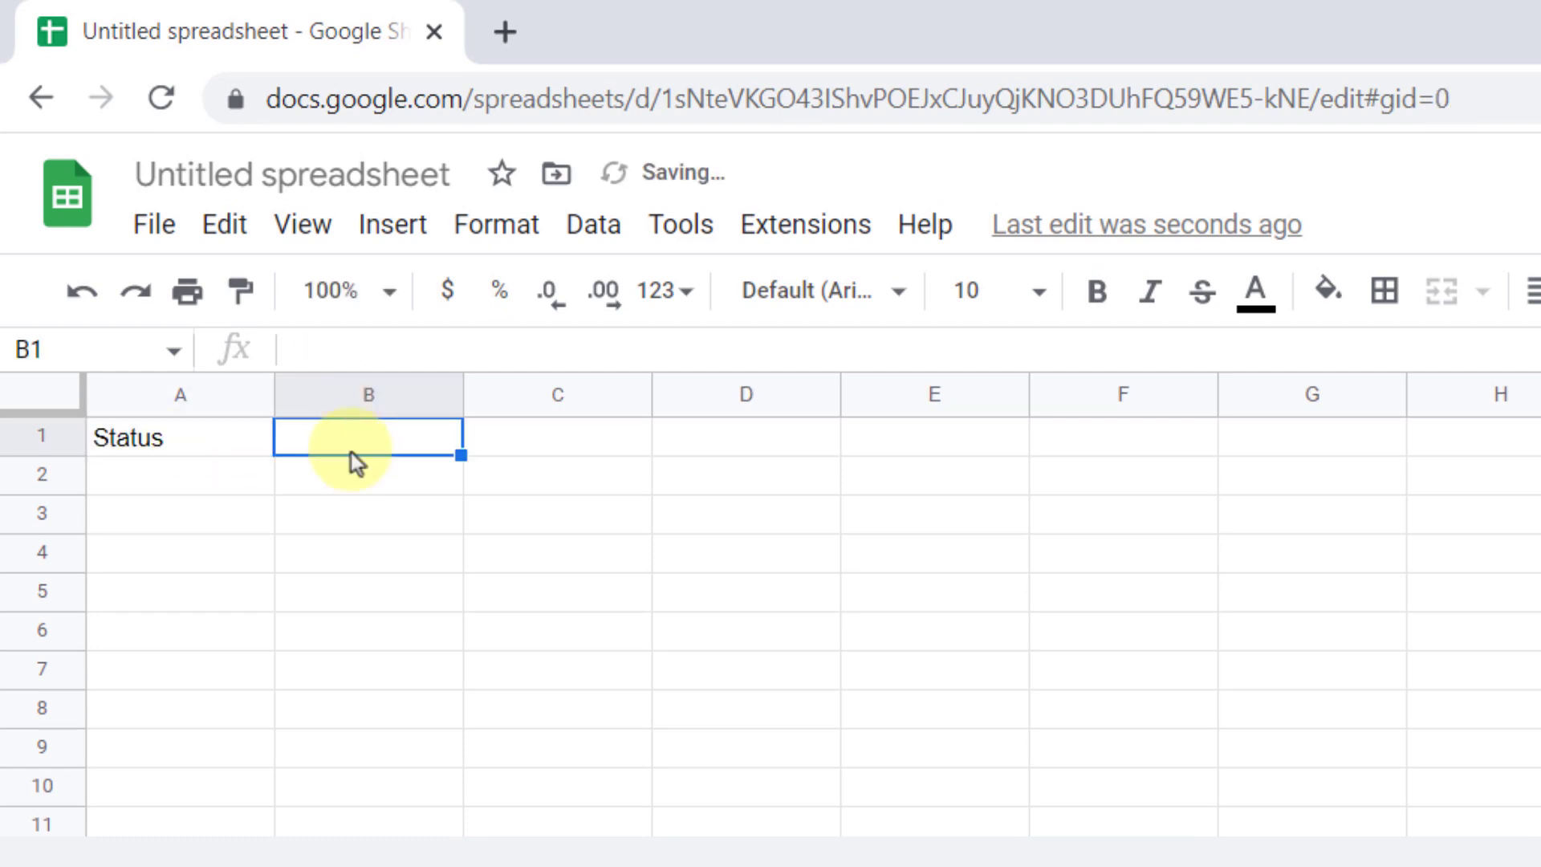
text(Task)
- Fill the A1:B1 headers teal and centre their text
drag(213, 443, 329, 439)
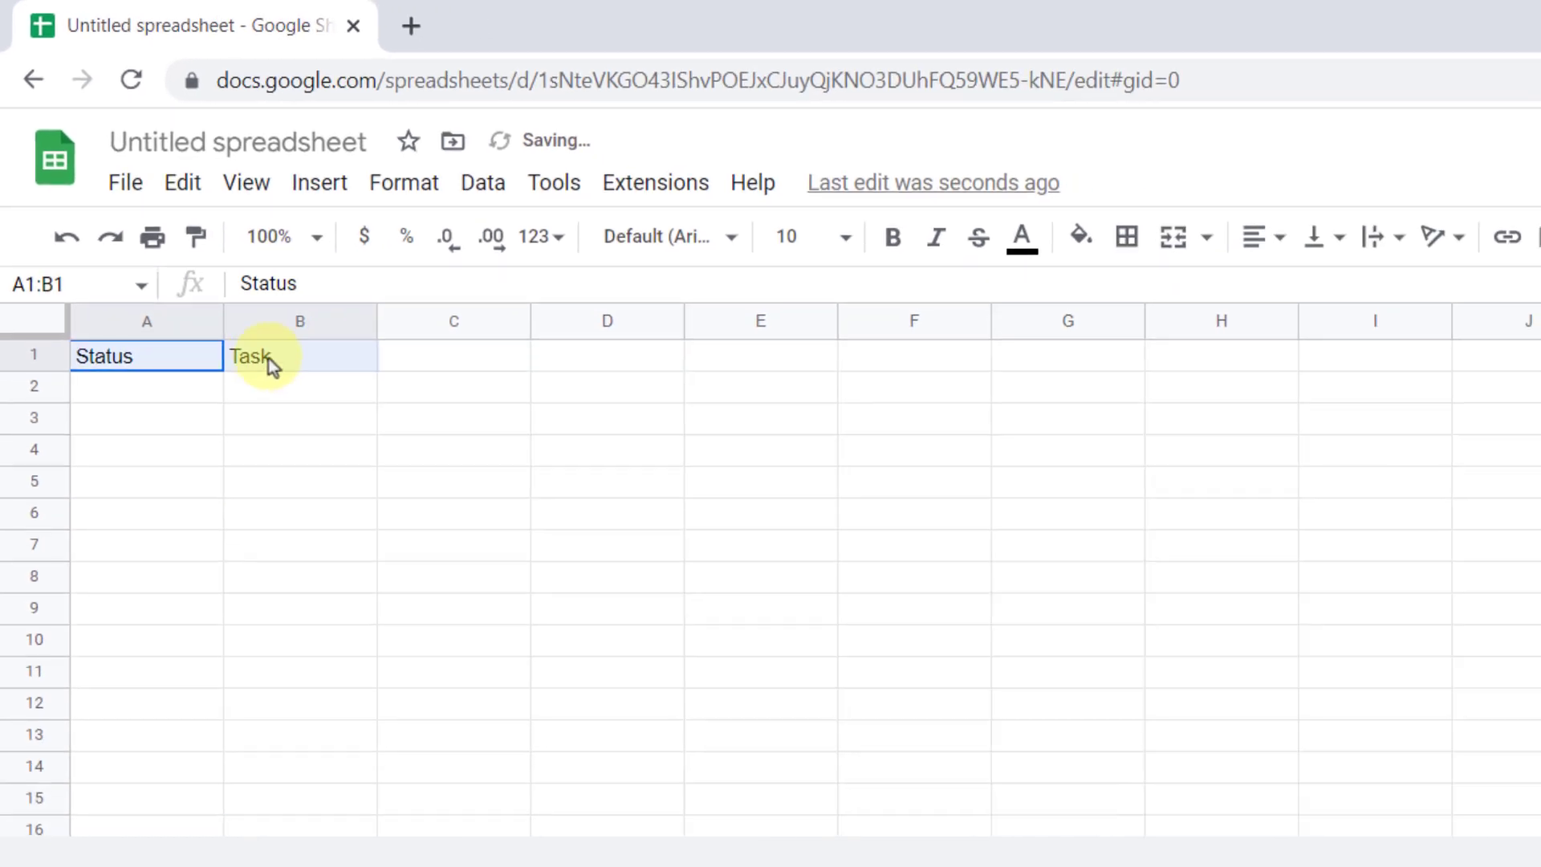
click(1081, 236)
click(1331, 330)
drag(144, 356, 299, 364)
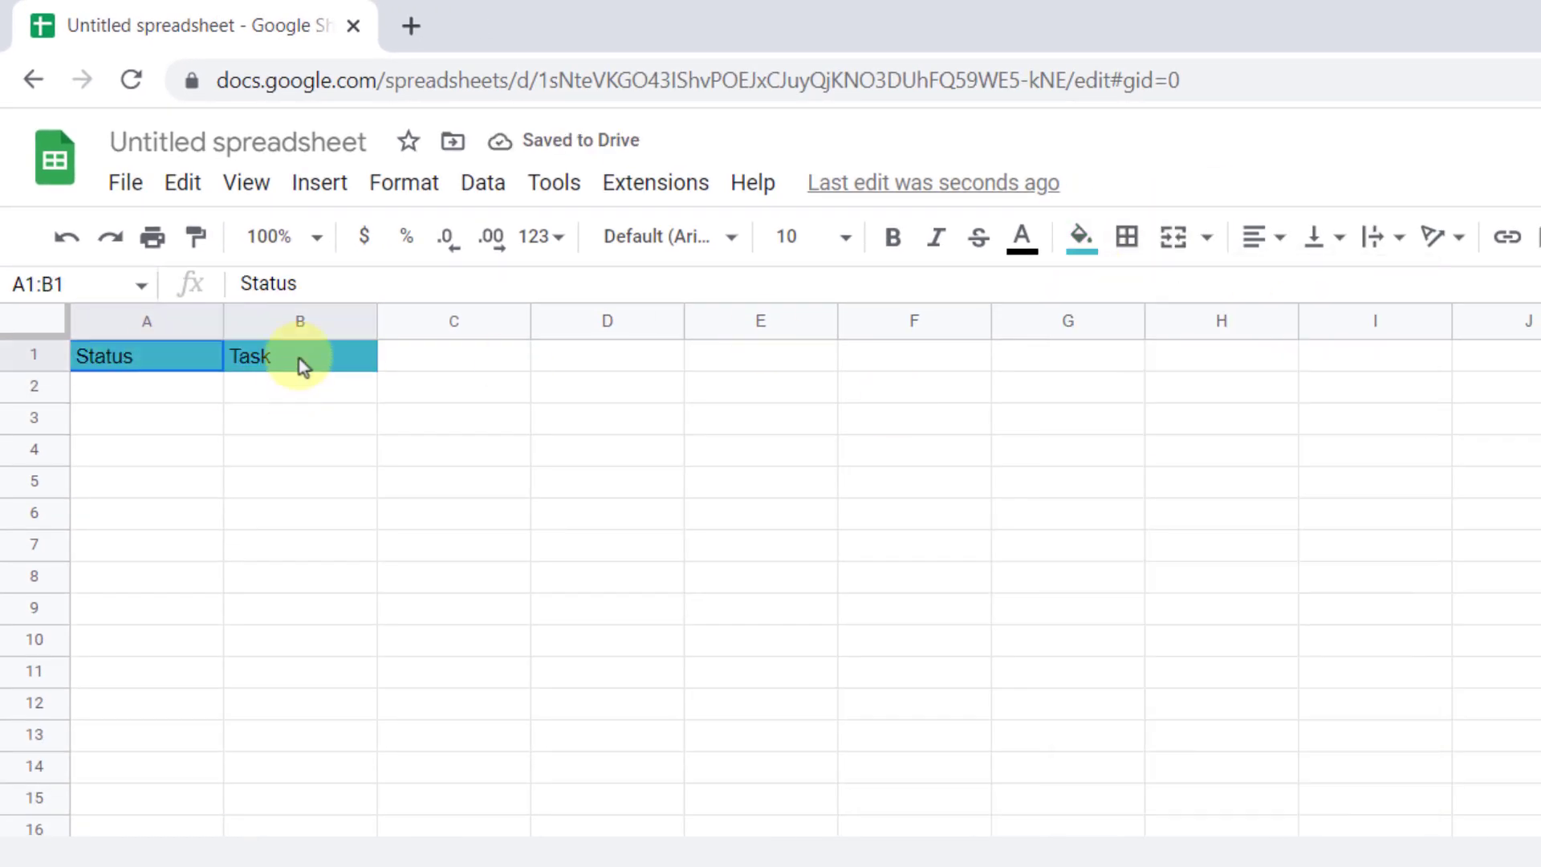
click(1252, 236)
click(1264, 272)
click(171, 393)
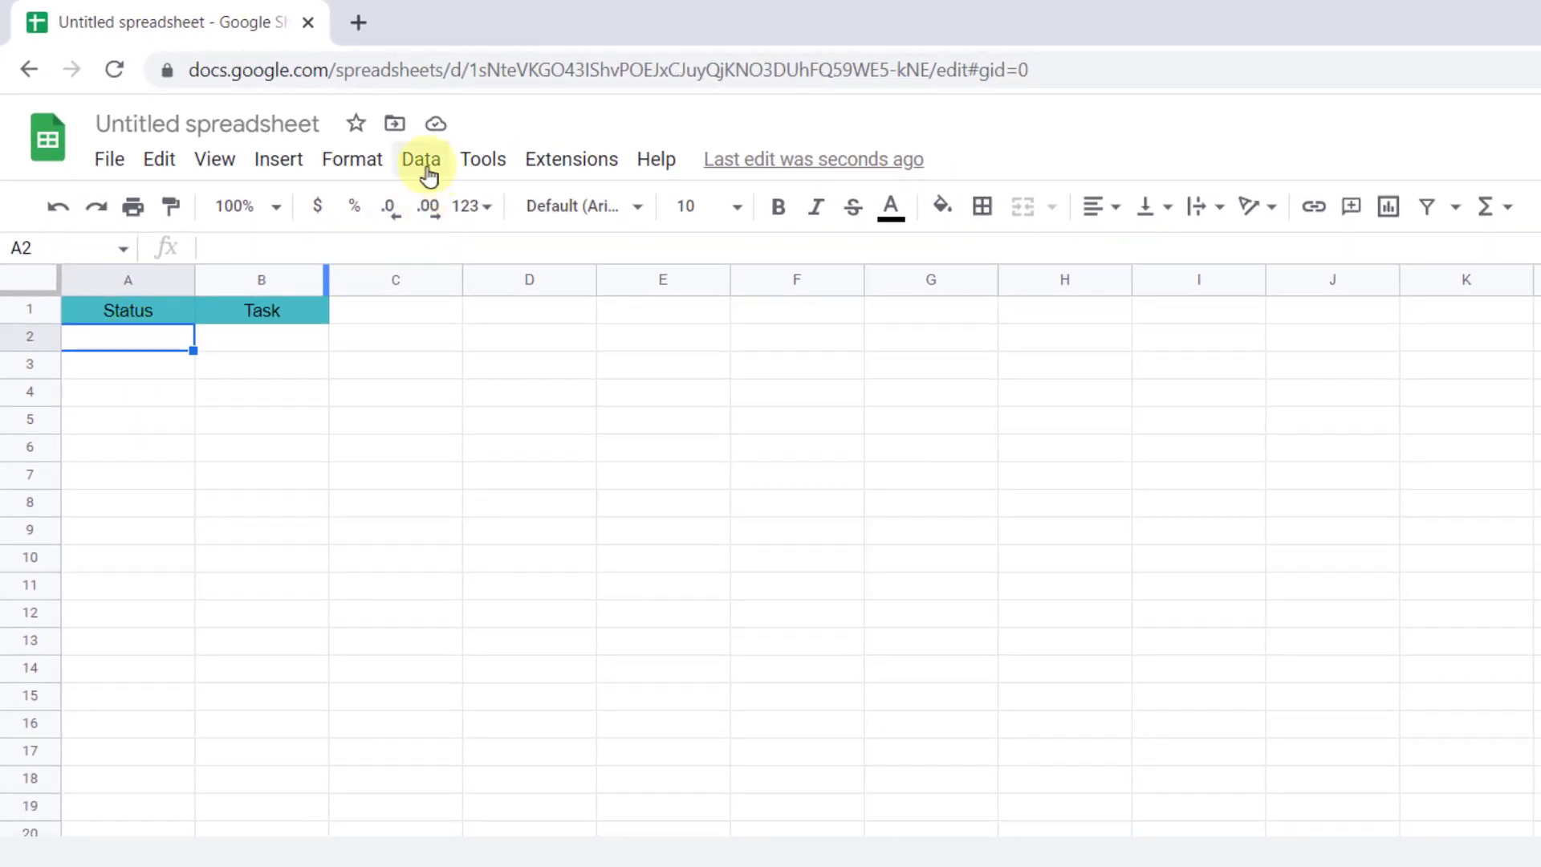
- Add a data validation list on A2 with Backlog, In progress, Testing, To-Do, Done, rejecting other input
click(432, 165)
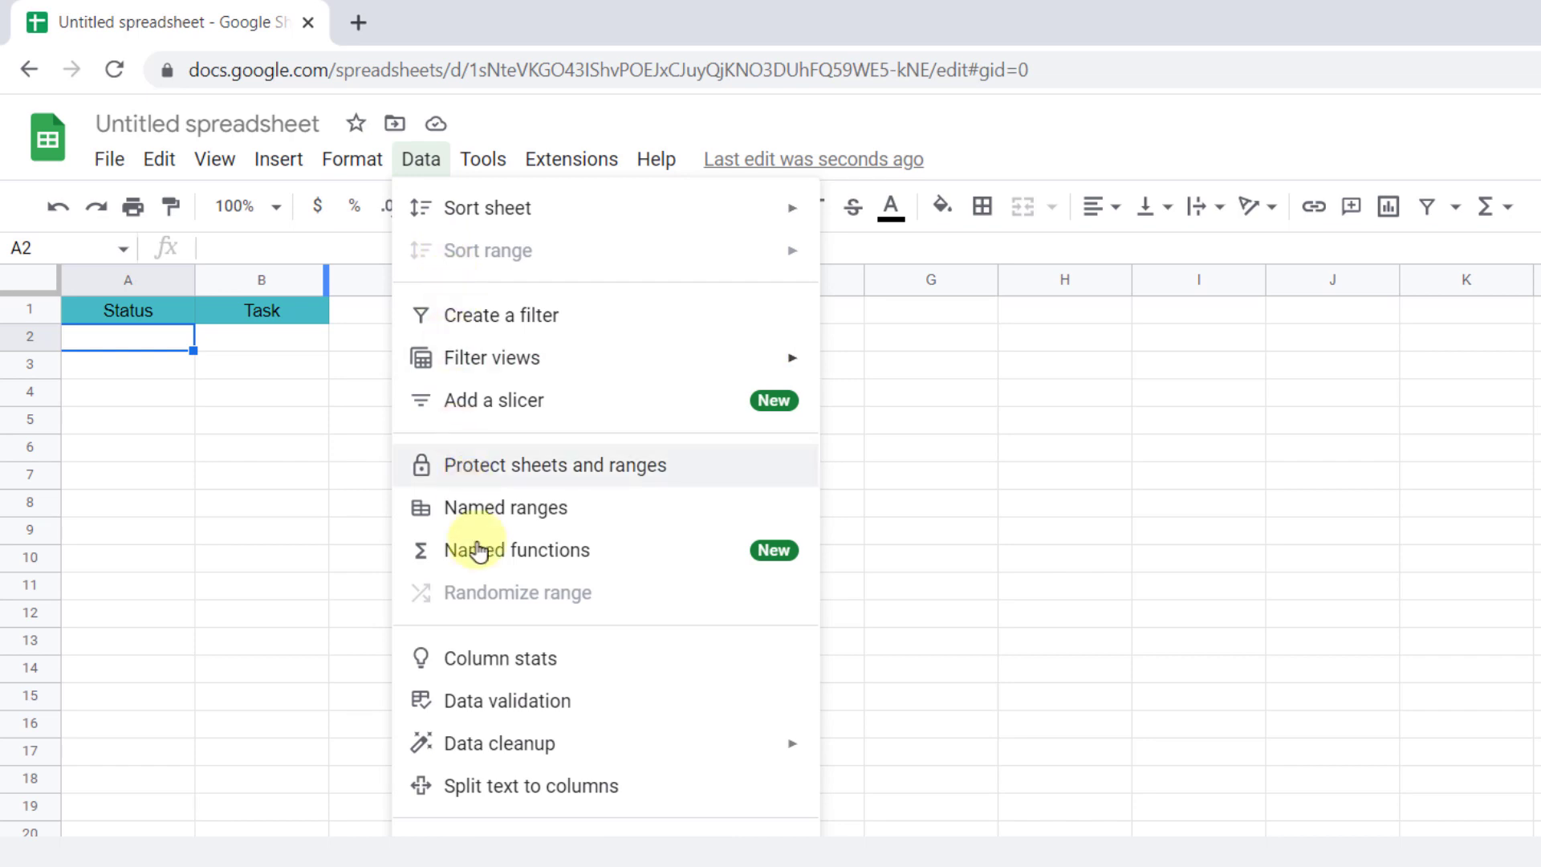
click(600, 703)
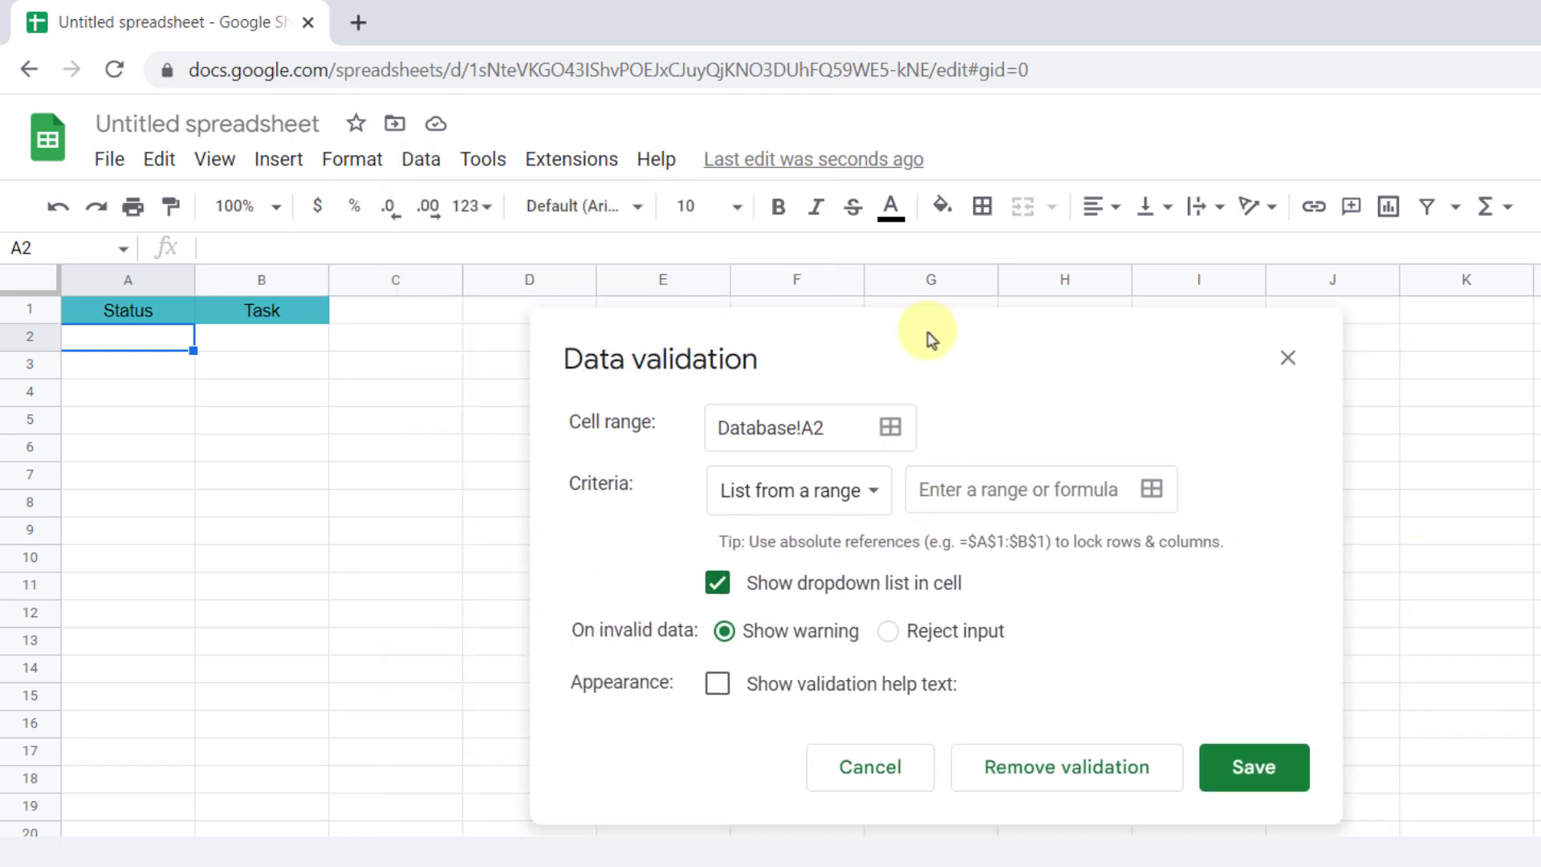
click(748, 465)
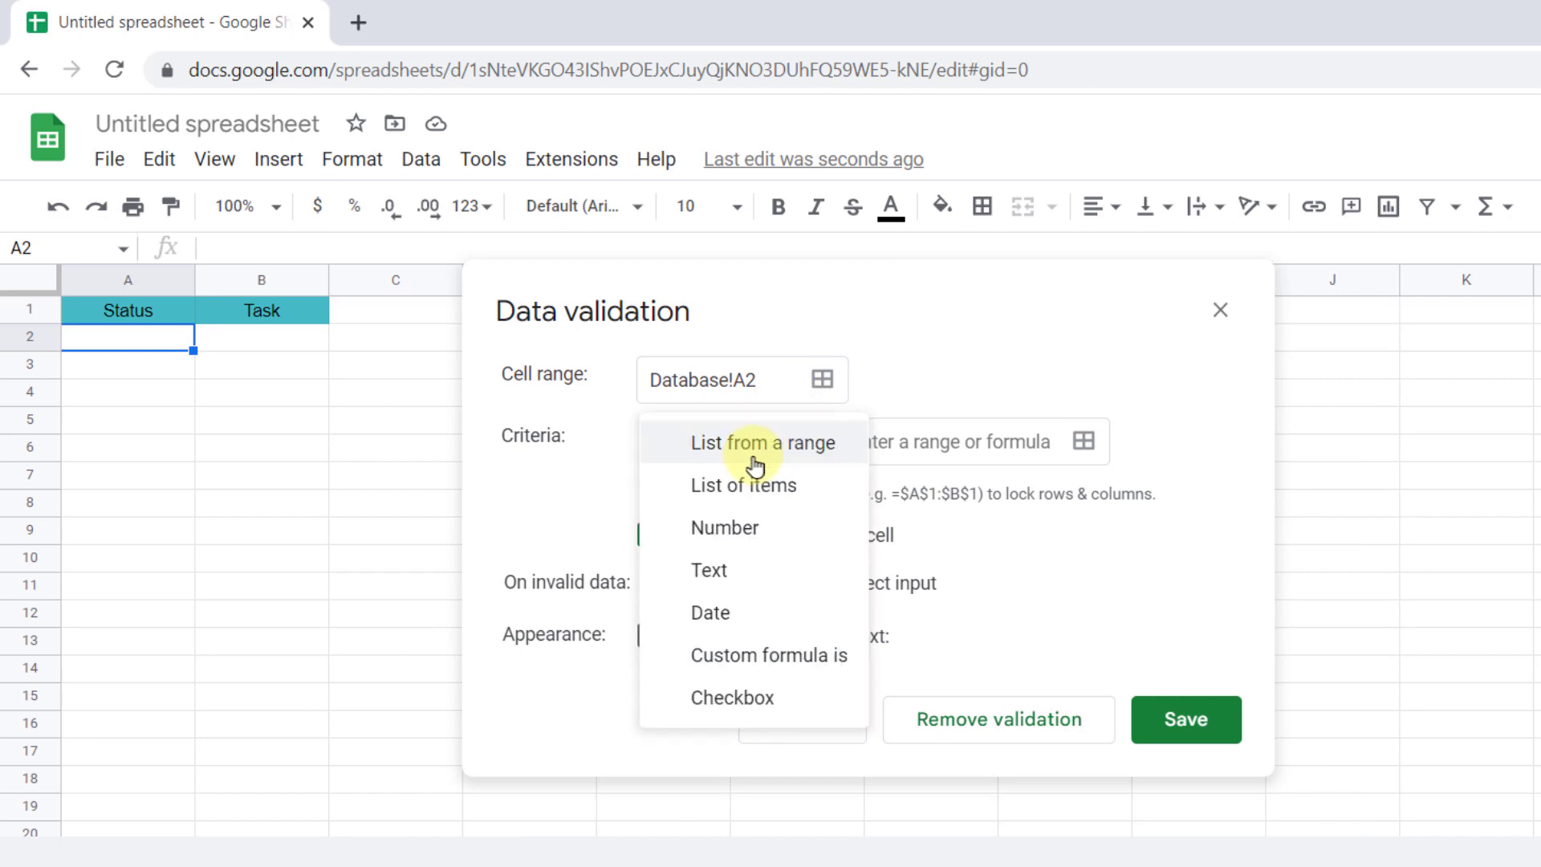
click(748, 504)
click(858, 456)
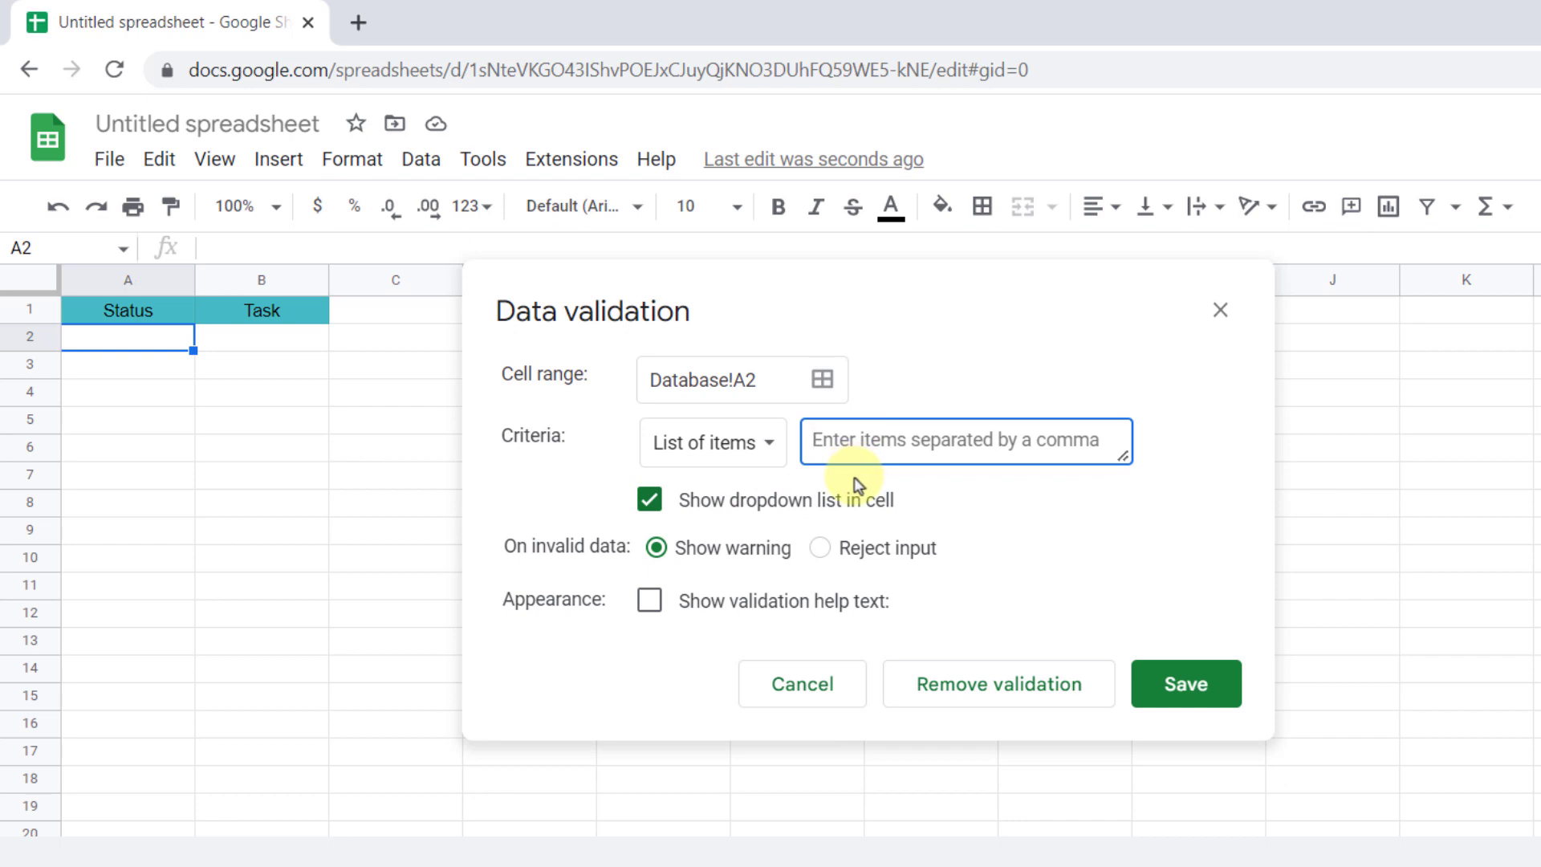
text(B)
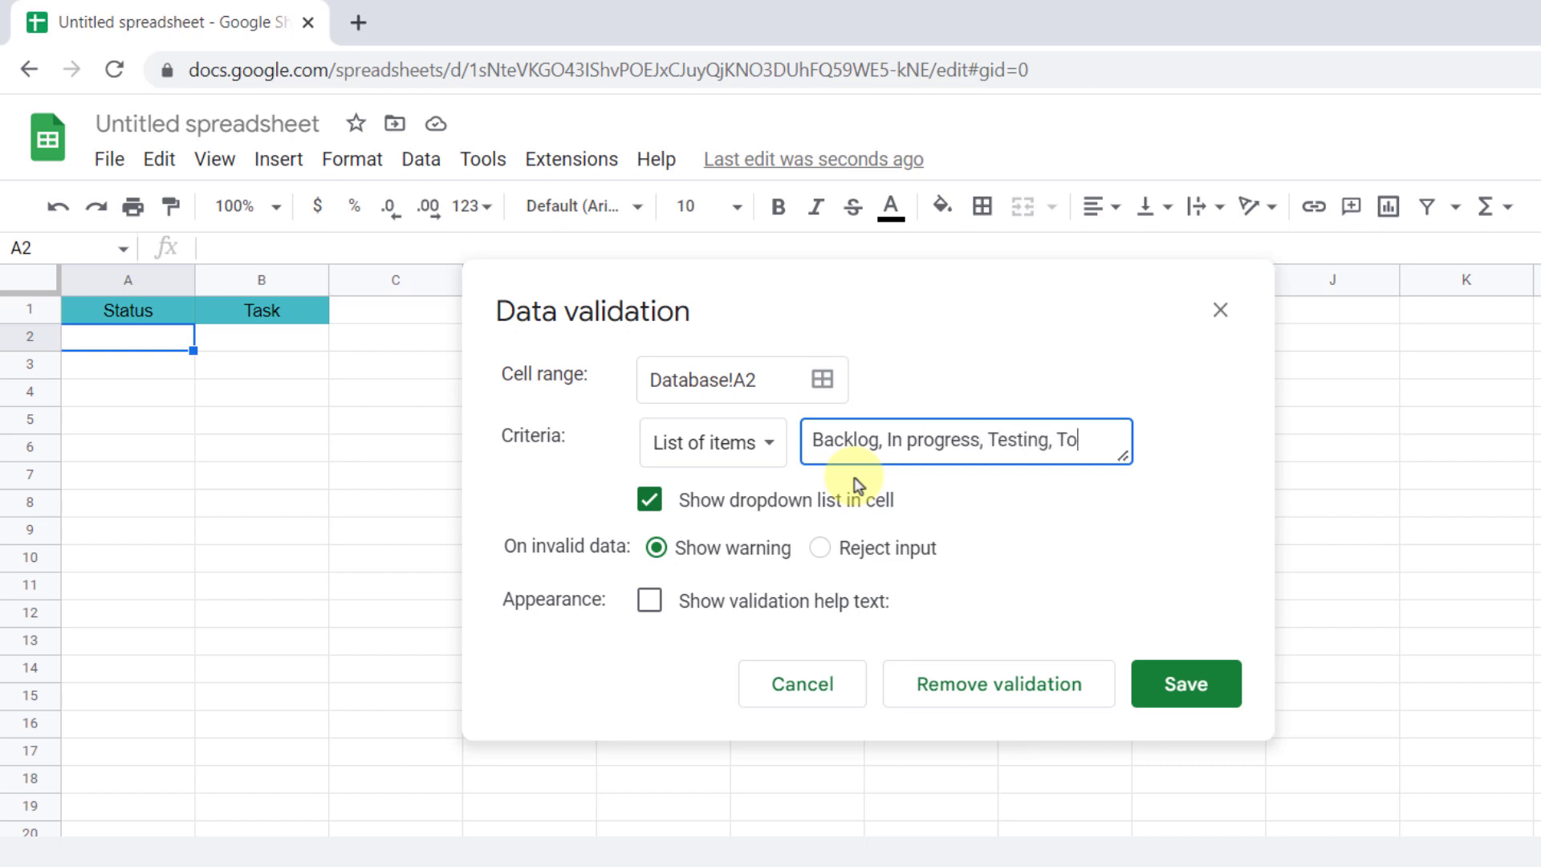
text(, Done)
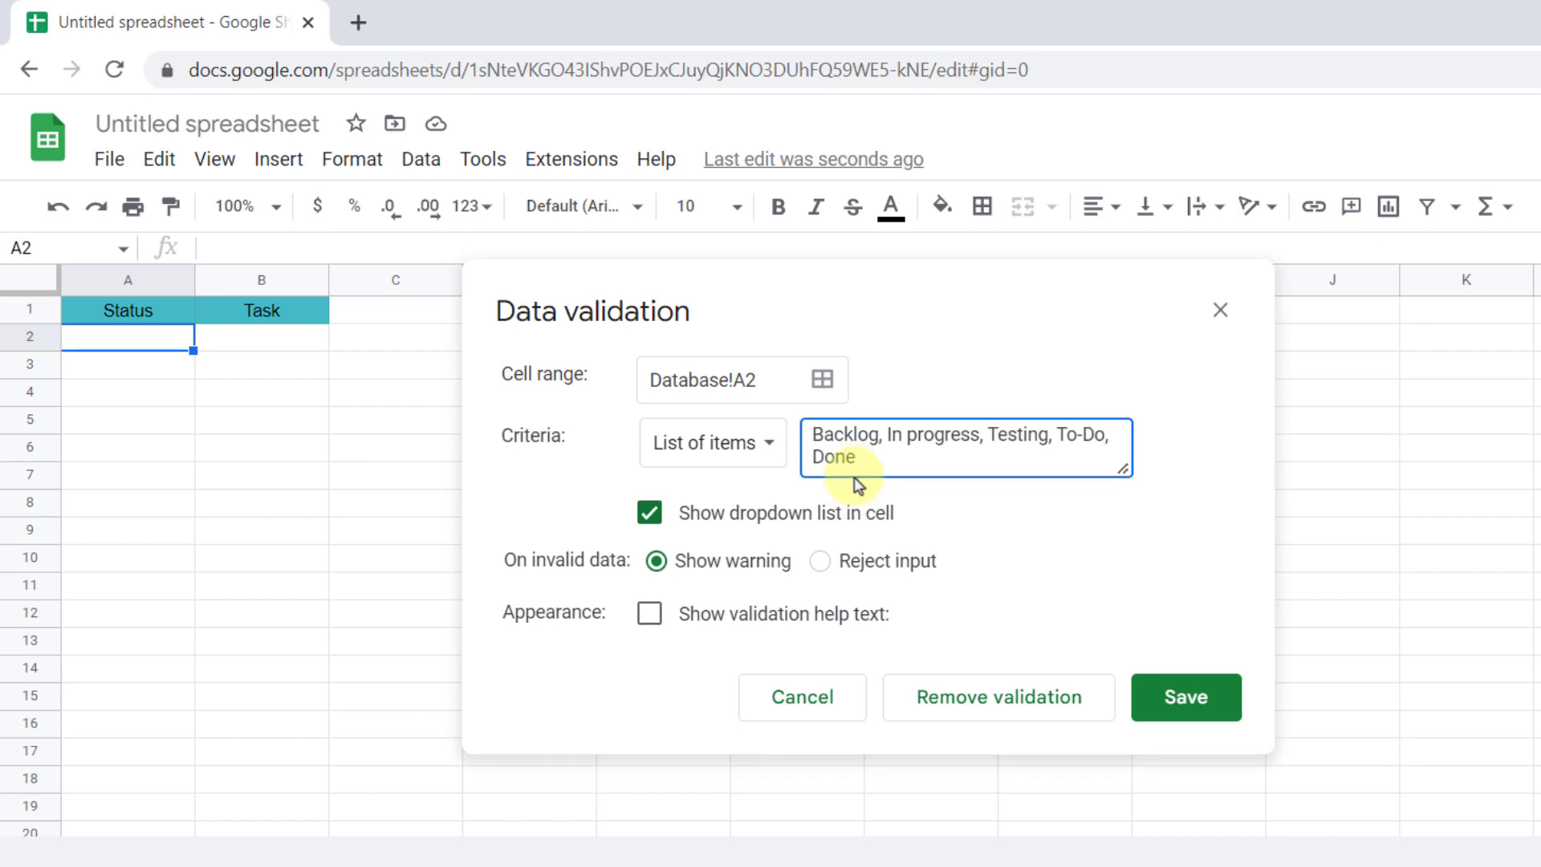
click(820, 562)
click(1202, 710)
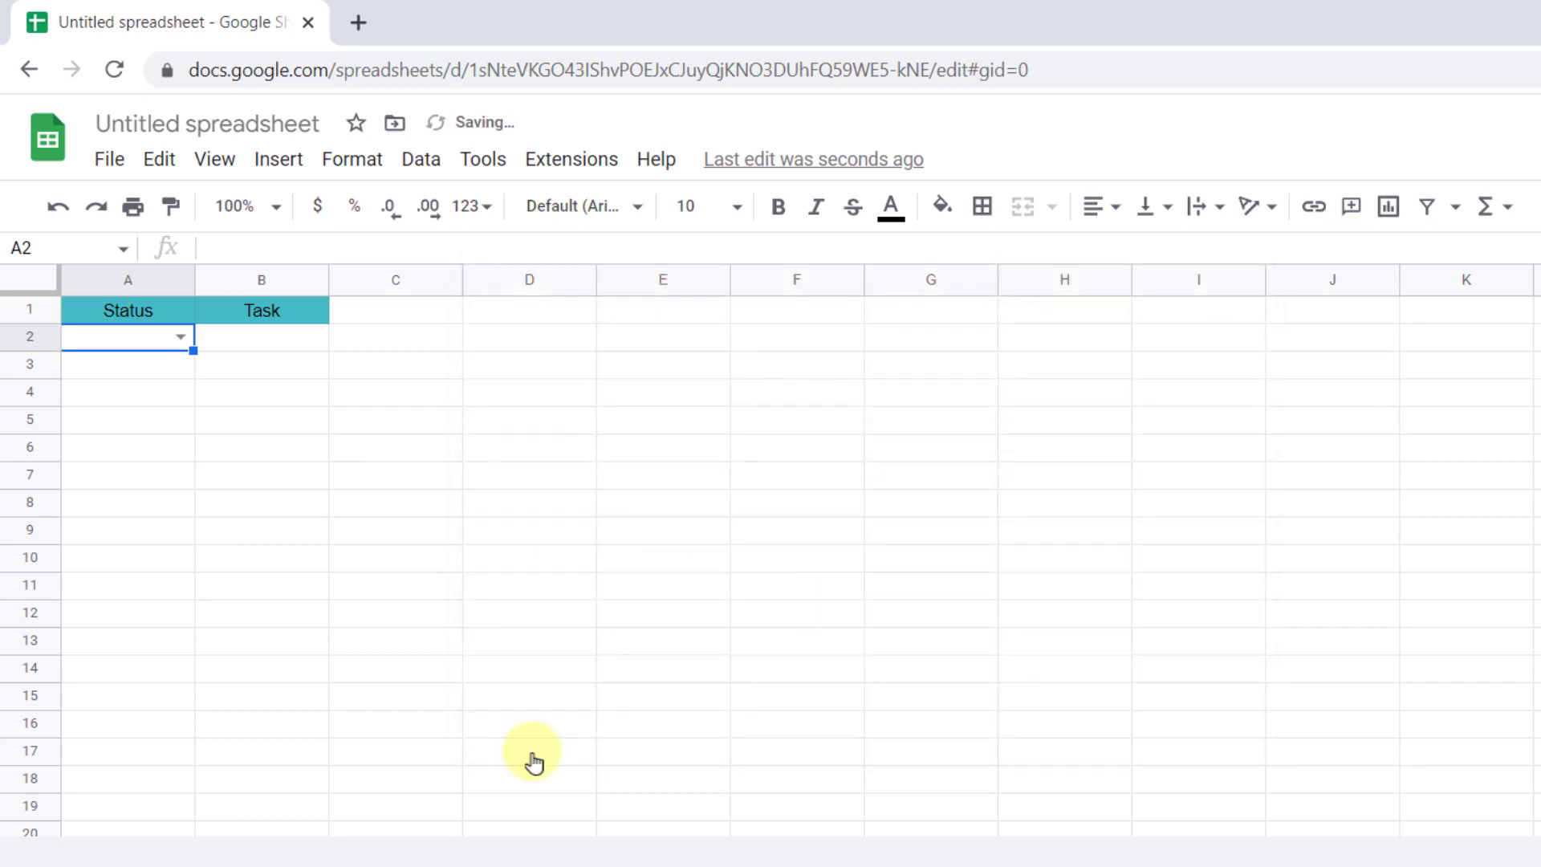
- Copy A2's status dropdown down to A2:A100 with Ctrl+D
click(184, 343)
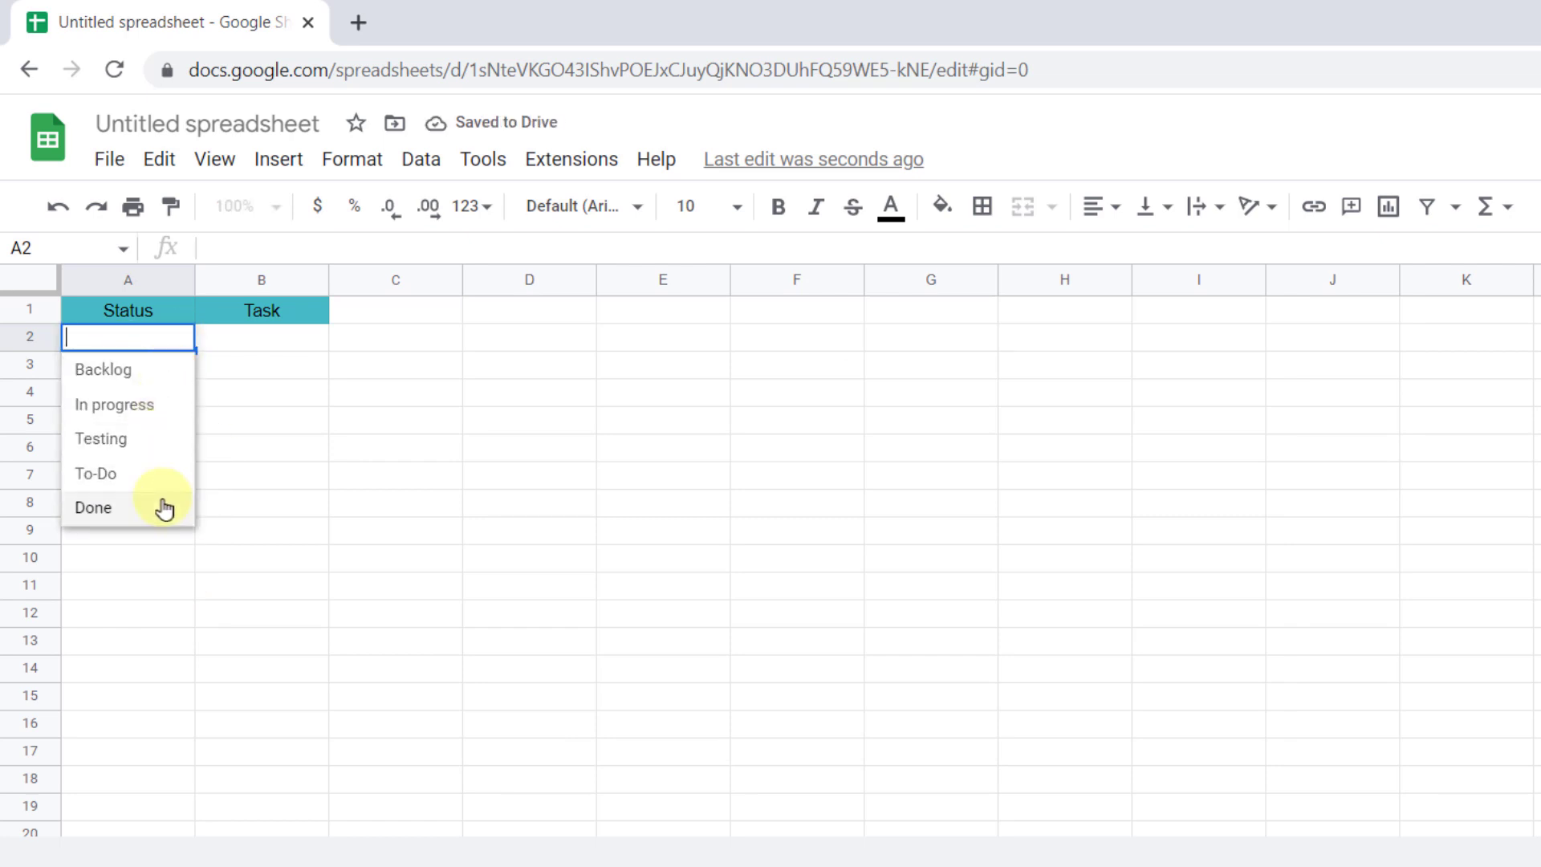
click(227, 345)
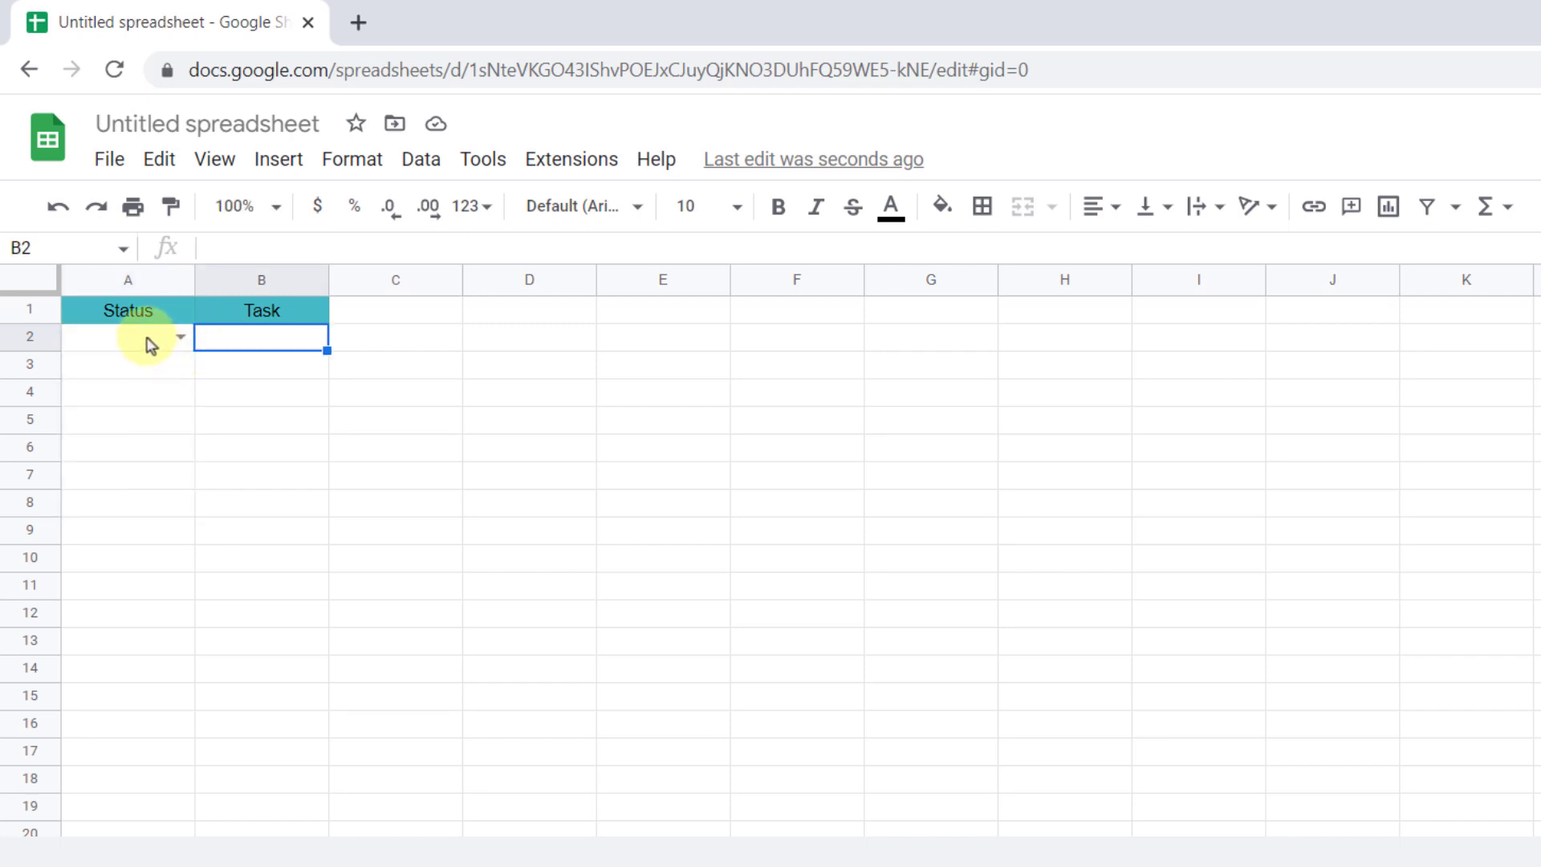
drag(150, 345, 131, 833)
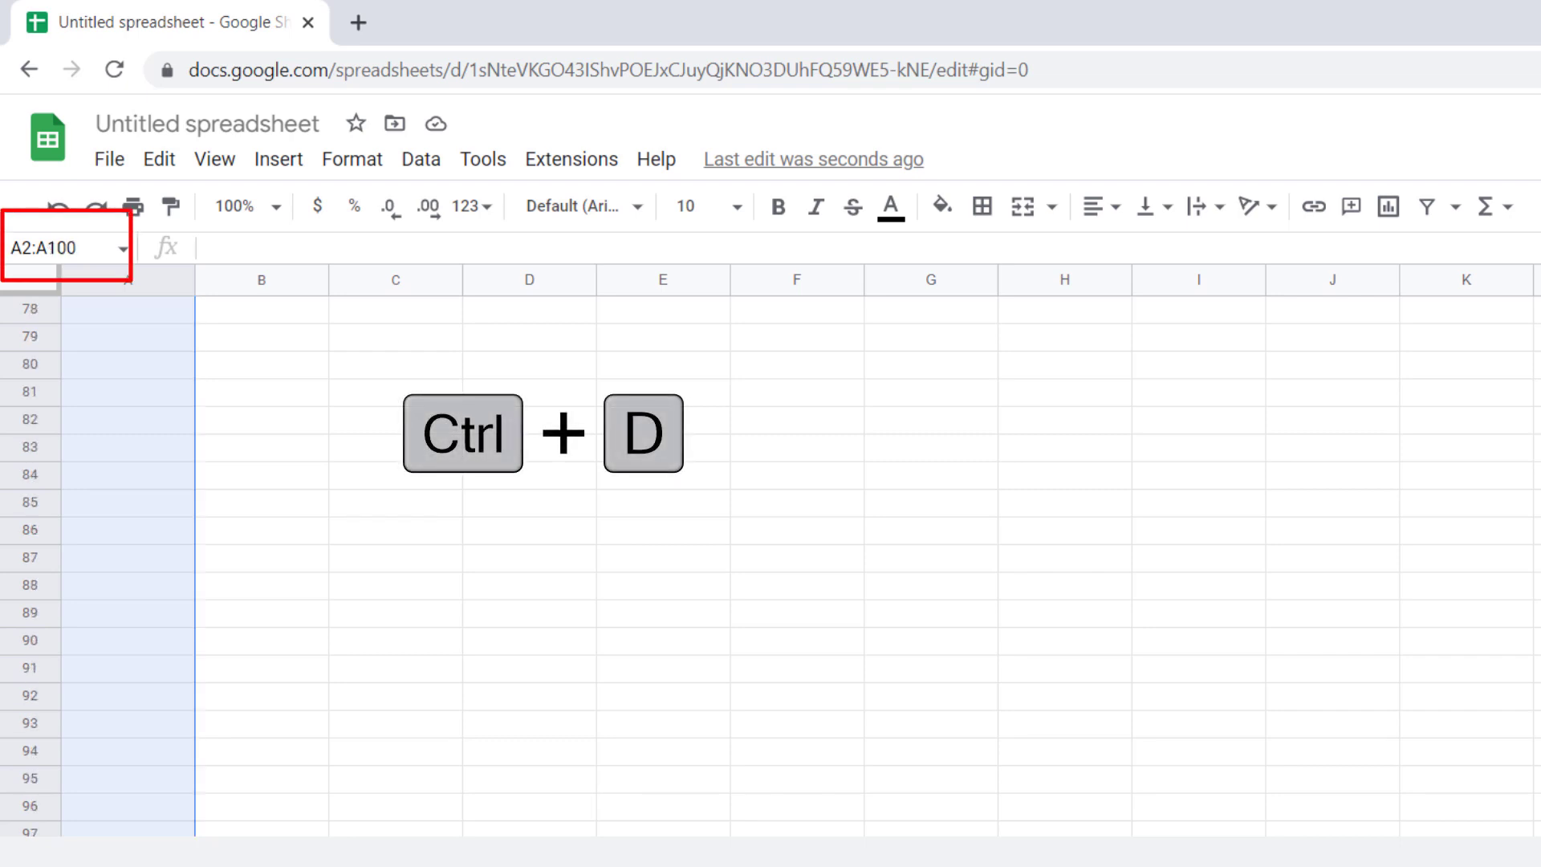
key(ctrl+d)
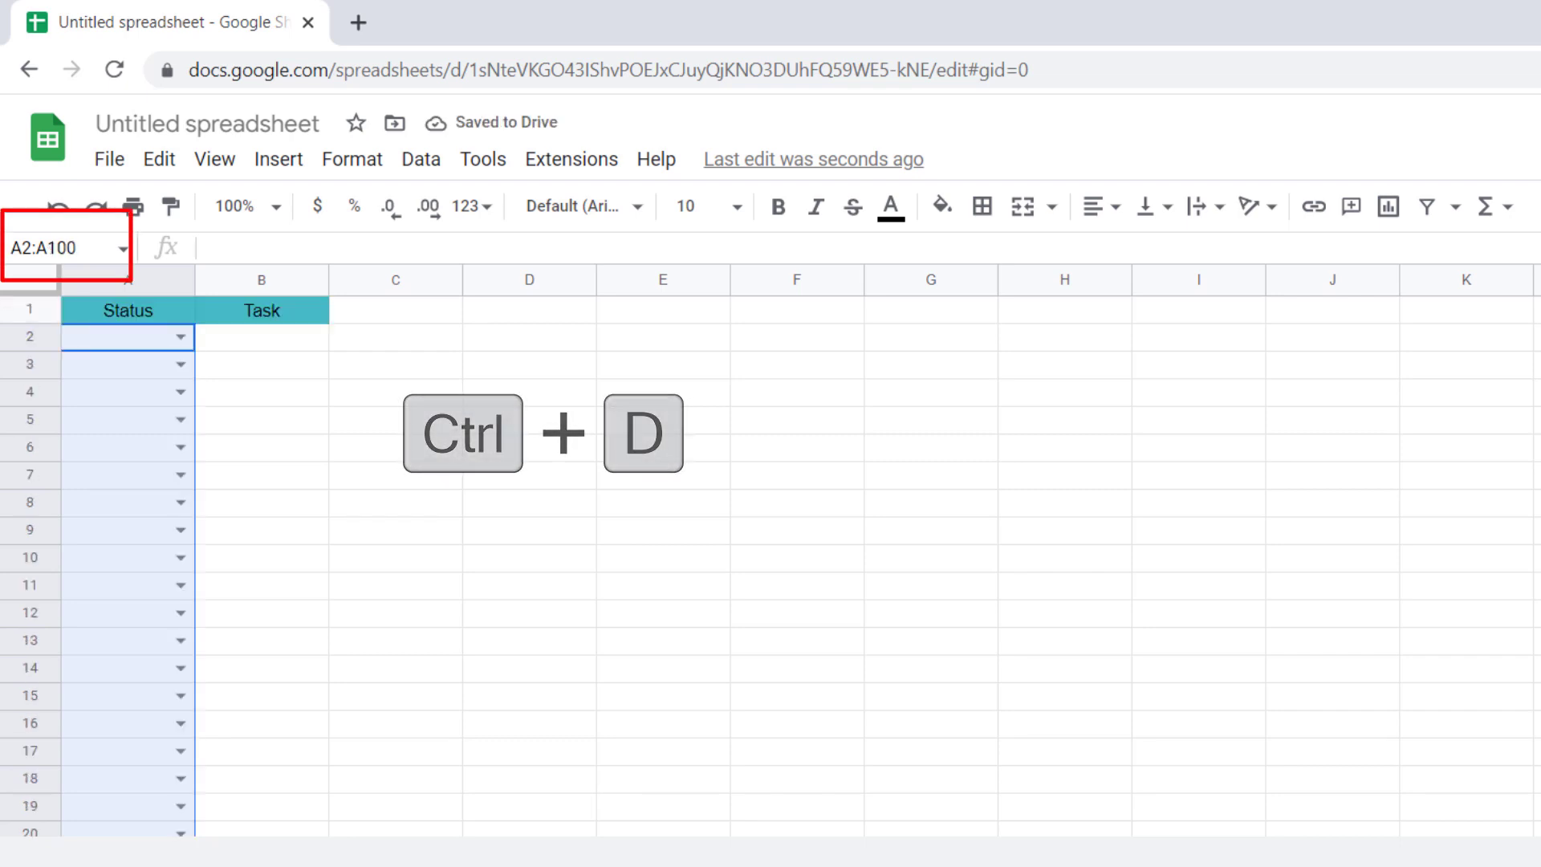
- Paste the eight tasks into B2:B9 and set A2's status to Backlog
click(277, 343)
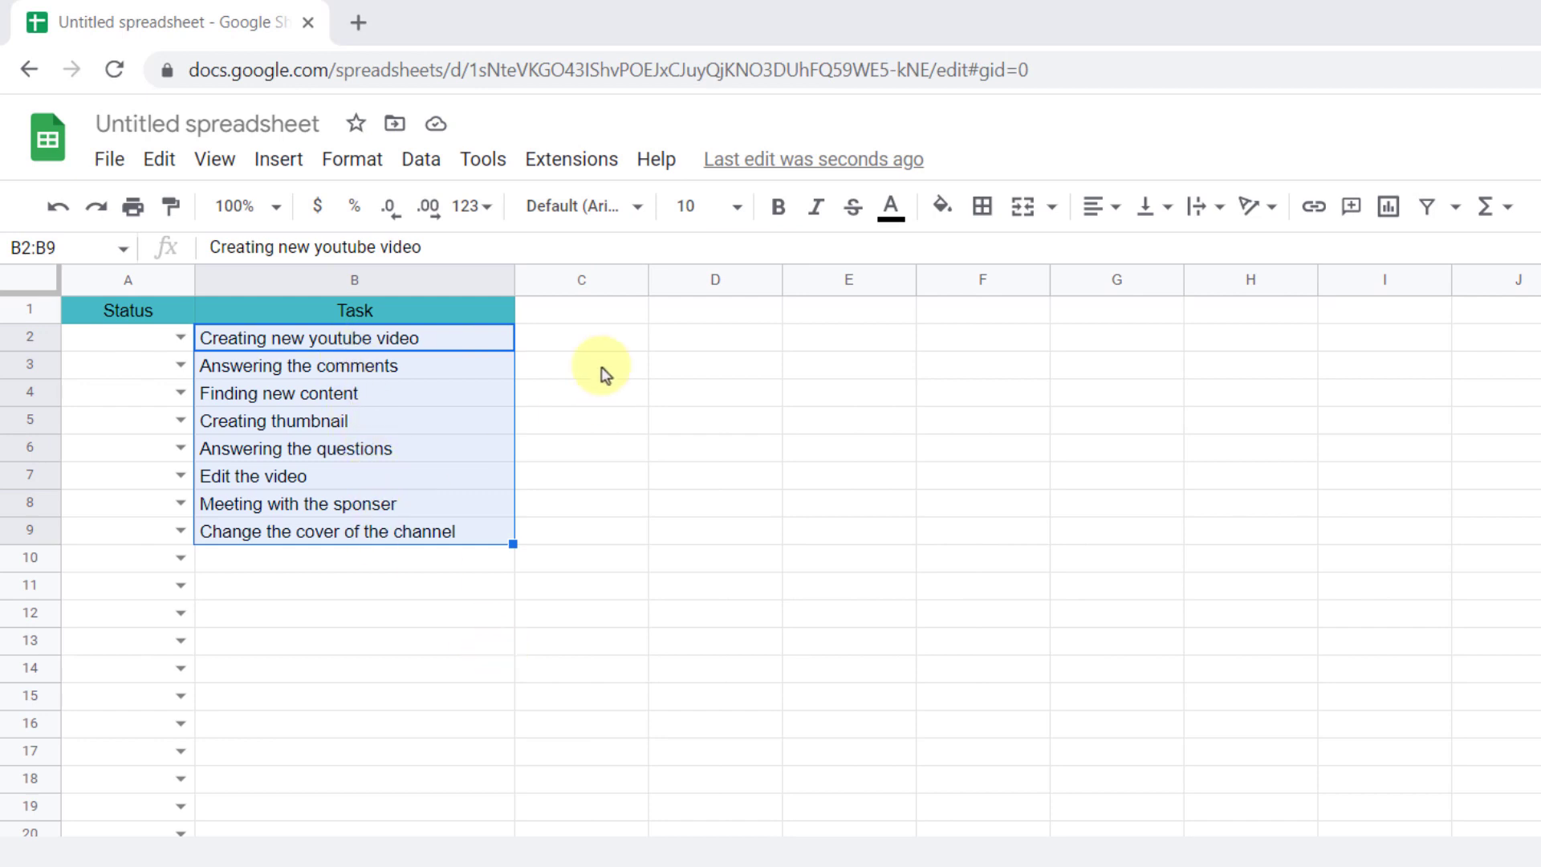
click(580, 349)
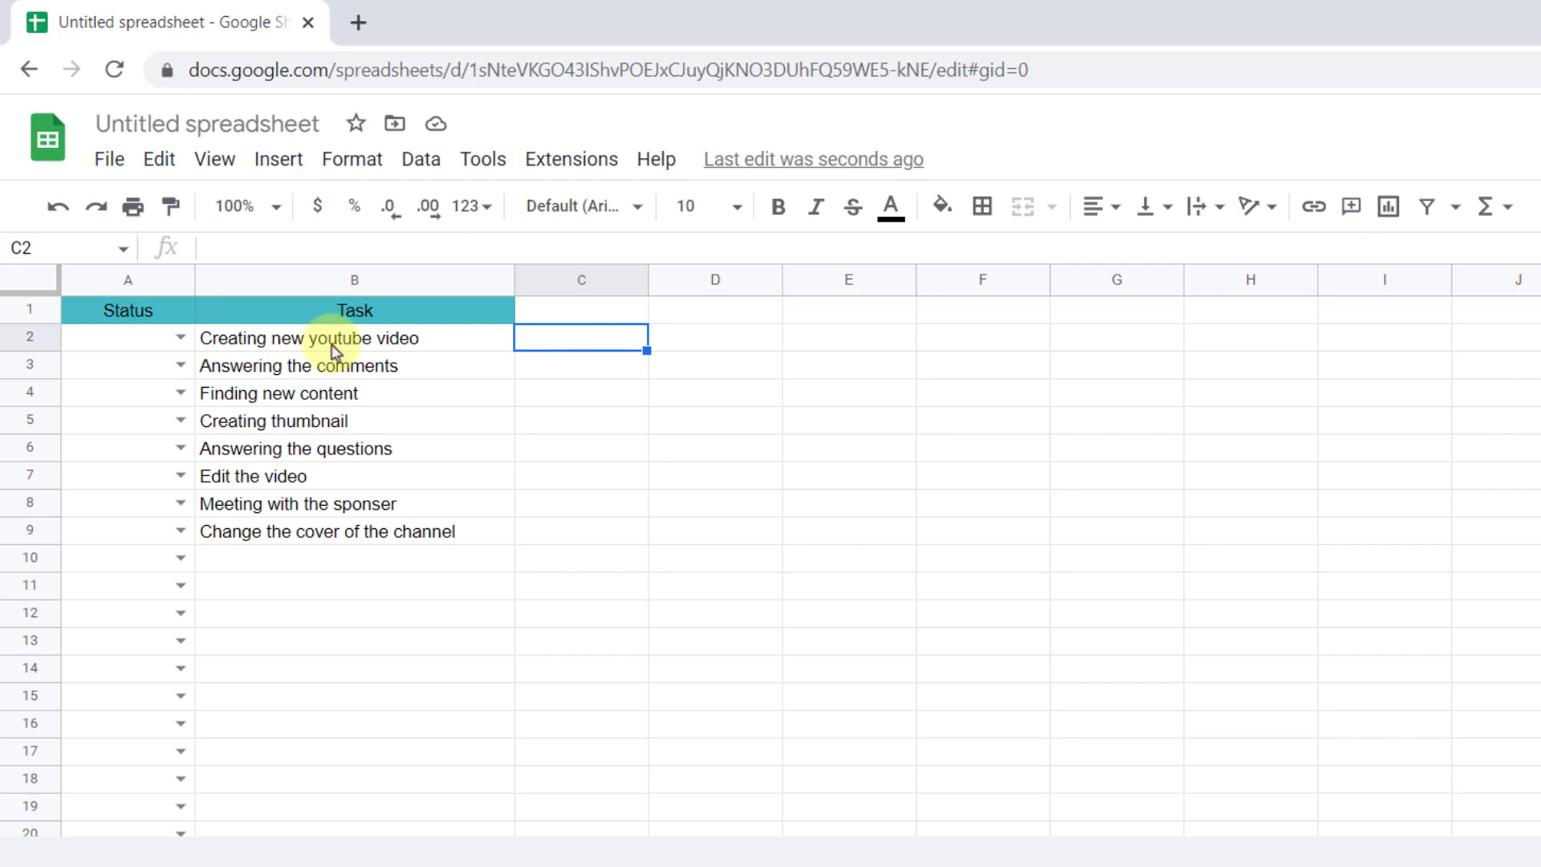
click(180, 337)
click(150, 379)
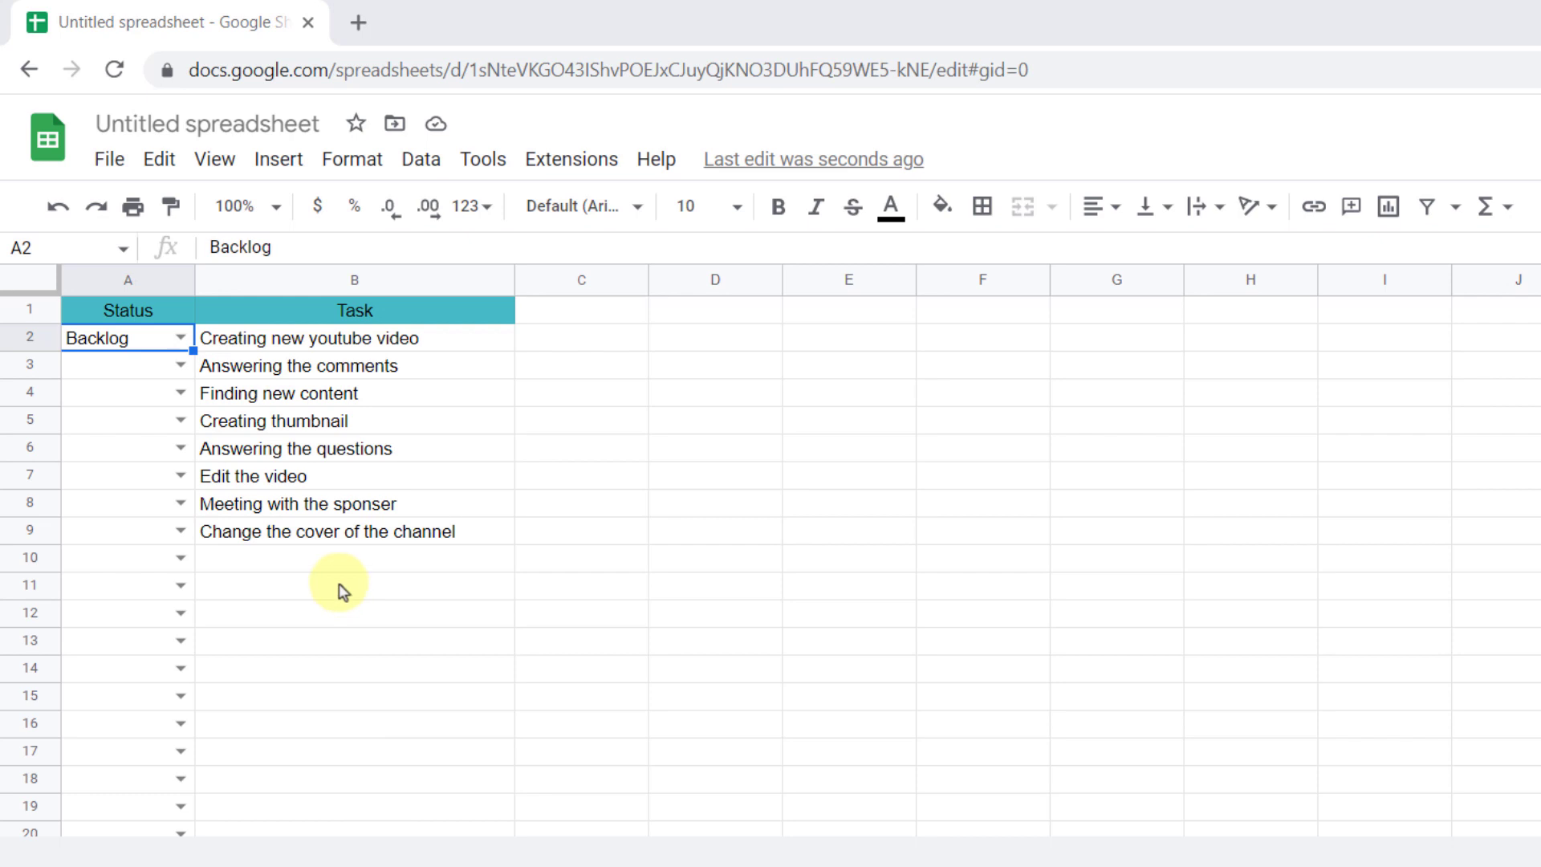
click(345, 170)
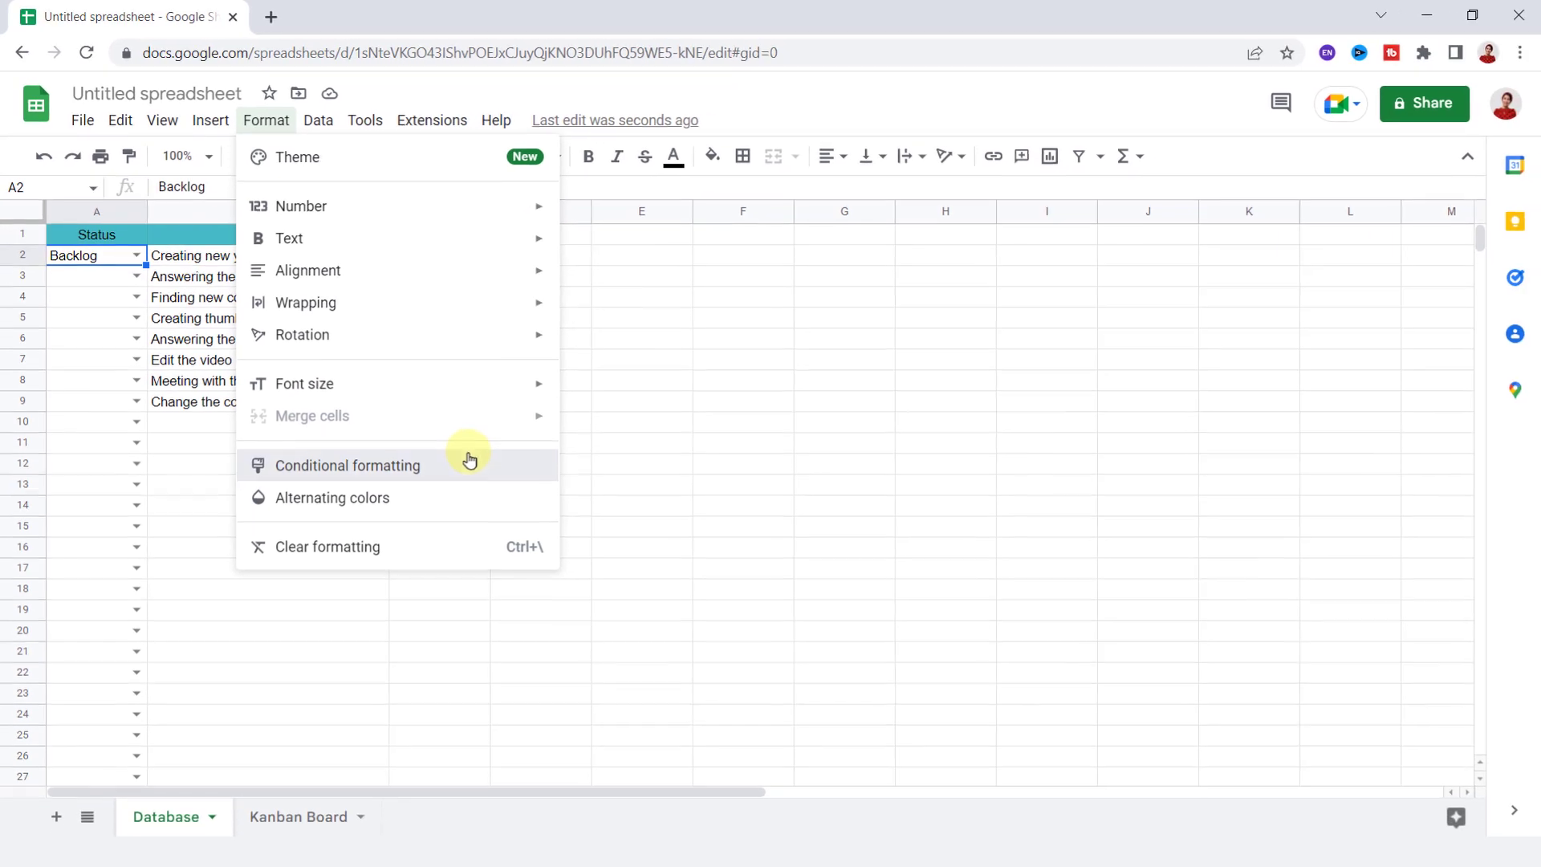
- Start a conditional formatting rule applied to range A2:B100
click(470, 459)
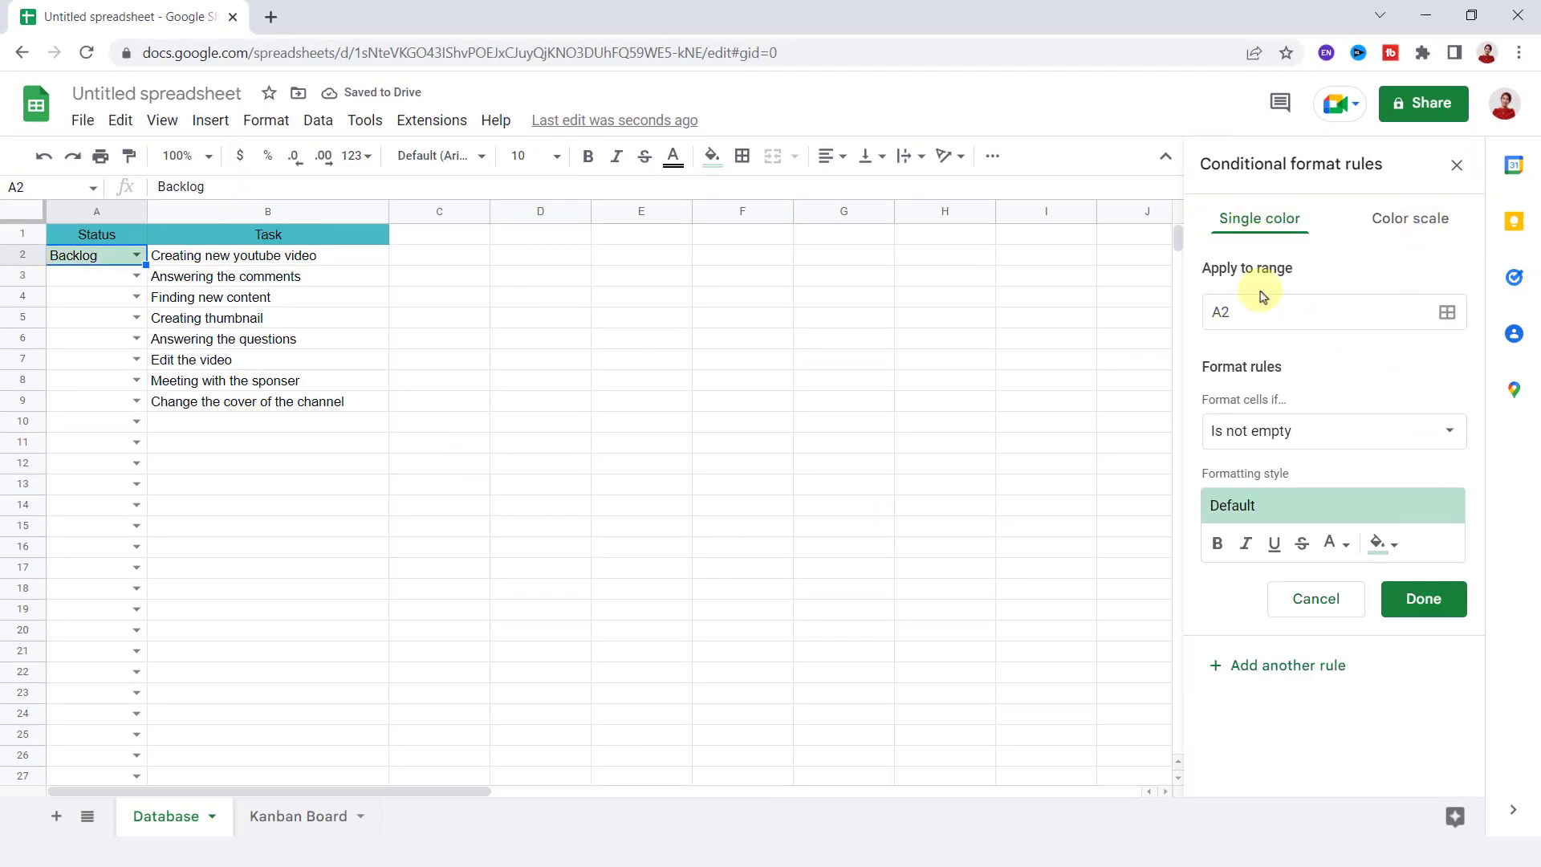
drag(1259, 303, 1205, 316)
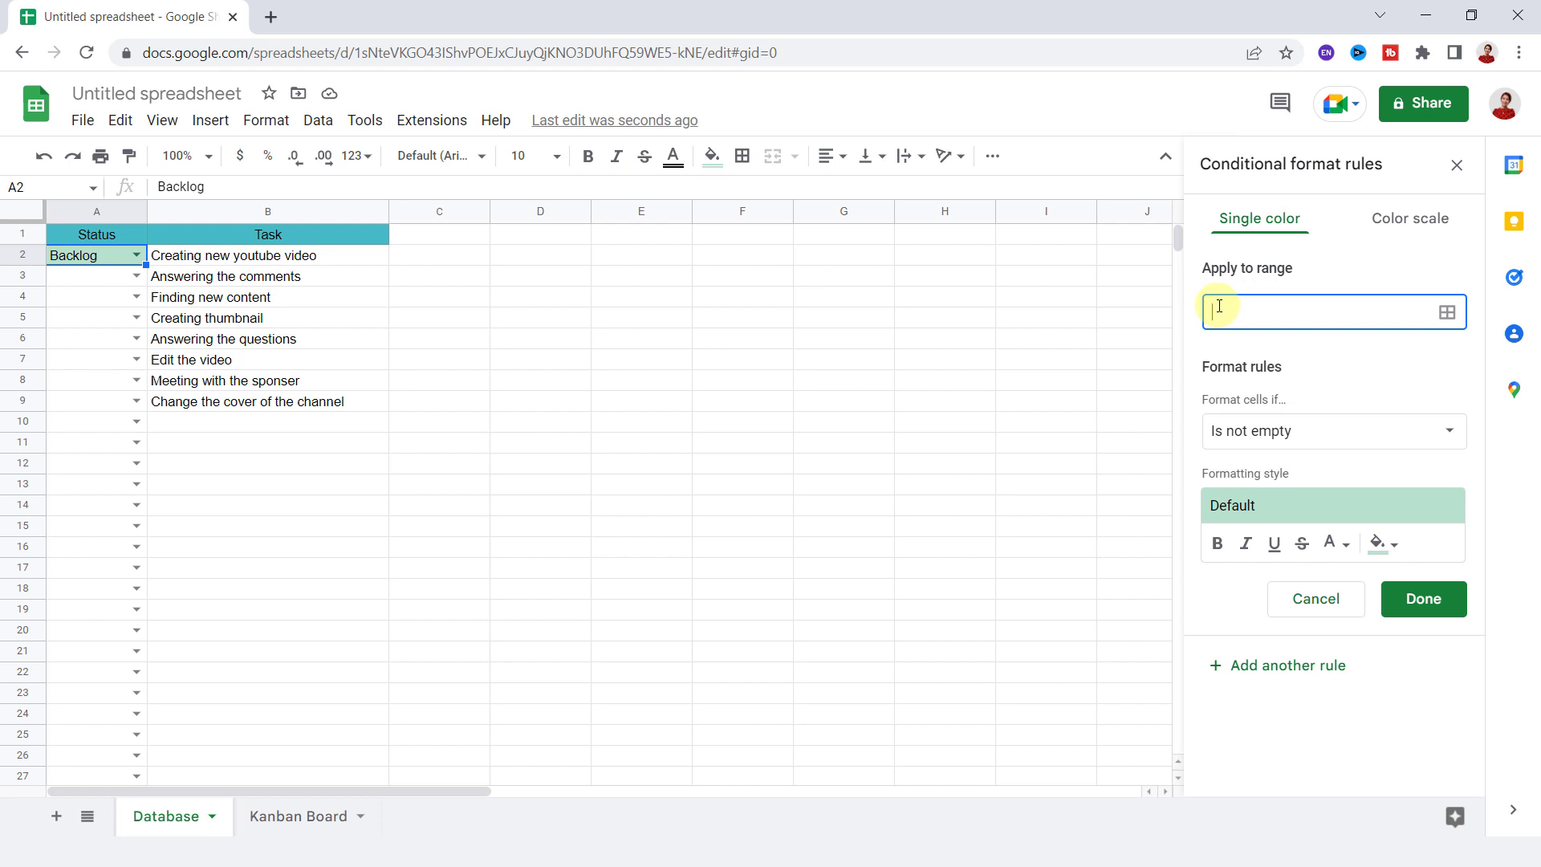
click(1445, 312)
drag(117, 256, 290, 403)
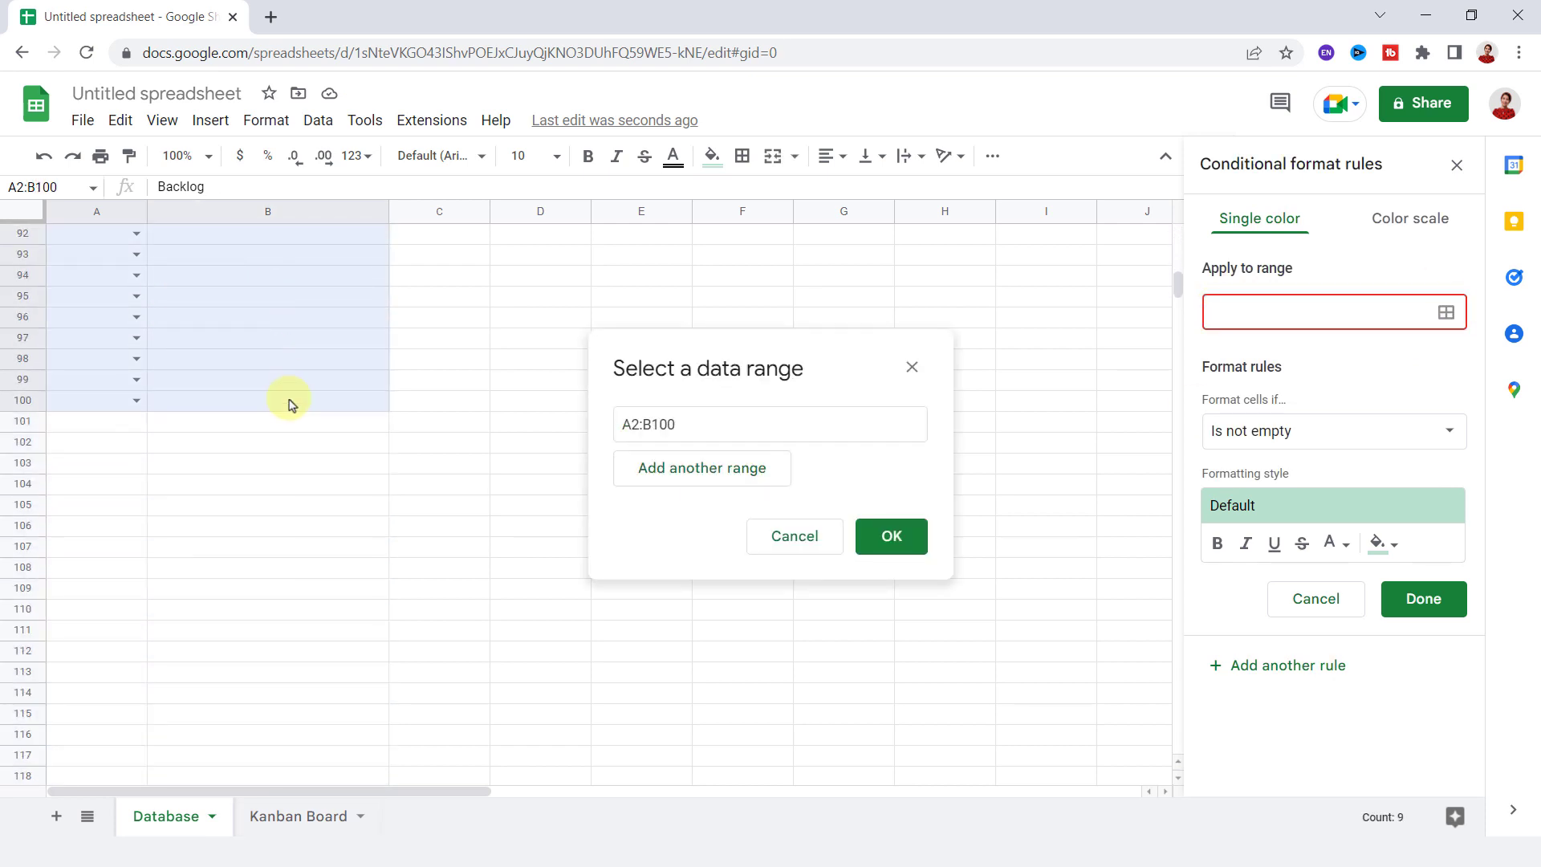
click(899, 538)
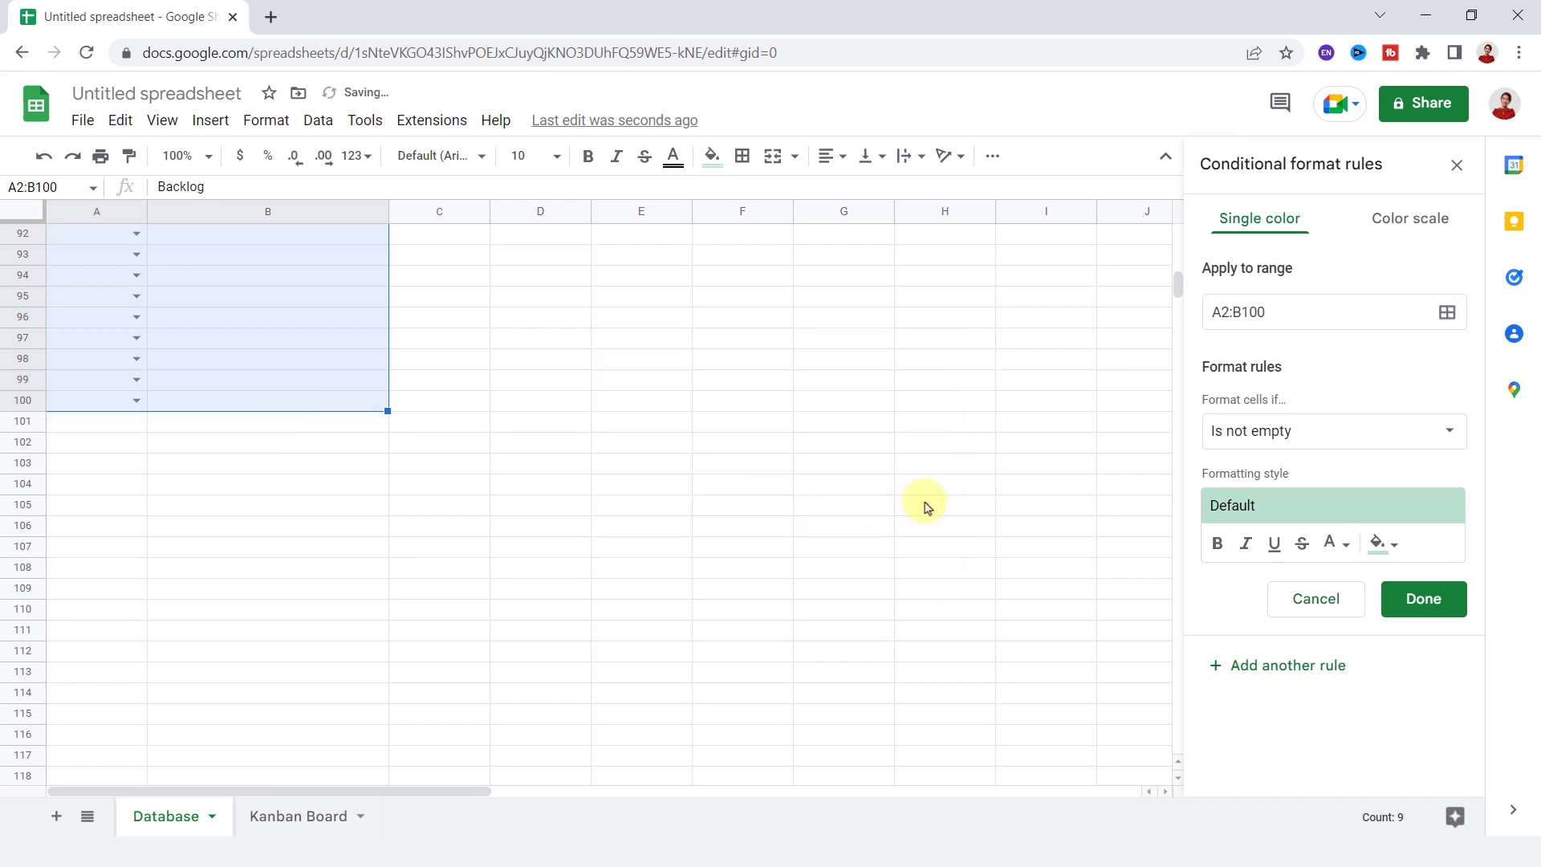
drag(1180, 285, 1180, 239)
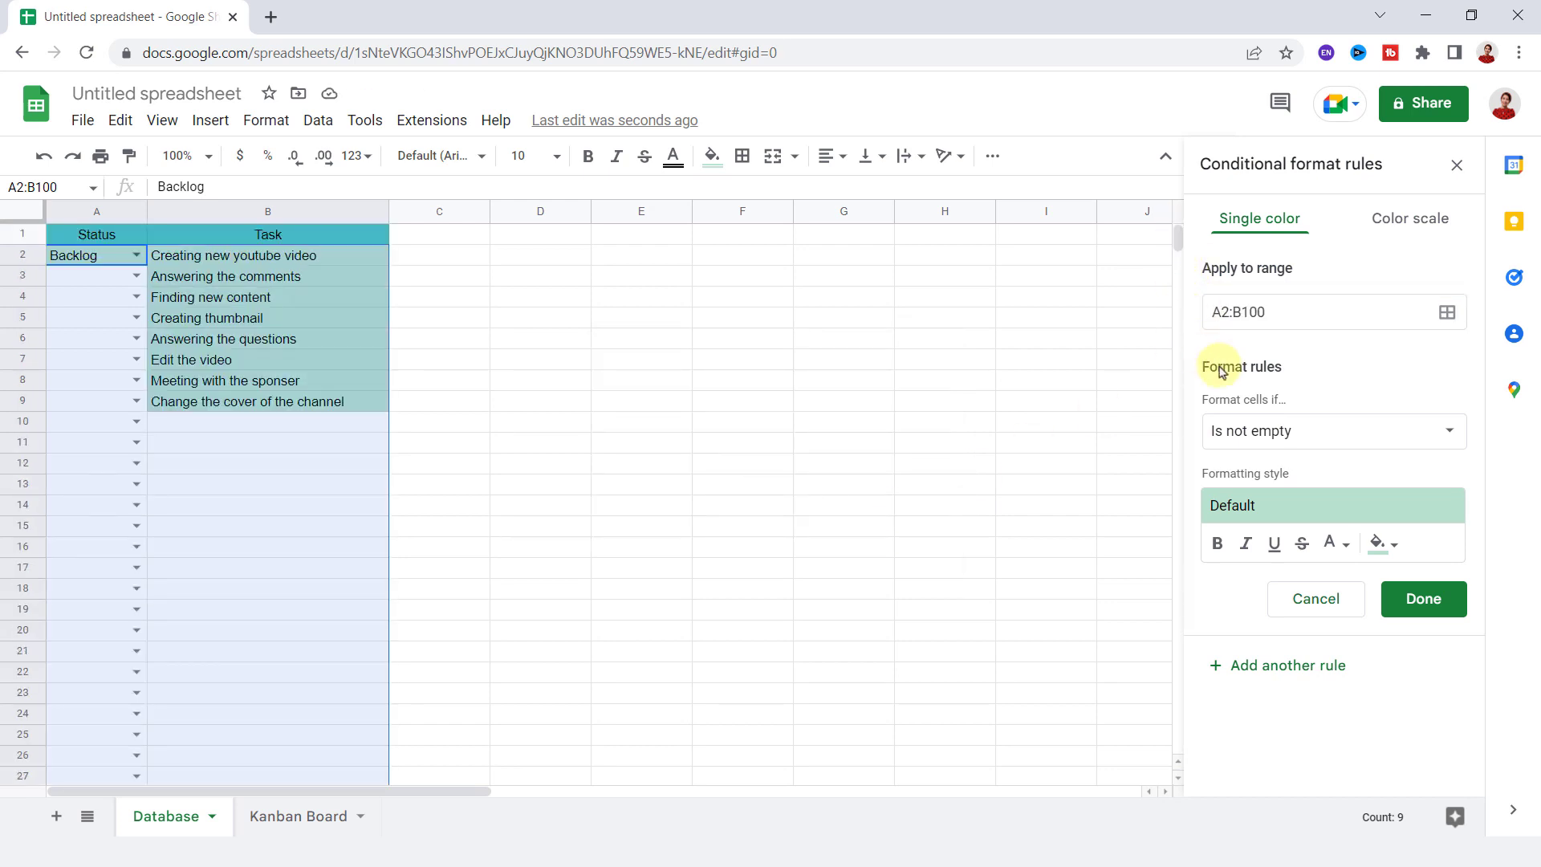
- Use custom formula =$A2="Backlog" with a yellow fill and save the rule
click(1251, 431)
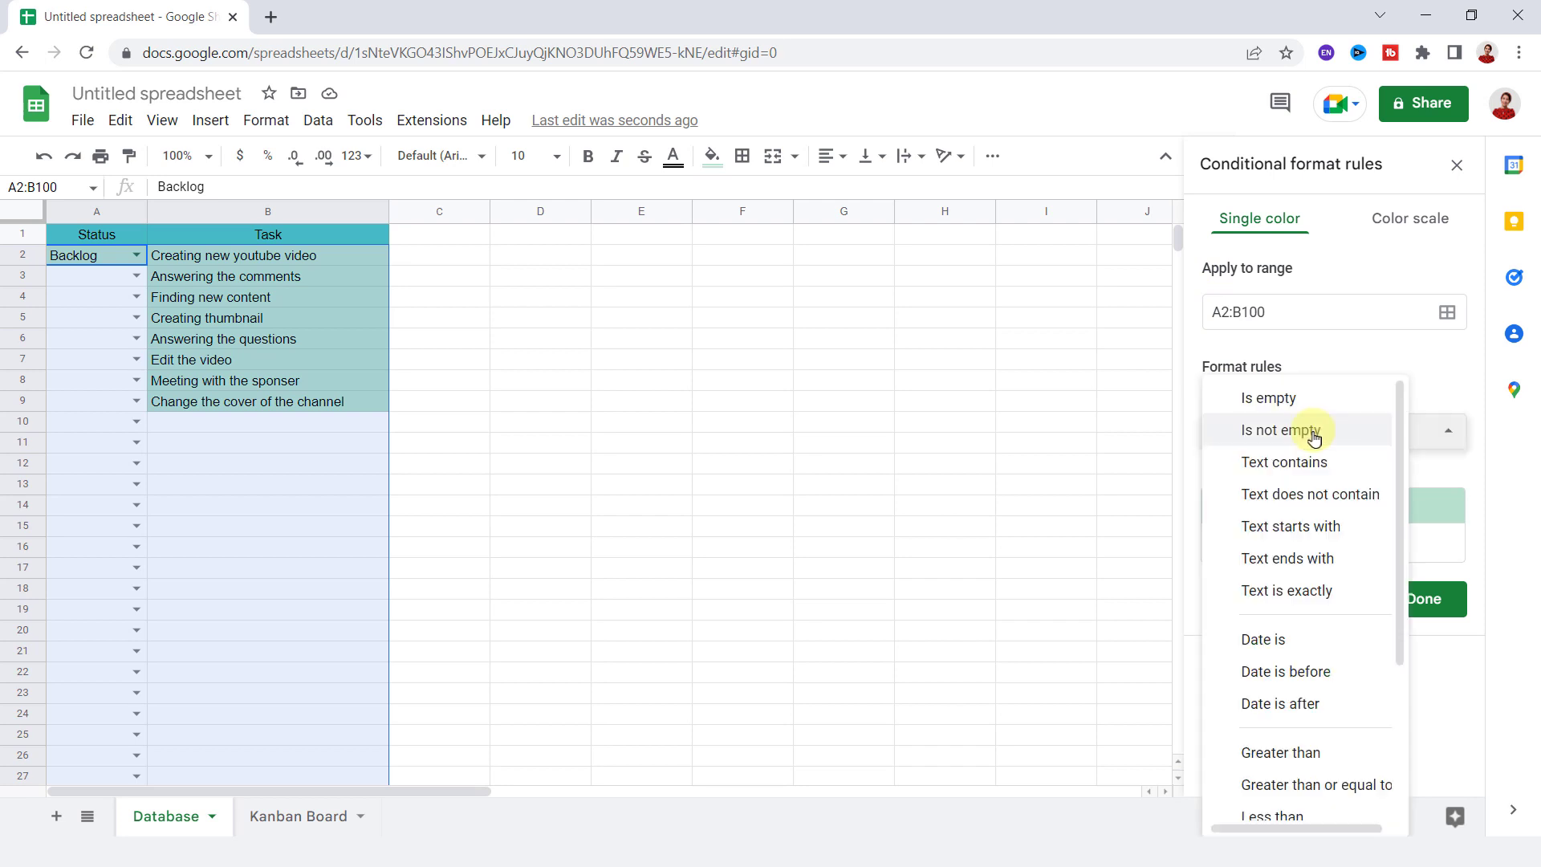
drag(1395, 473, 1375, 695)
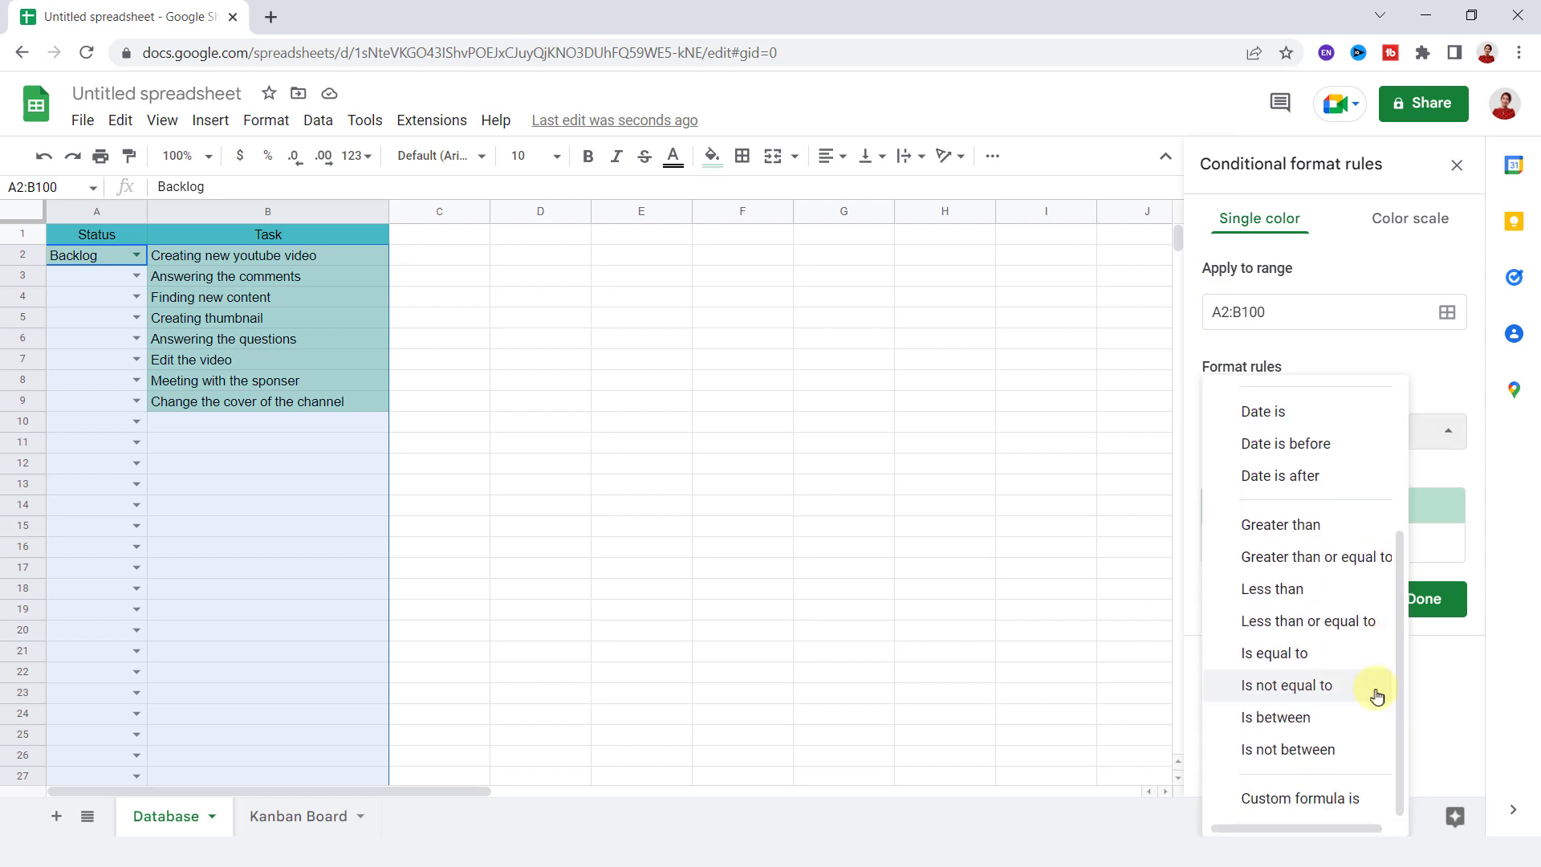
click(1289, 807)
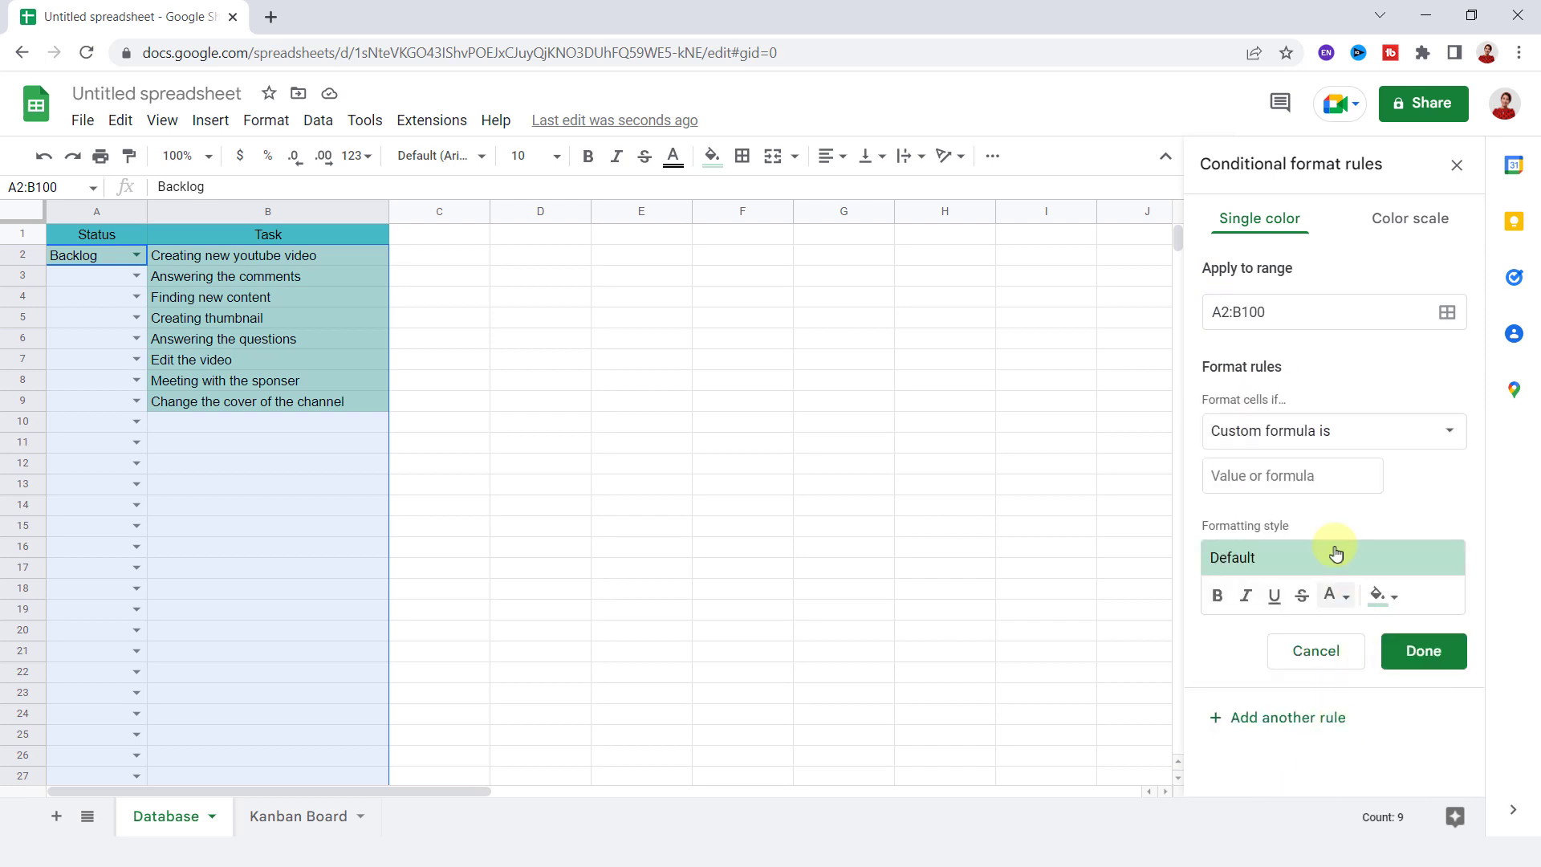
click(1301, 479)
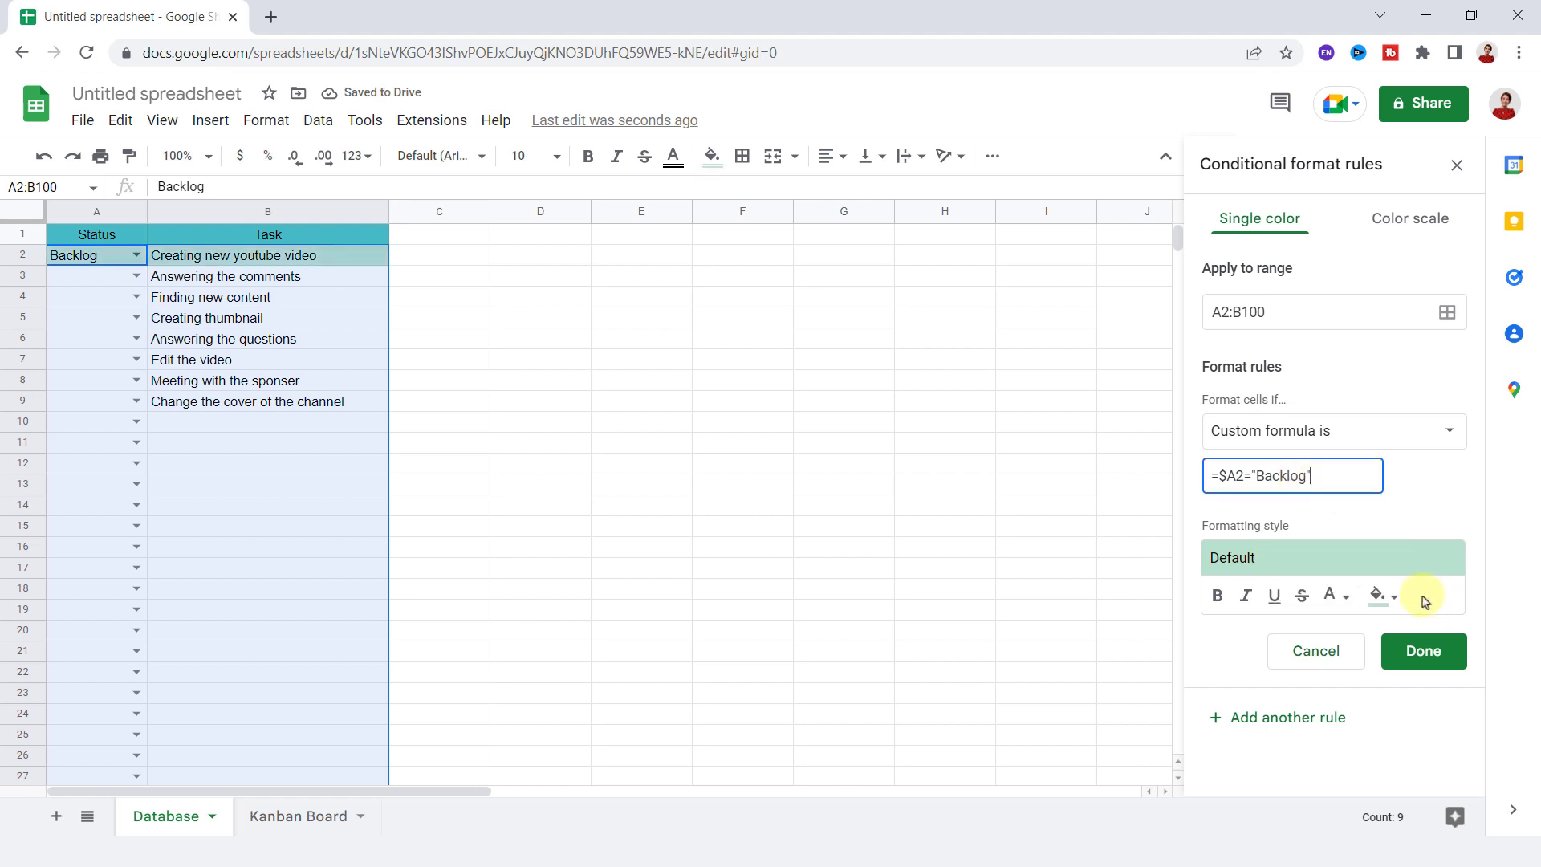
click(1378, 595)
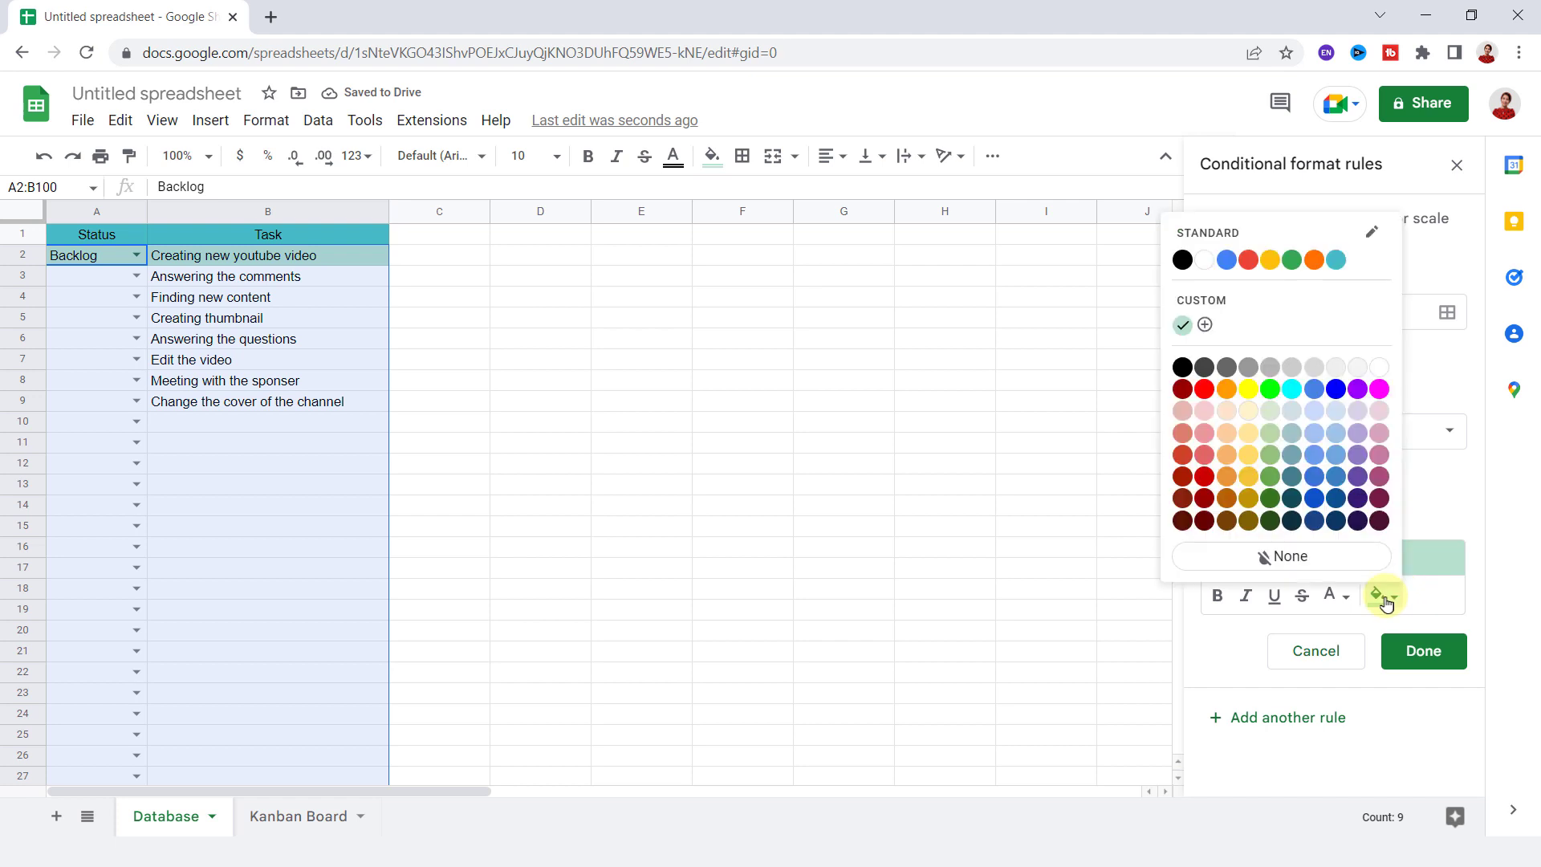
click(1248, 390)
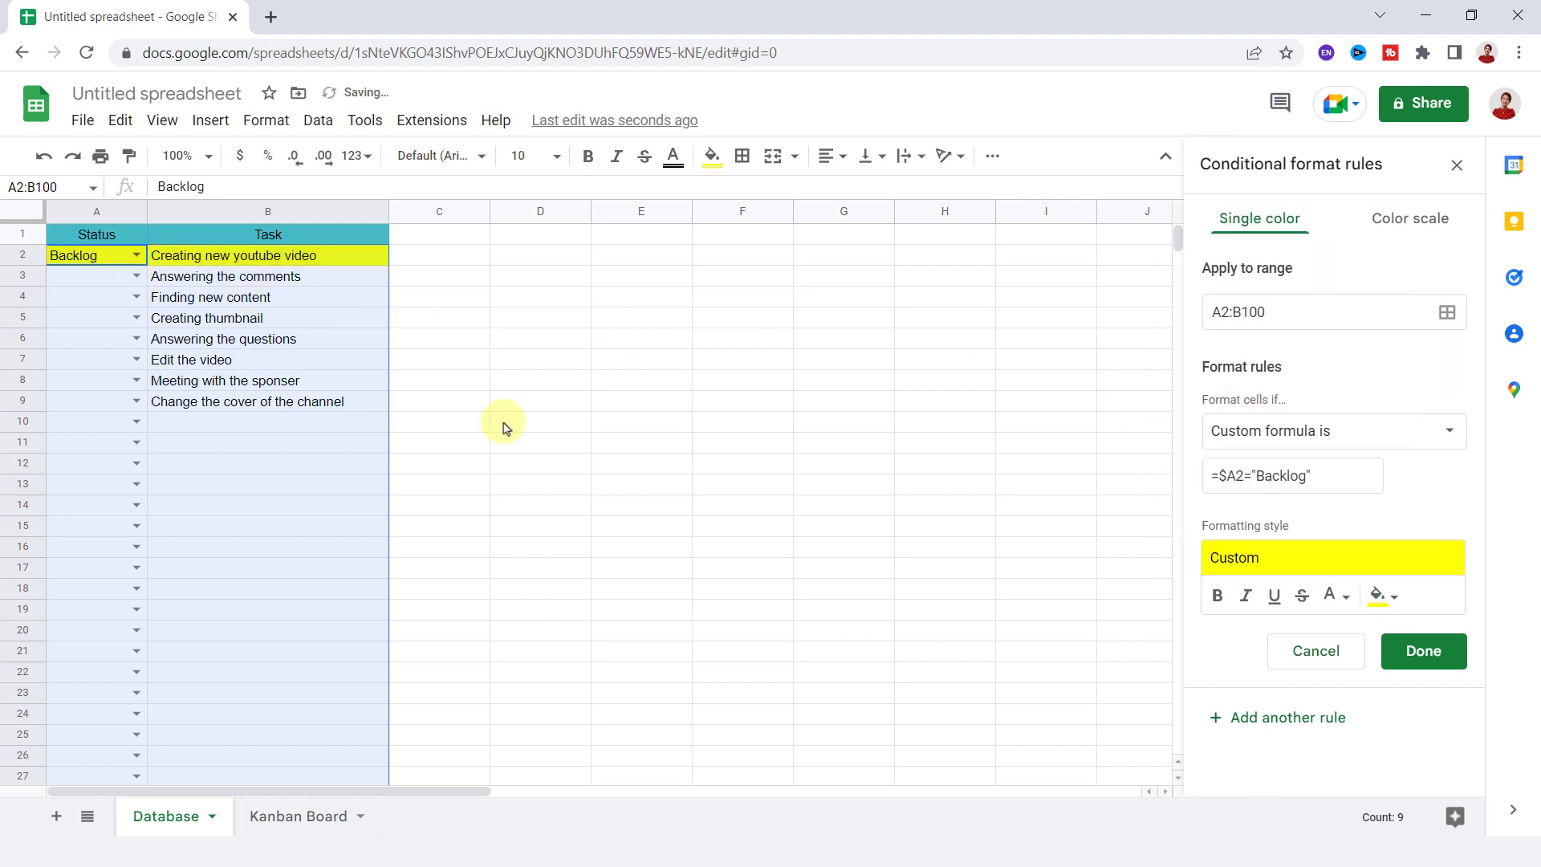
click(1424, 650)
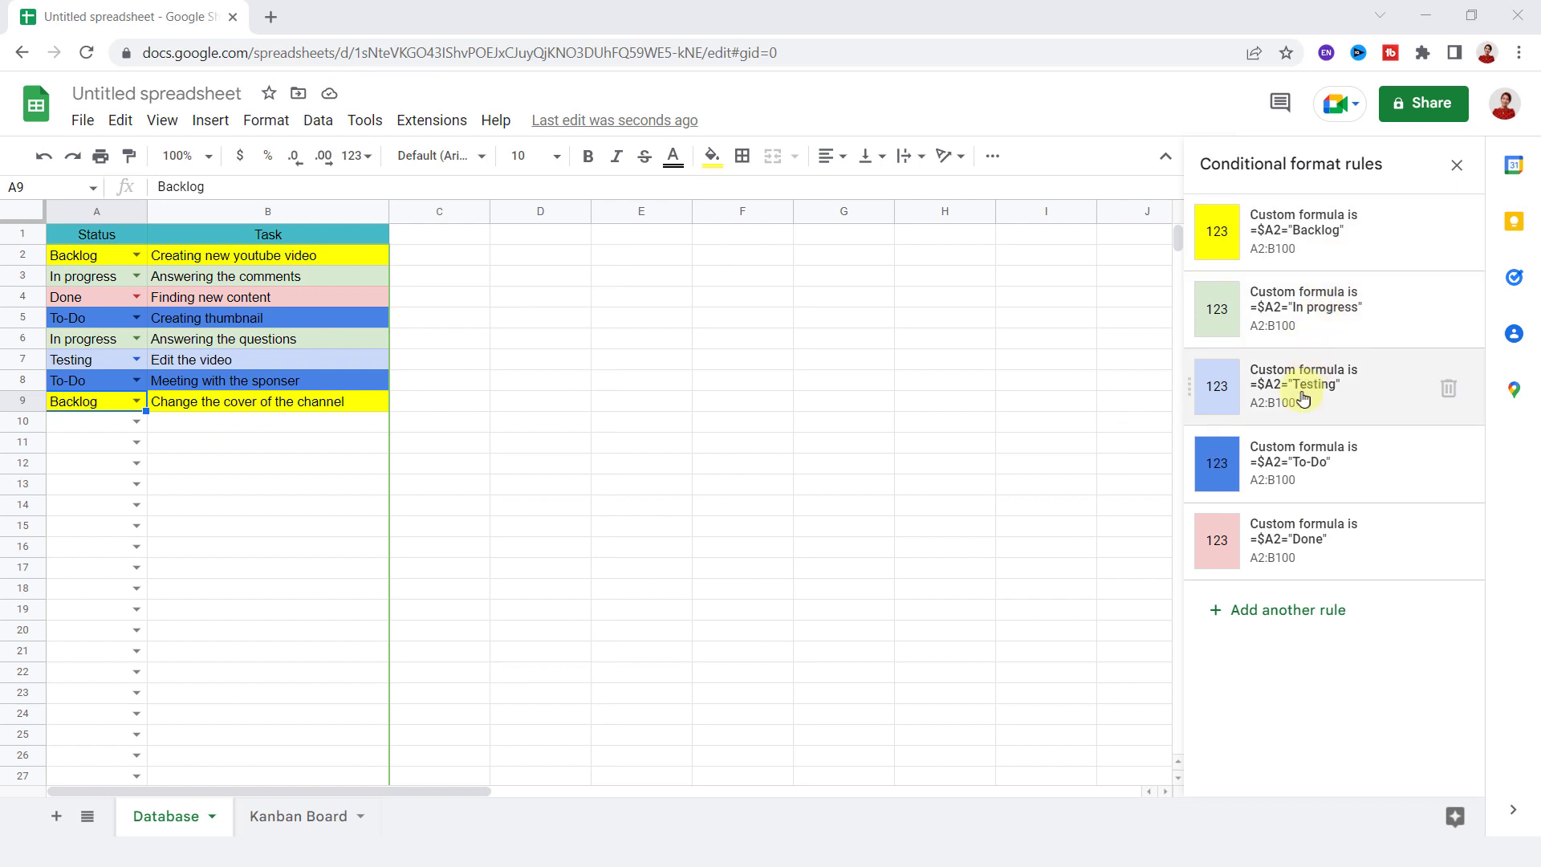
- On the Kanban Board sheet, apply all borders to A1:E2
click(283, 824)
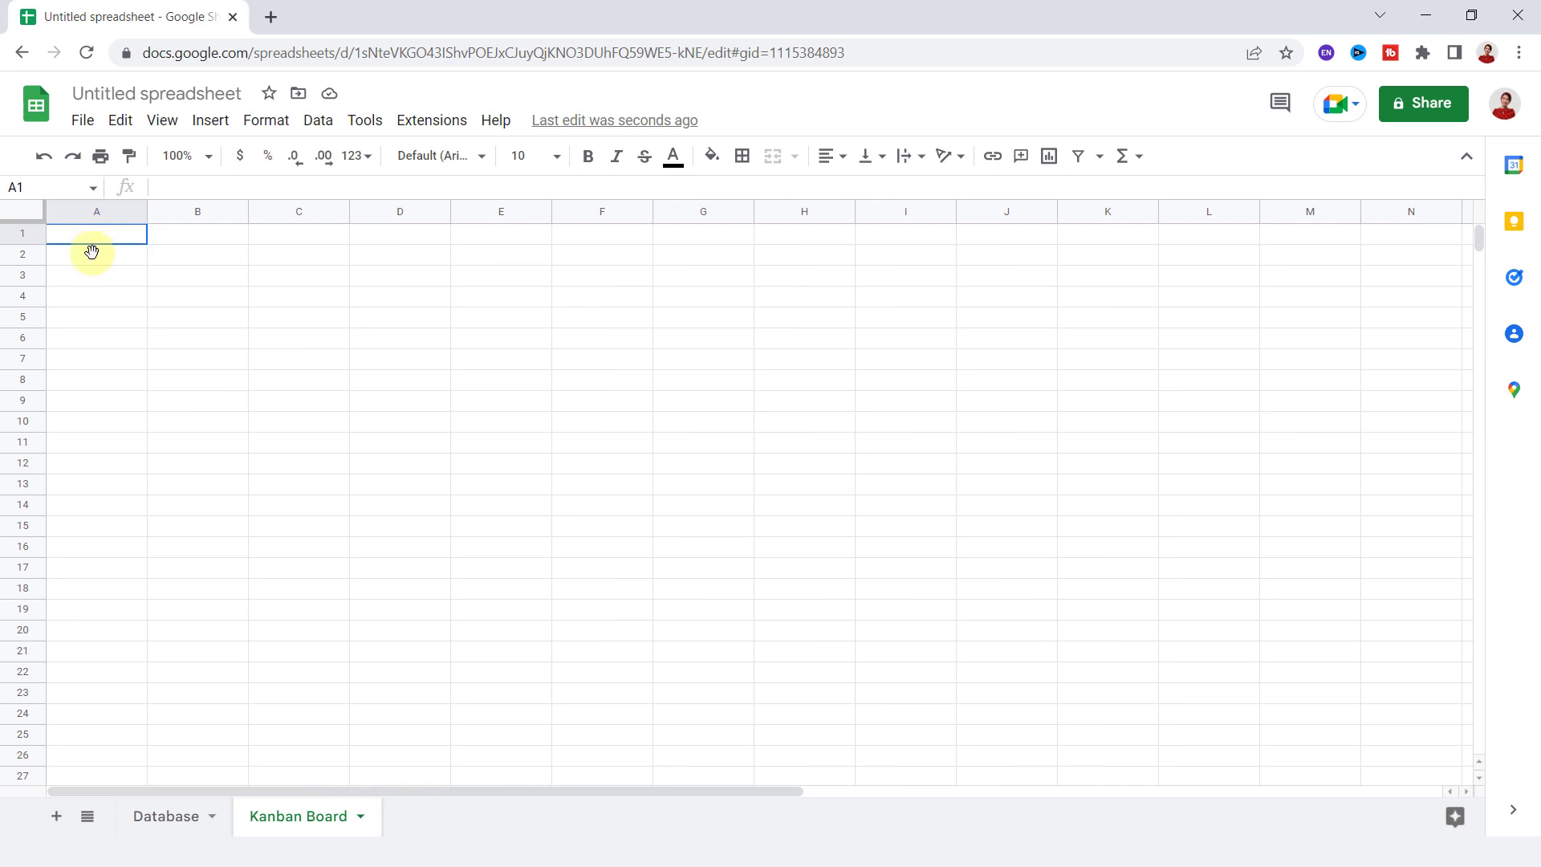
drag(91, 234, 498, 265)
click(742, 155)
click(742, 196)
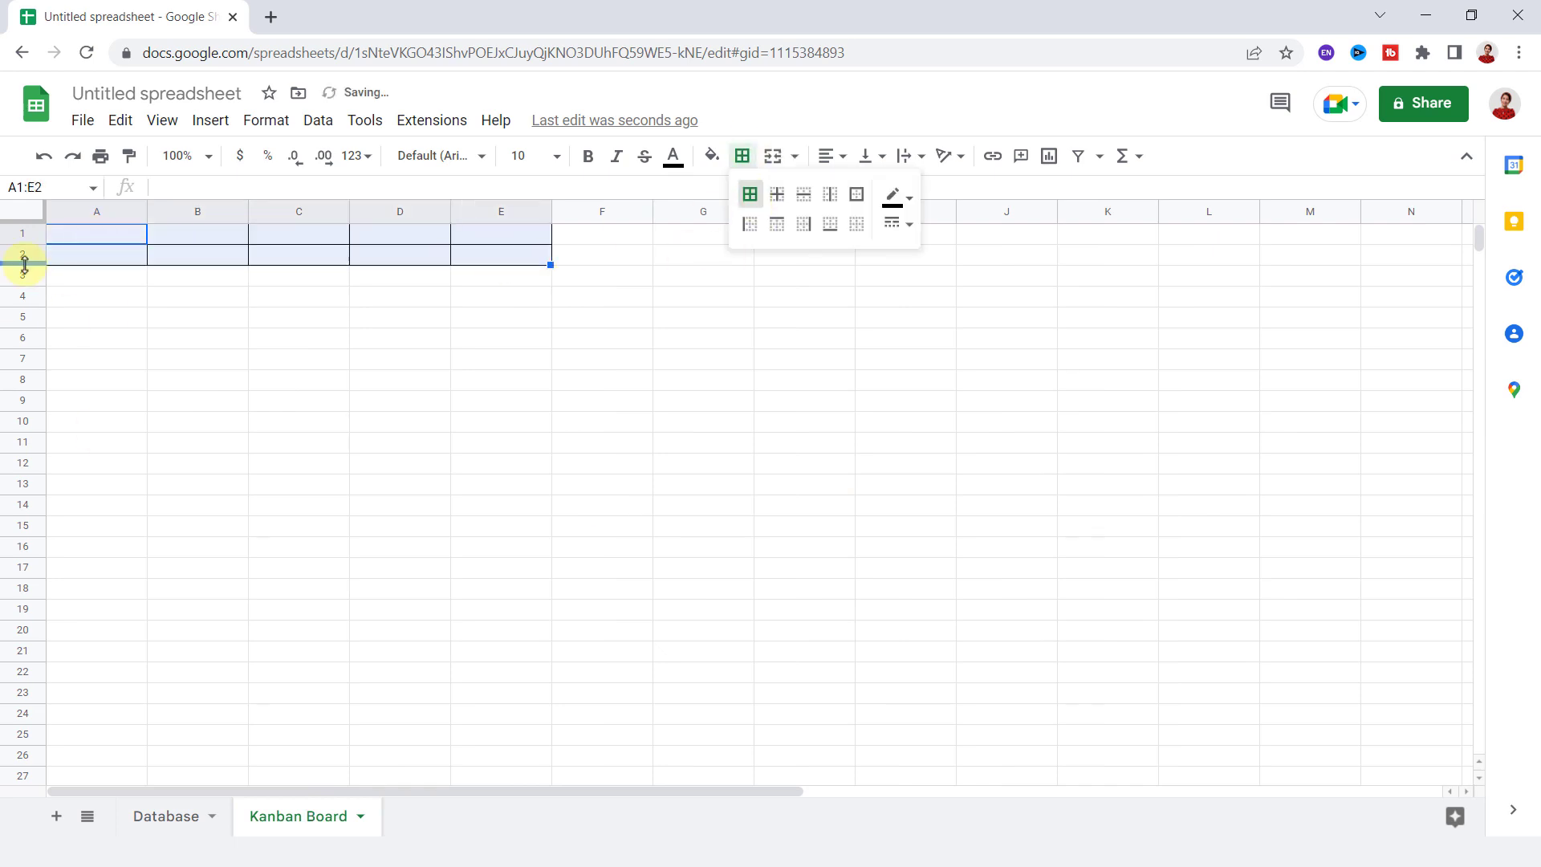
- Make row 2 much taller and widen columns C, D and E
drag(22, 265, 22, 627)
drag(551, 211, 835, 211)
drag(450, 211, 657, 211)
drag(349, 211, 381, 217)
drag(1157, 212, 1128, 210)
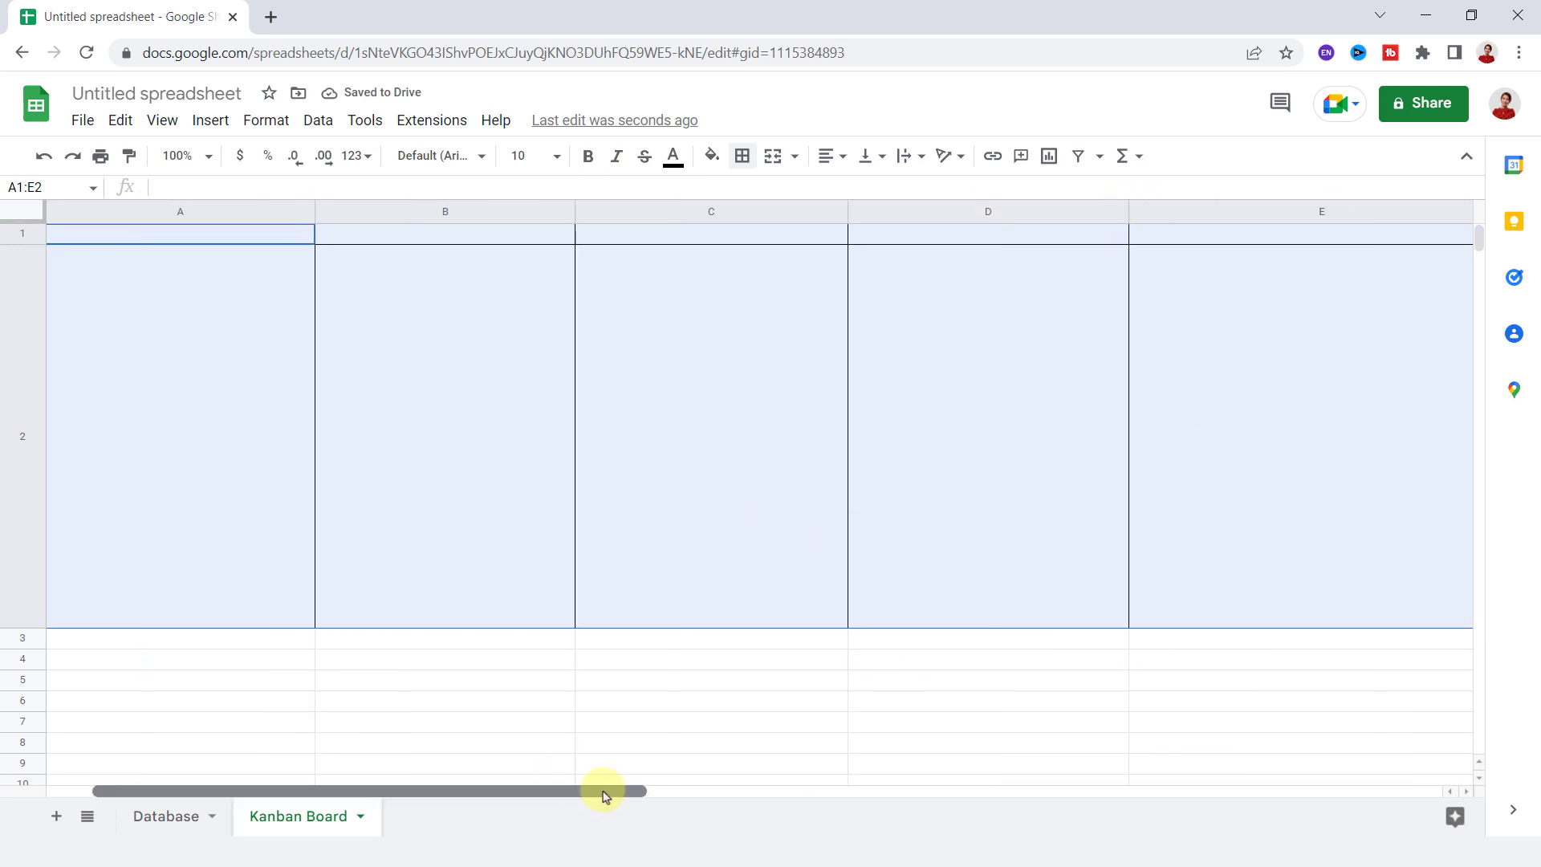
drag(602, 792, 516, 540)
drag(24, 242, 34, 278)
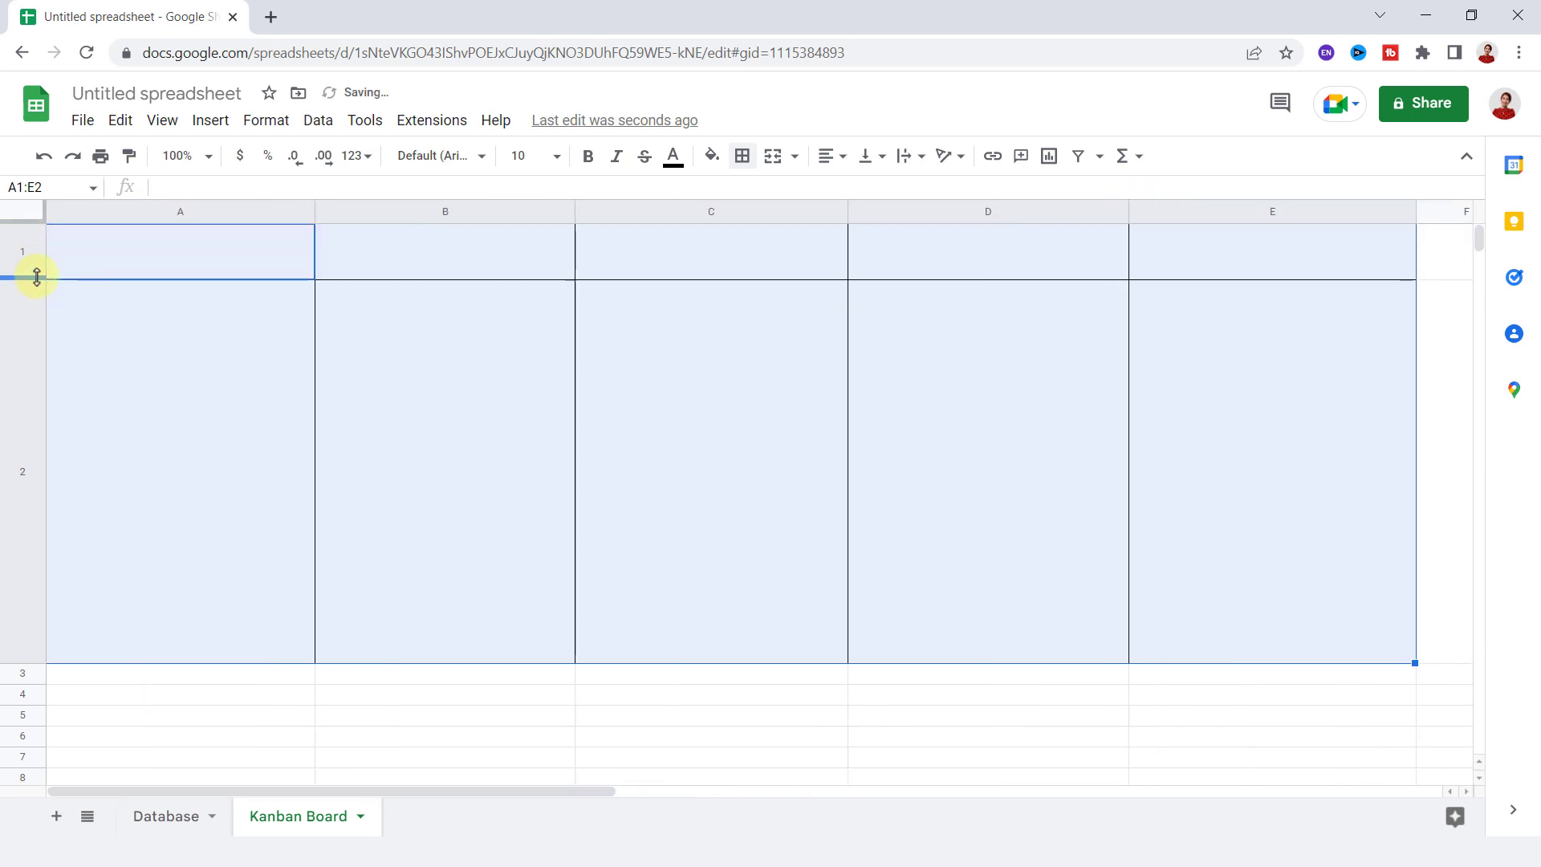
- Enter headers Backlog, In Progress, Testing and To-Do across A1:D1
click(210, 251)
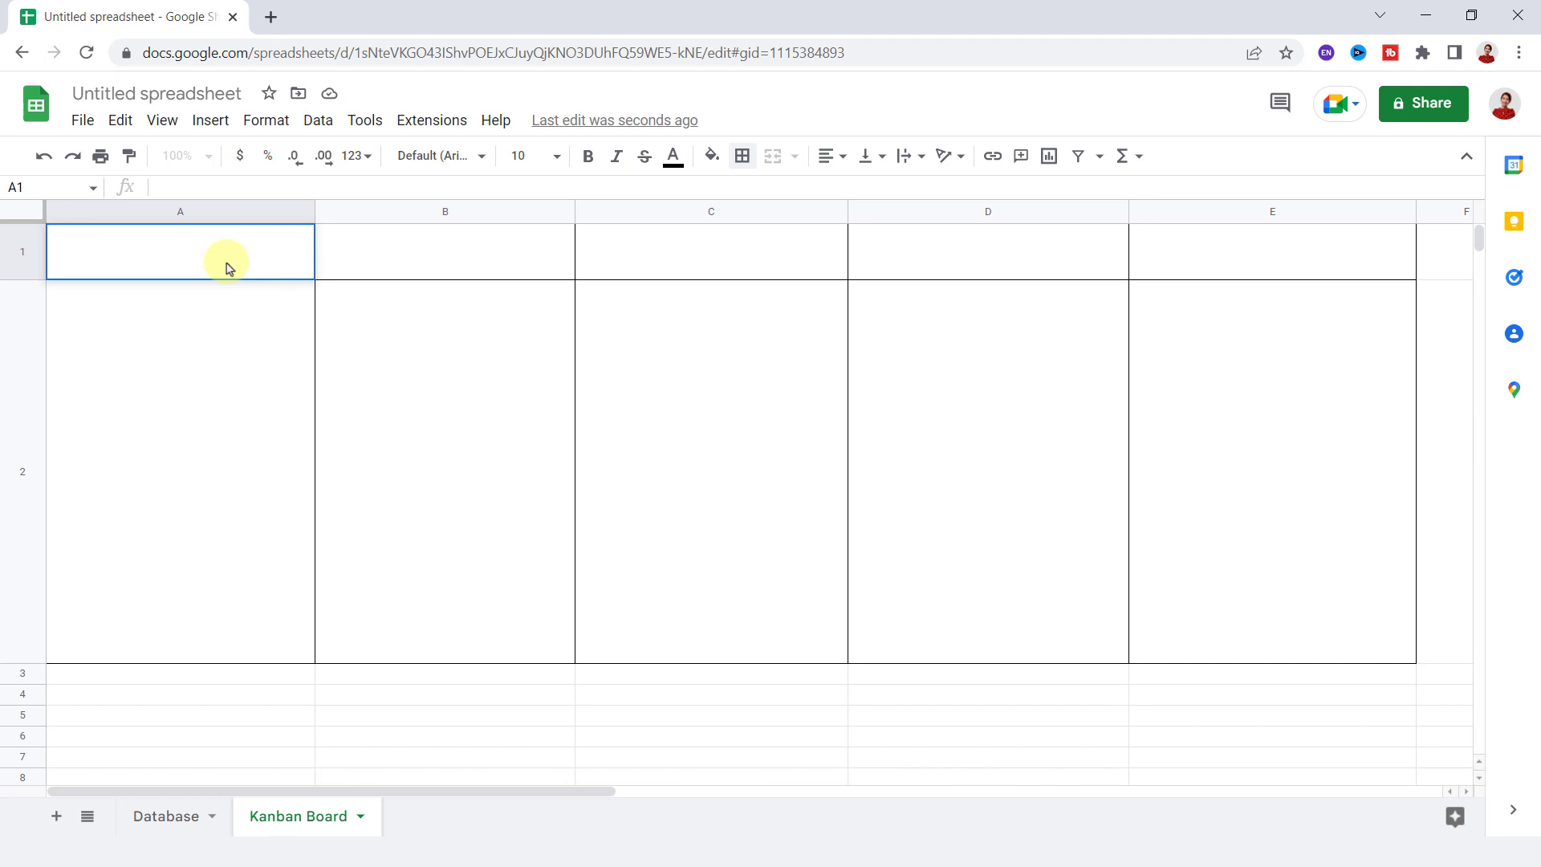
text(Backlog)
key(Tab)
text(In Progress)
key(Tab)
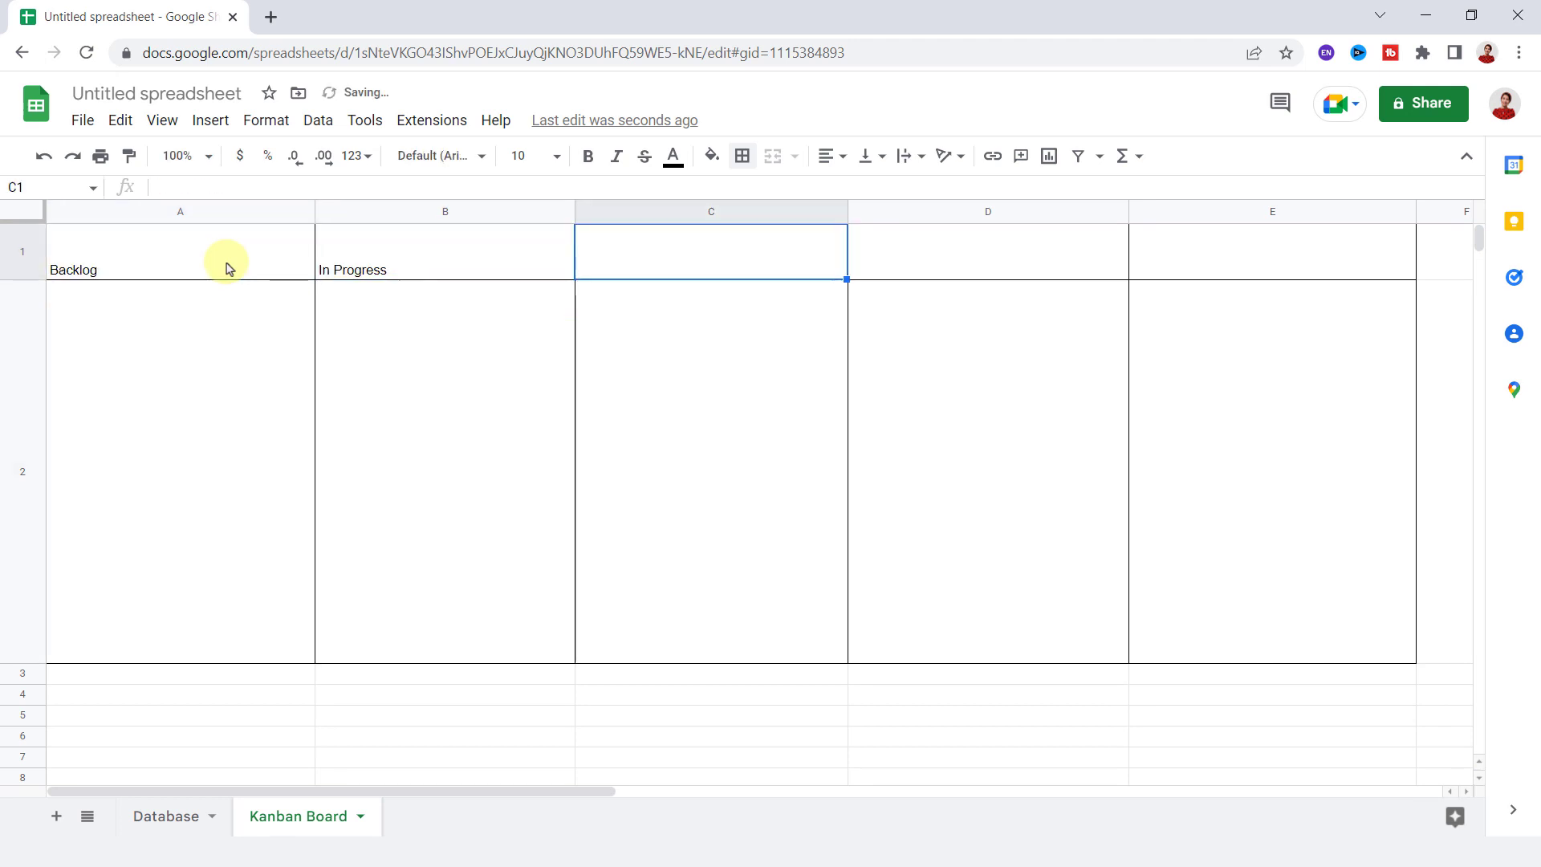
text(Testing)
key(Tab)
text(To-Do)
key(Tab)
- Add the Done header in E1 and centre the headers horizontally and vertically
text(Done)
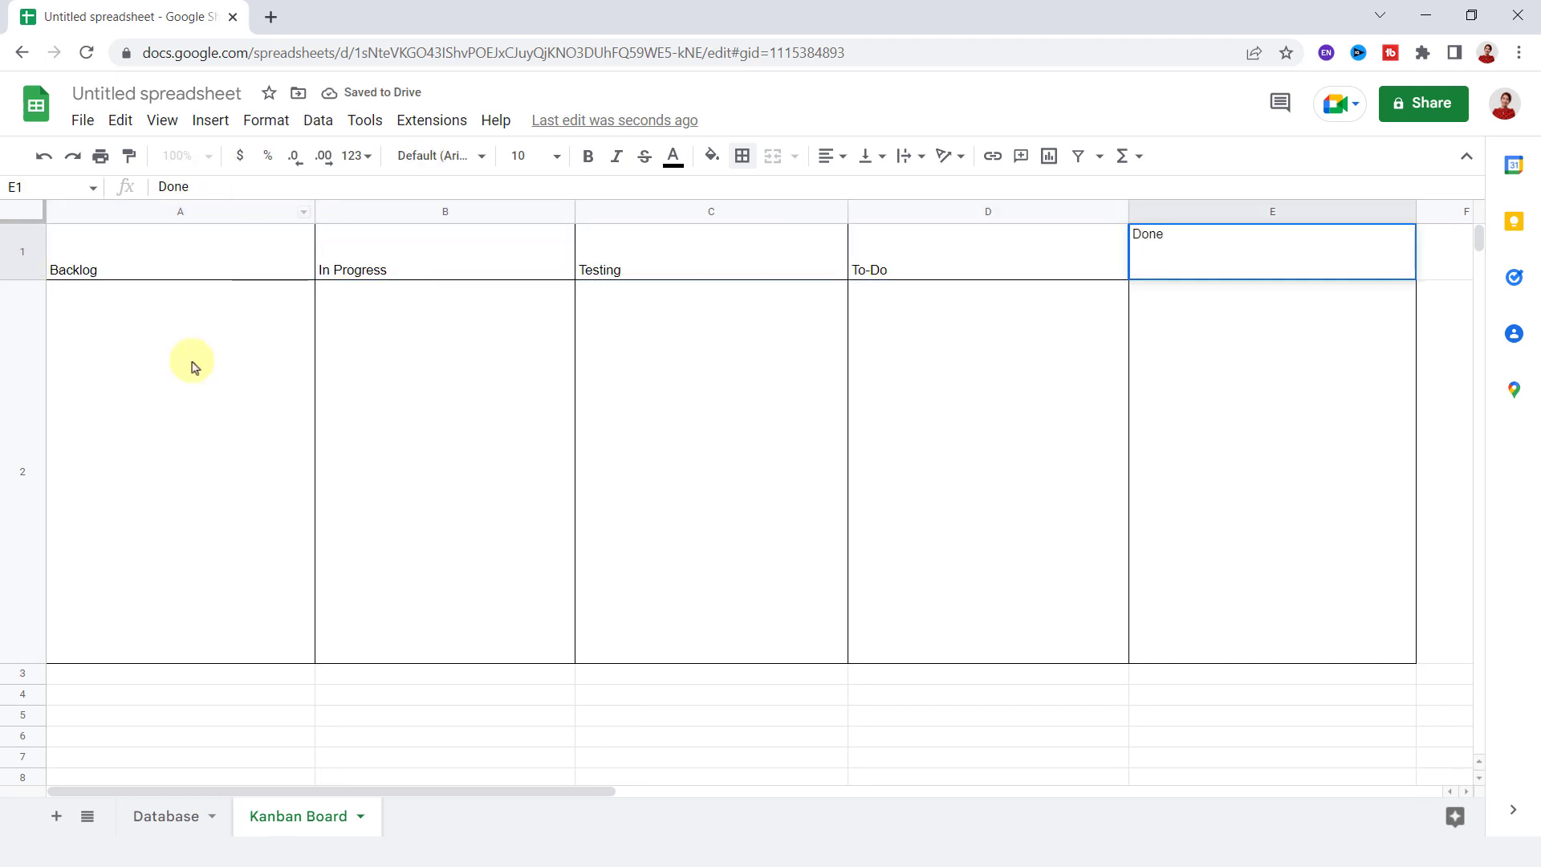
key(Return)
key(ctrl+a)
click(832, 155)
click(853, 186)
click(871, 155)
click(891, 186)
- Set the header row to font size 18, heighten row 2, and give it size 12
drag(180, 251, 1279, 251)
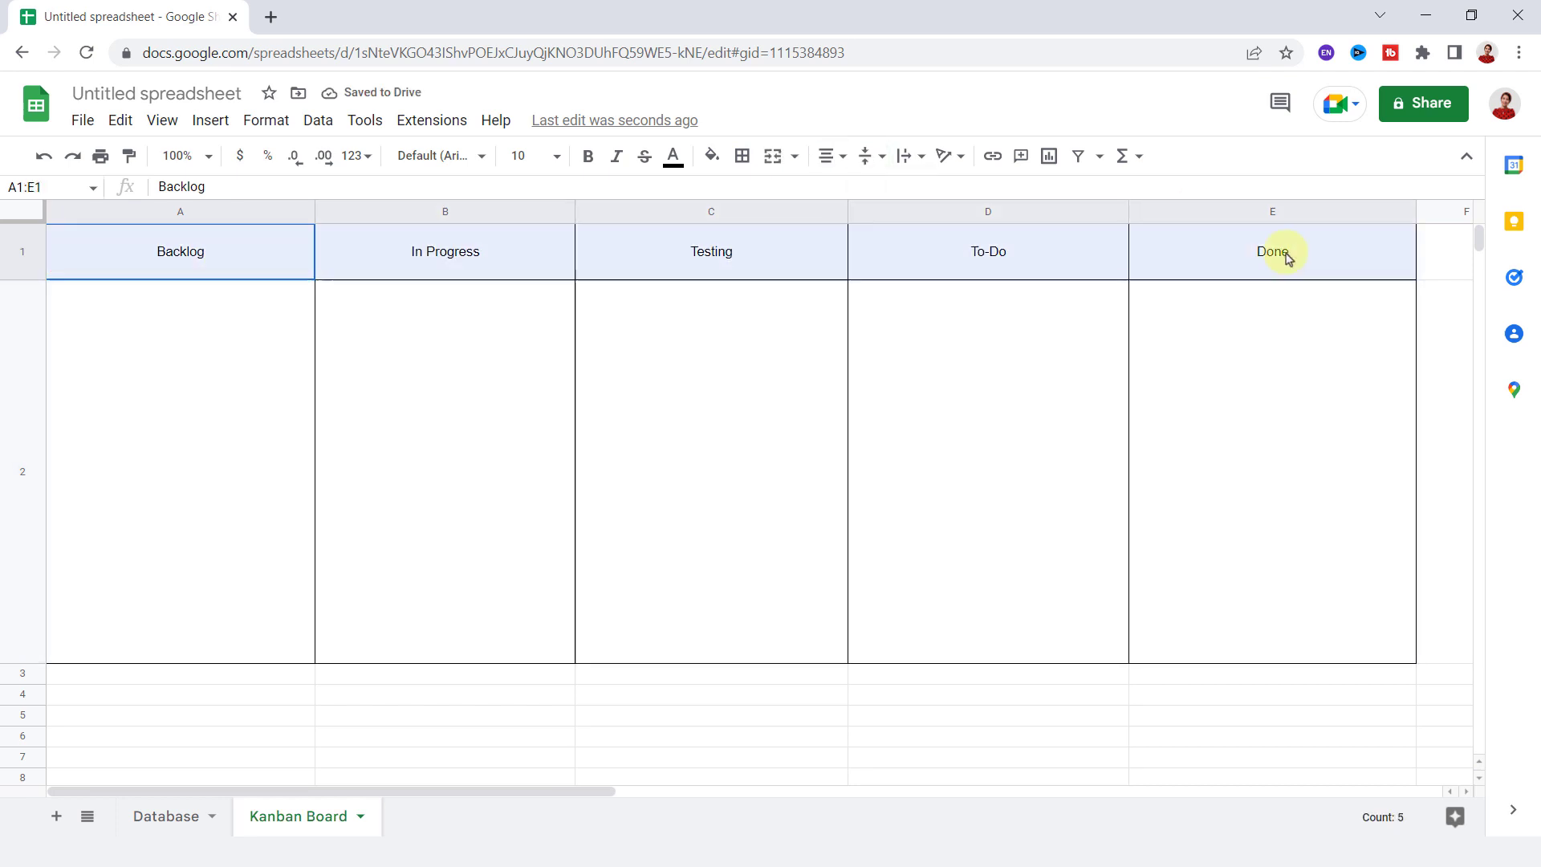
click(528, 156)
click(522, 449)
drag(23, 663, 16, 760)
drag(181, 514, 1272, 513)
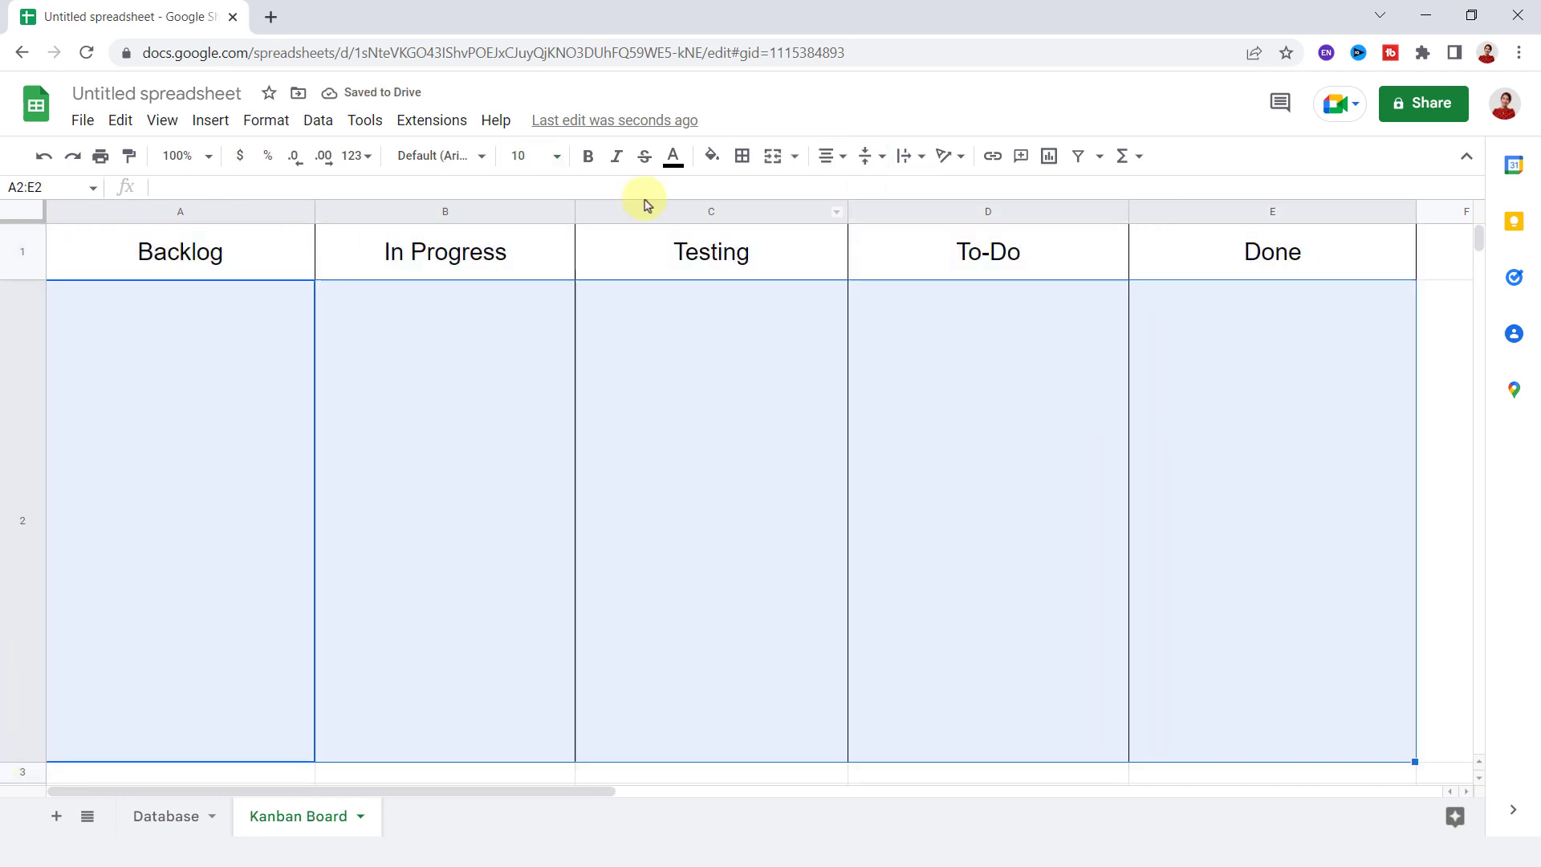
click(528, 156)
click(526, 409)
click(935, 354)
- Fill the Backlog column yellow, In Progress light green, and Testing light blue
drag(166, 248, 177, 521)
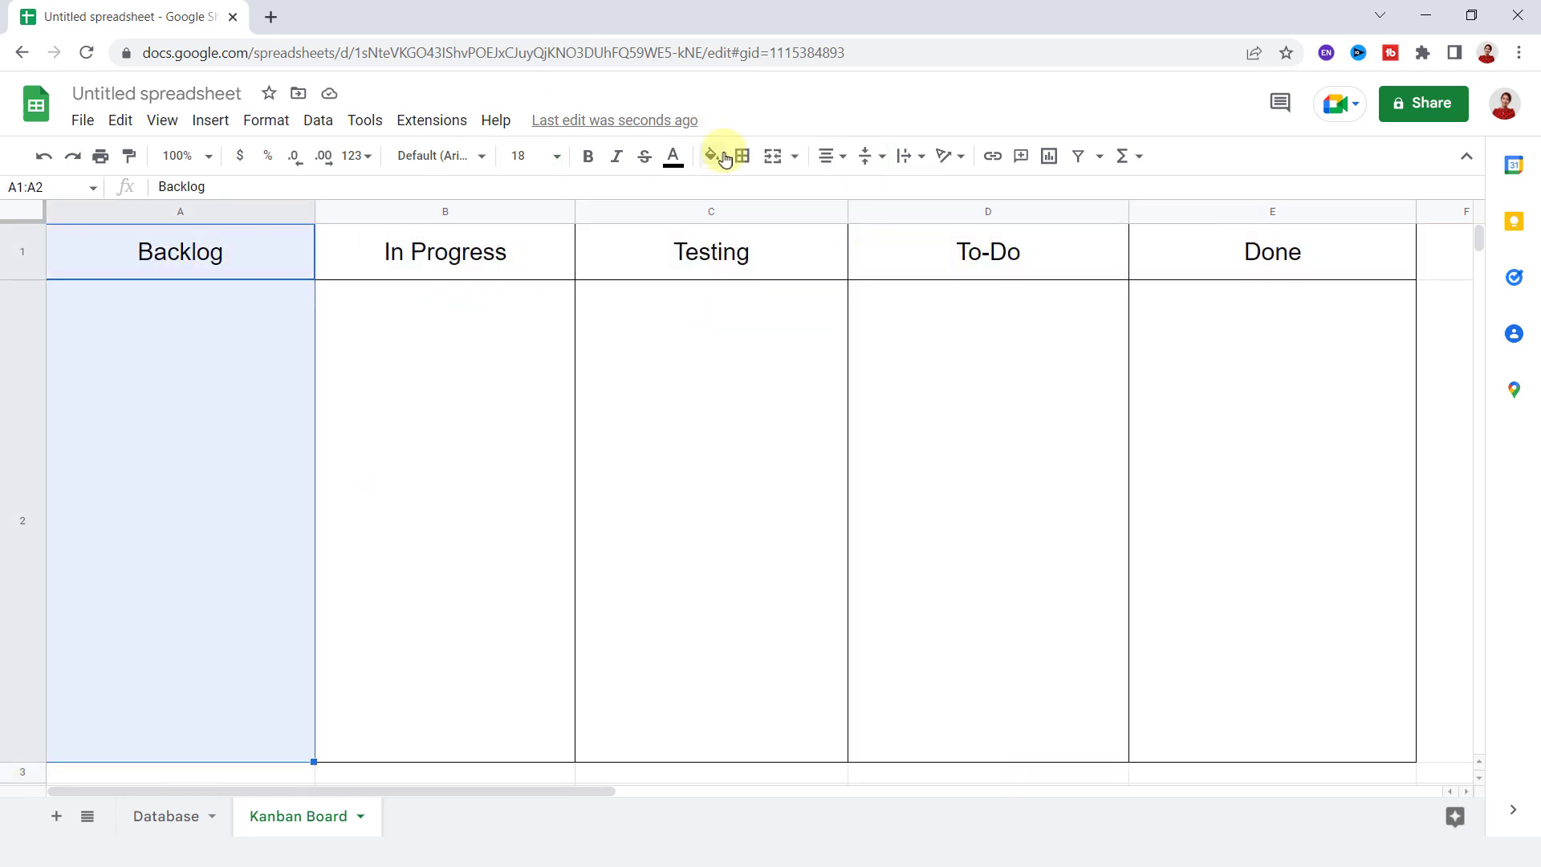
click(712, 154)
click(786, 346)
click(277, 815)
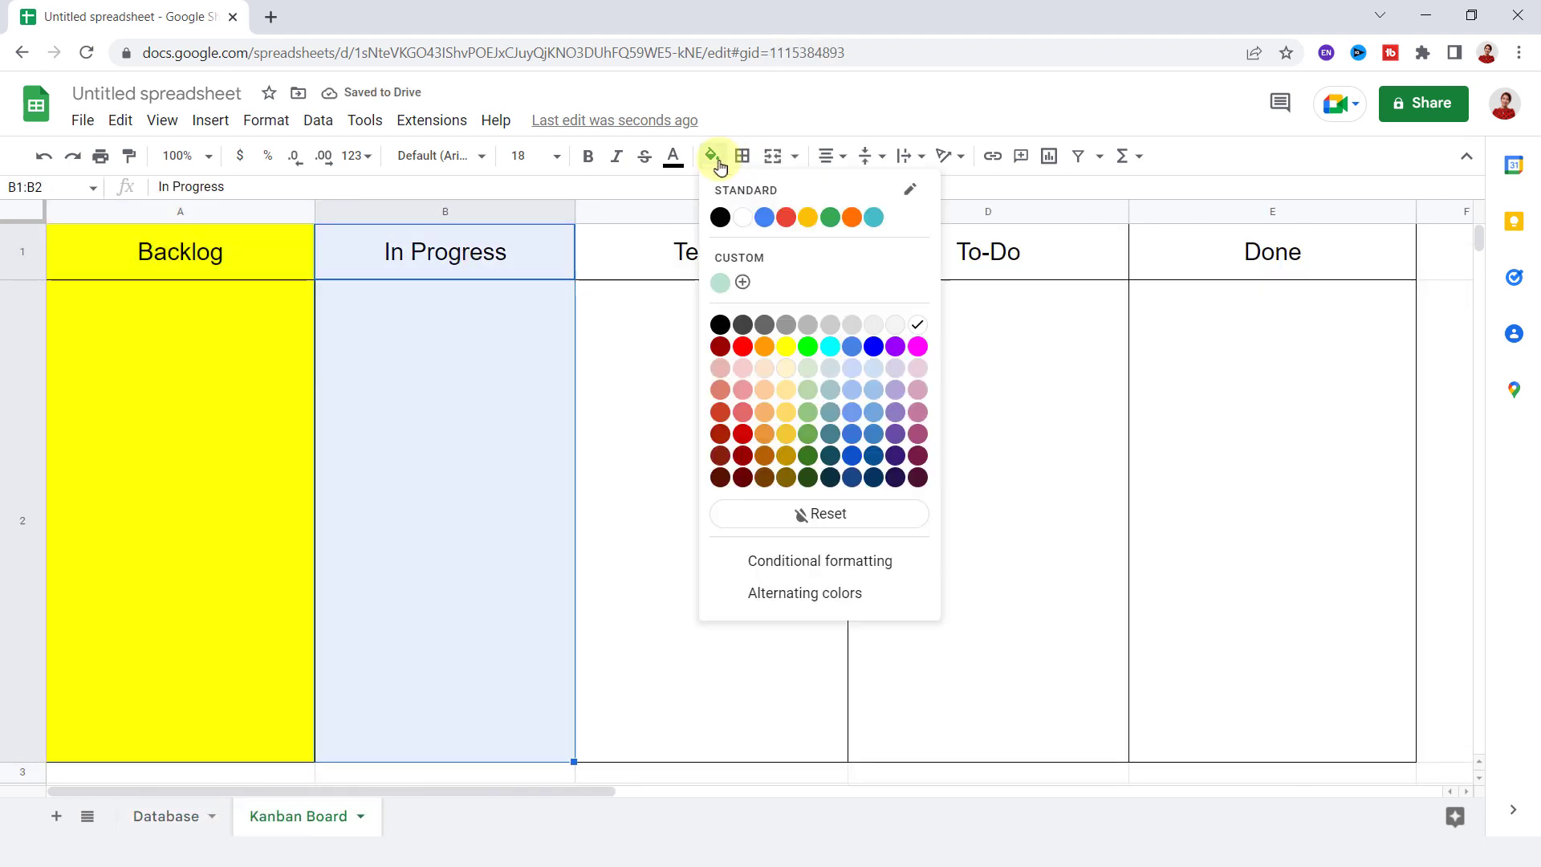
click(807, 369)
click(137, 815)
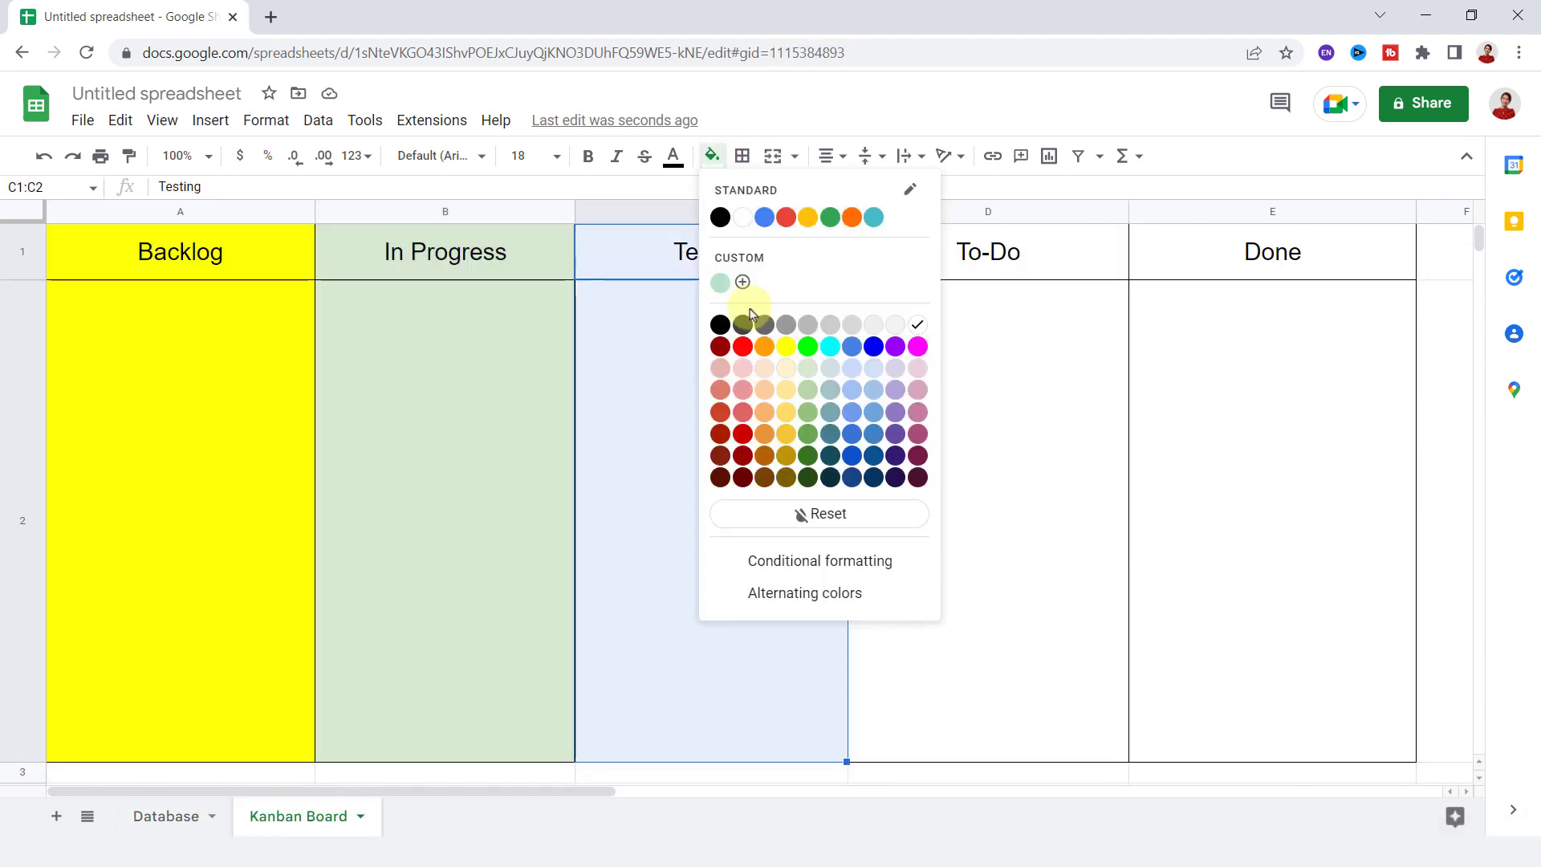
click(851, 368)
- Fill the To-Do column bright blue and the Done column light pink
drag(987, 251, 988, 522)
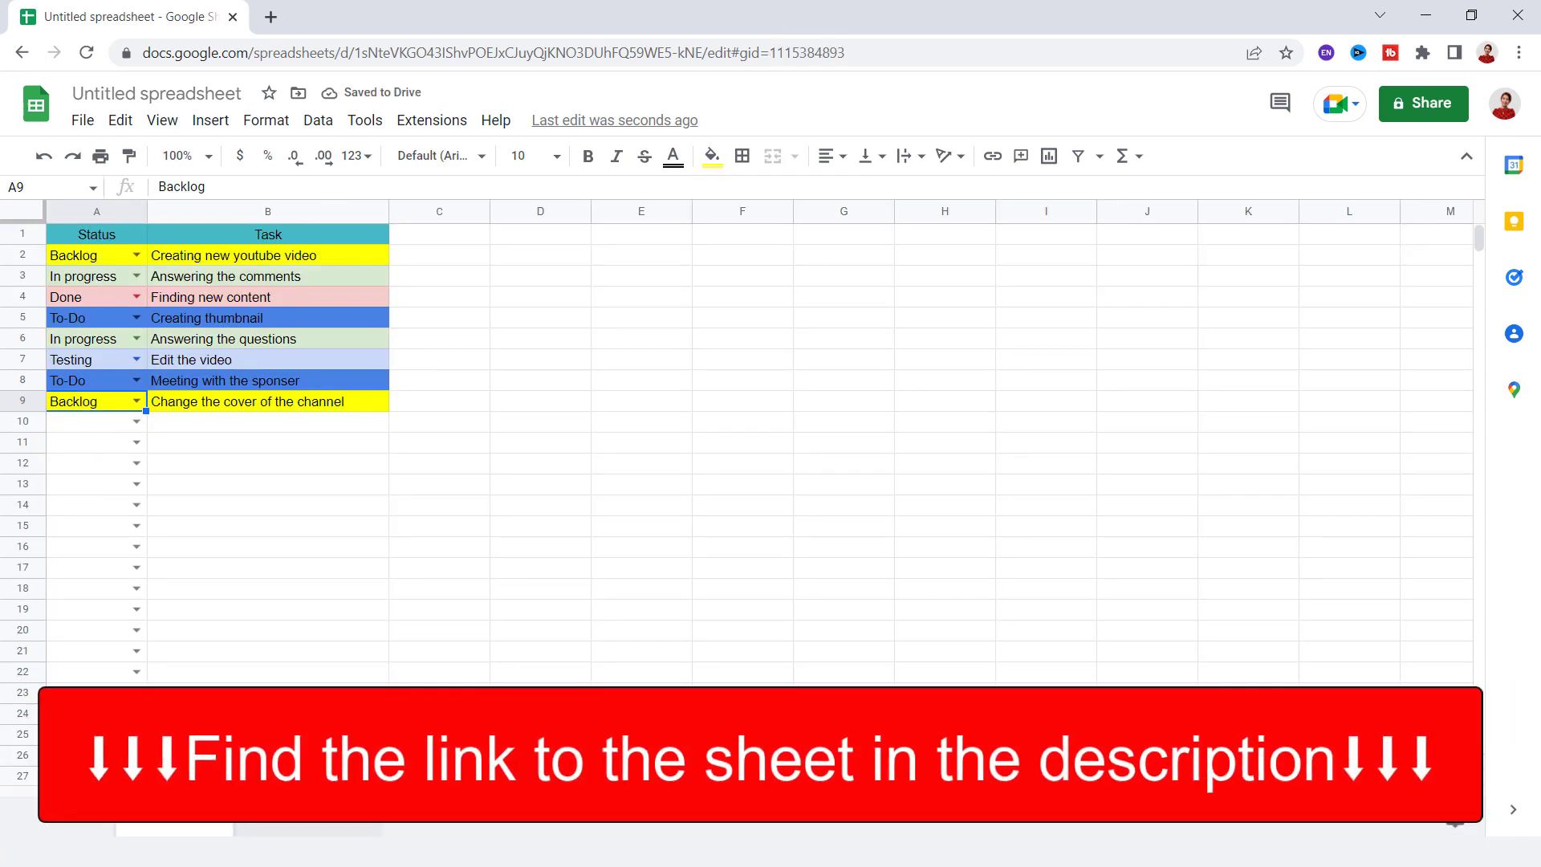
click(707, 157)
click(852, 346)
drag(1272, 252, 1235, 327)
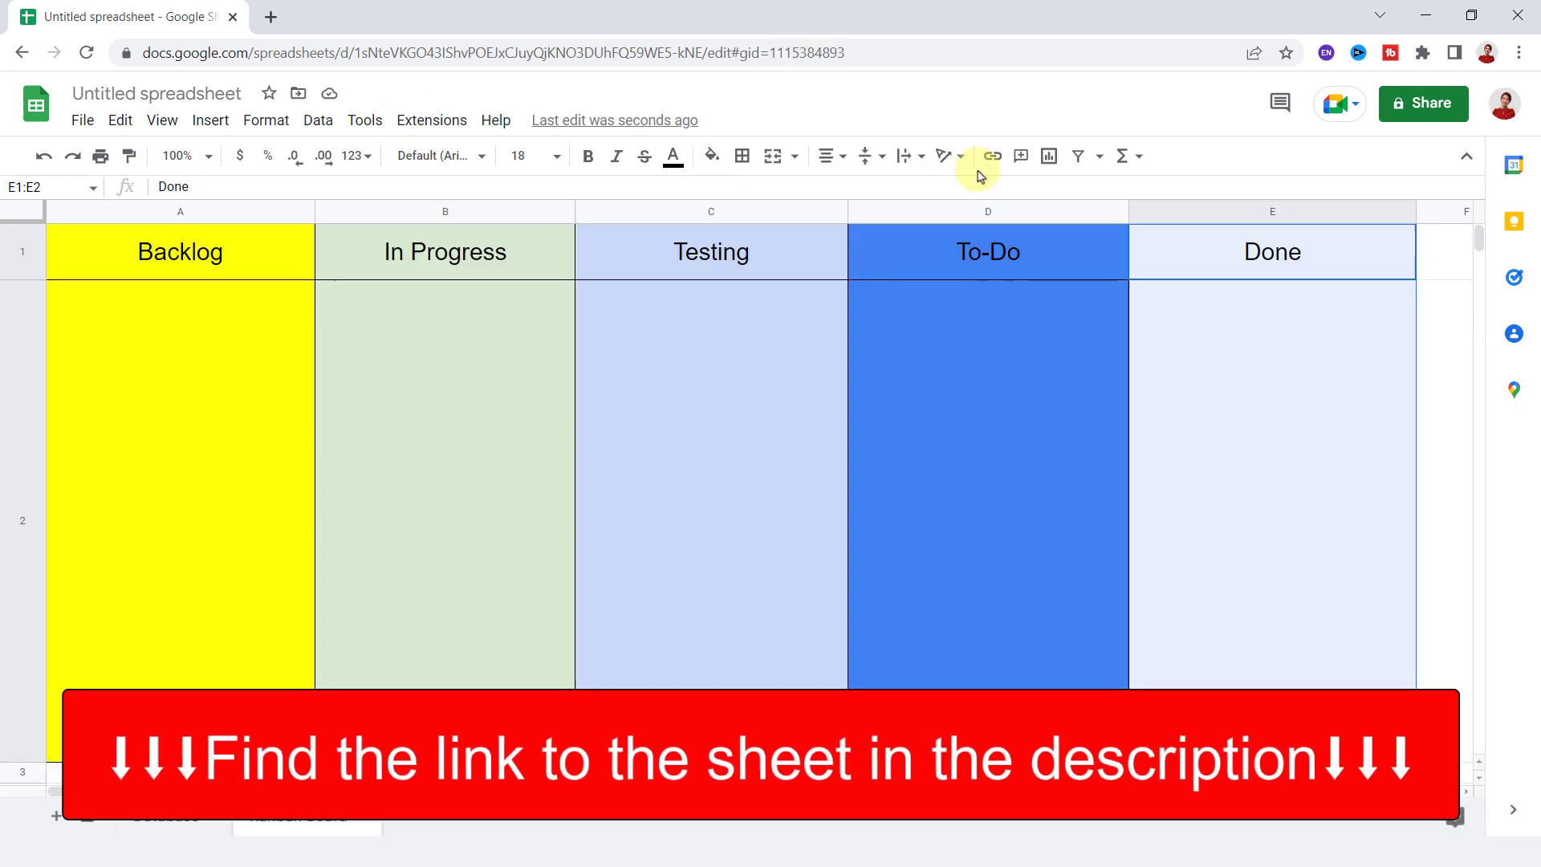
click(711, 156)
click(903, 379)
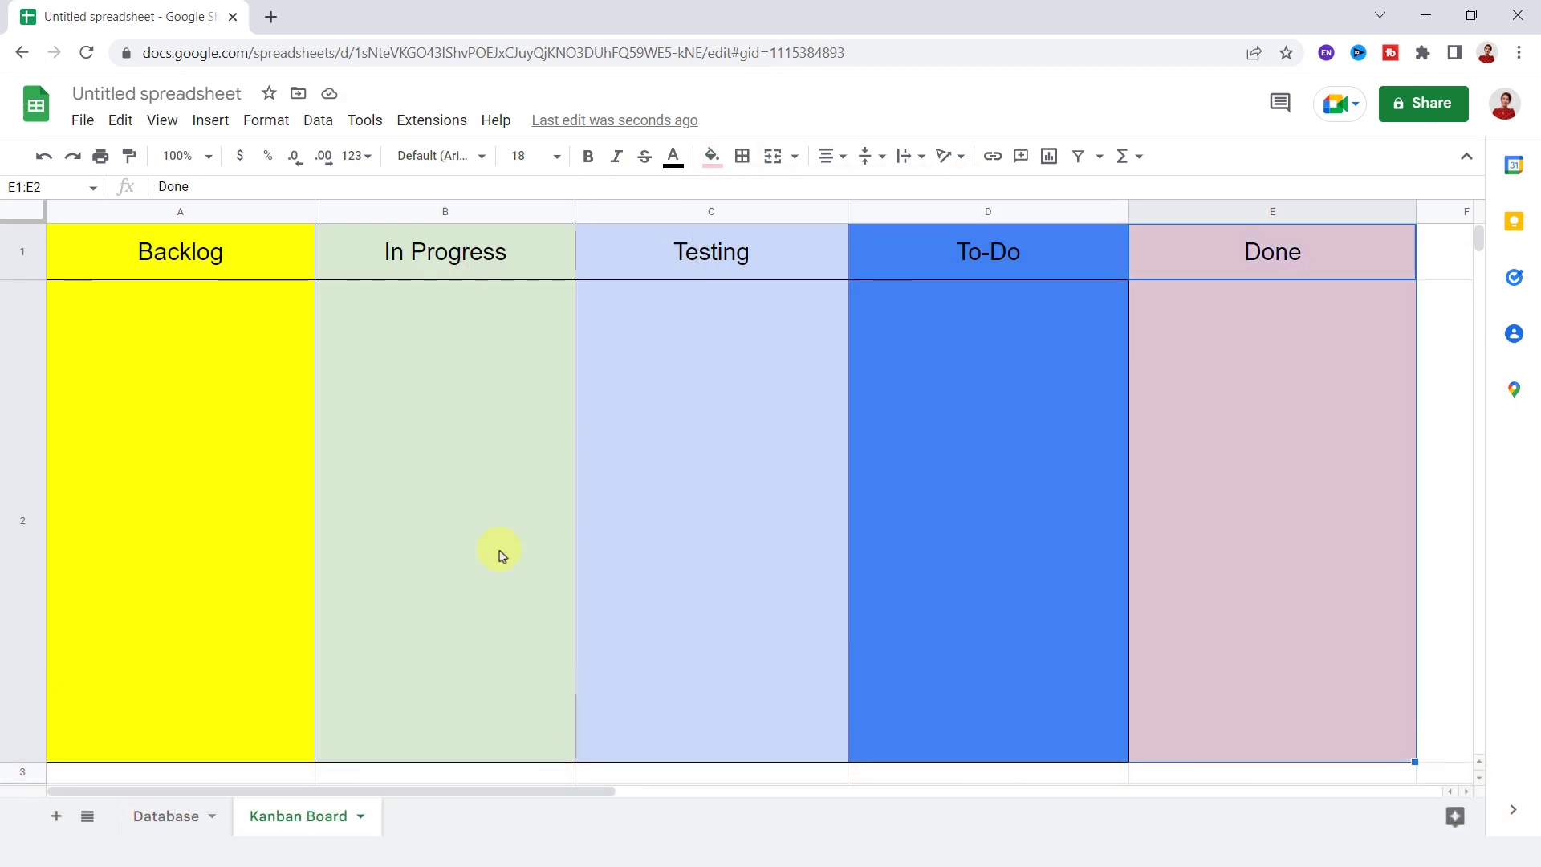
- Hide the sheet's gridlines from the View menu
click(161, 120)
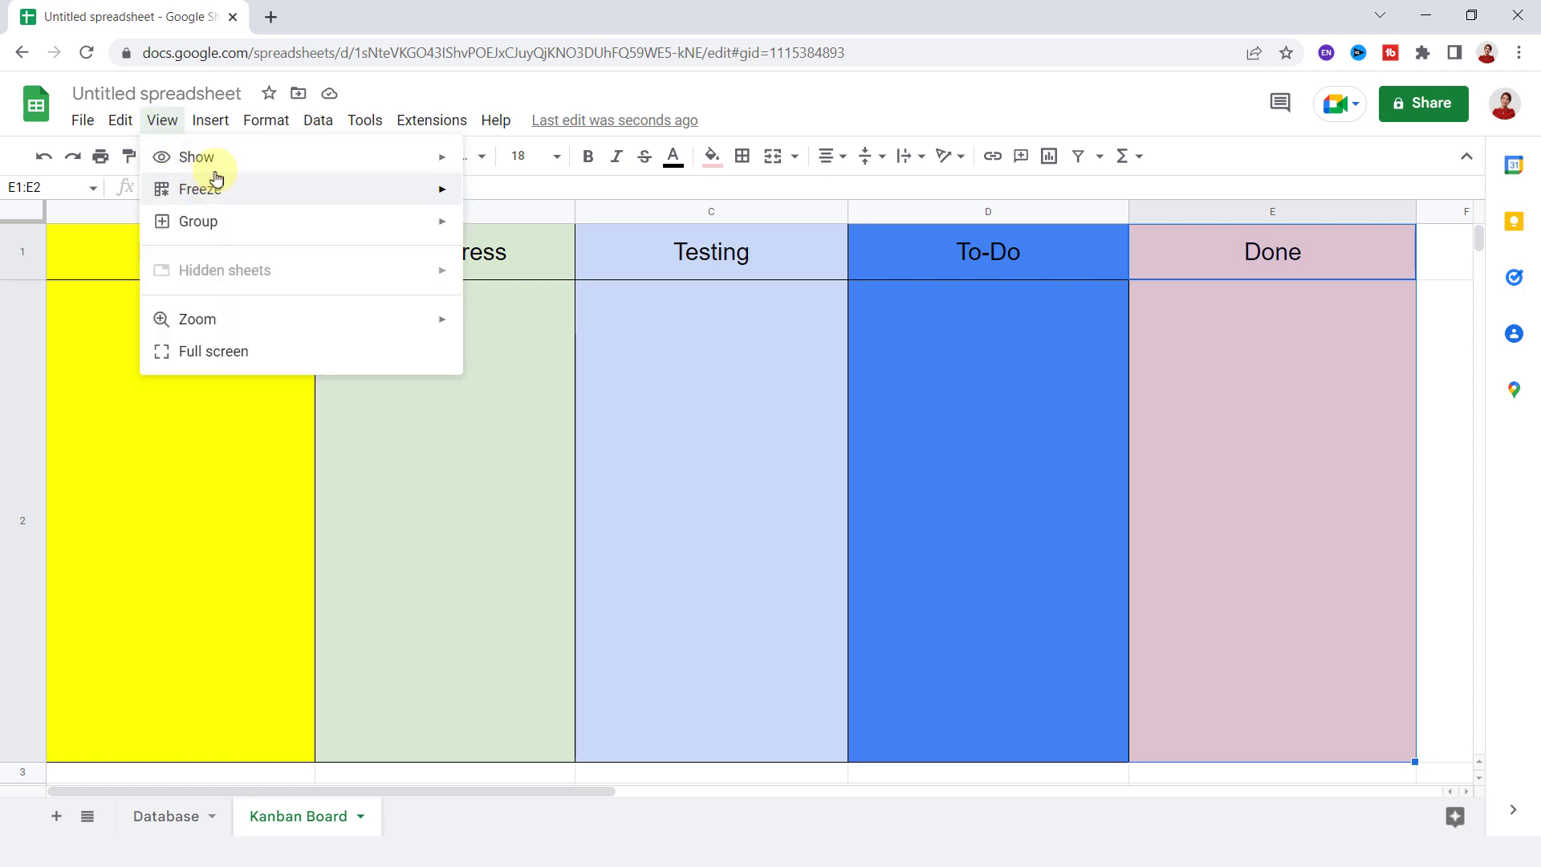
mouse_move(239, 166)
click(551, 196)
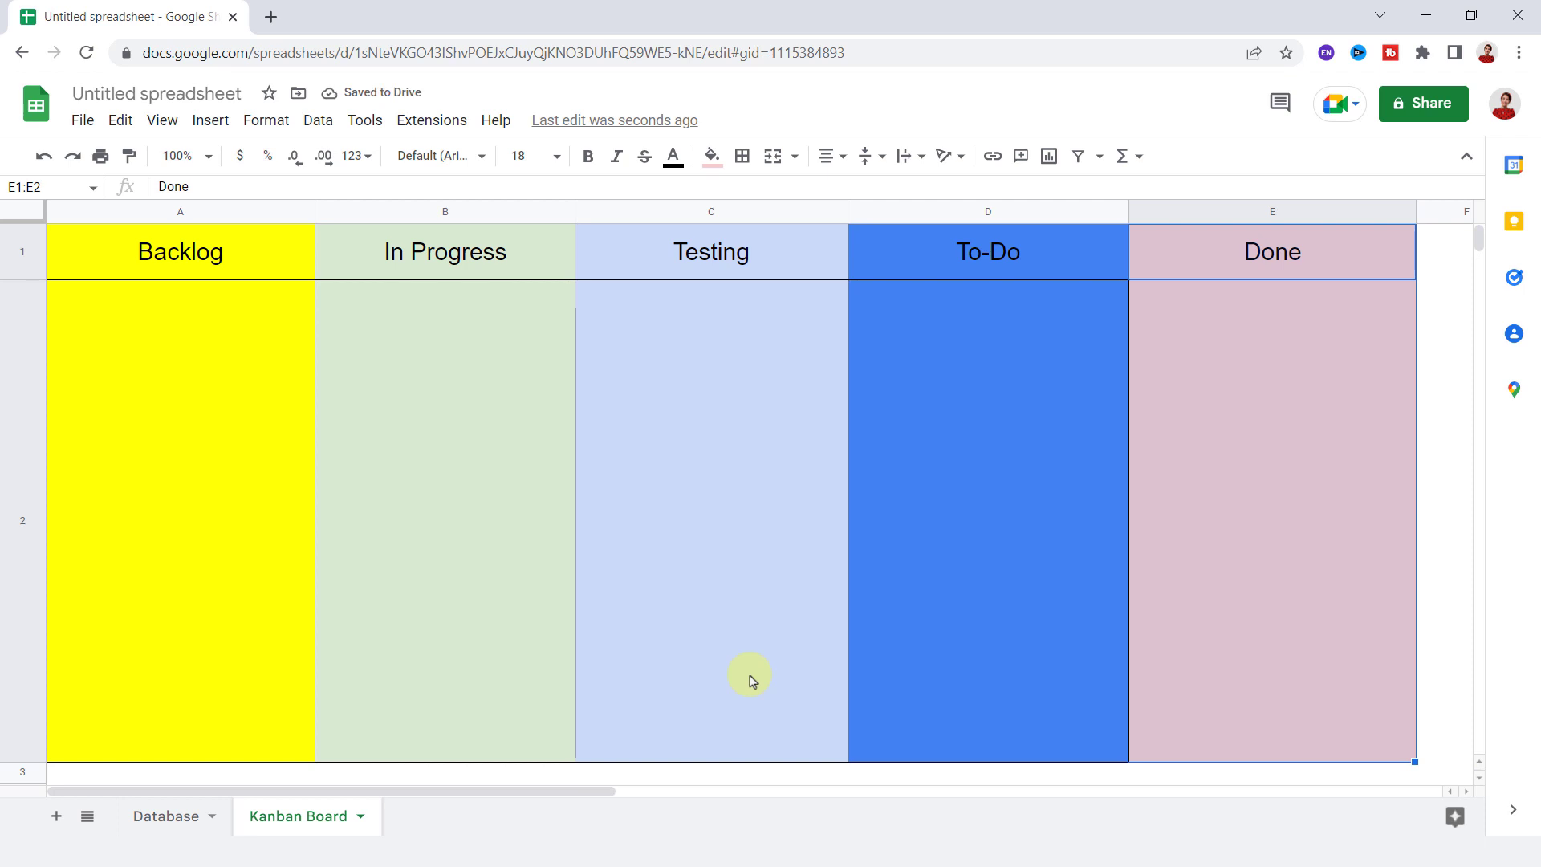
- In Kanban Board A2, type =textjoin(Char(10),true,if( to begin the Backlog formula
click(260, 458)
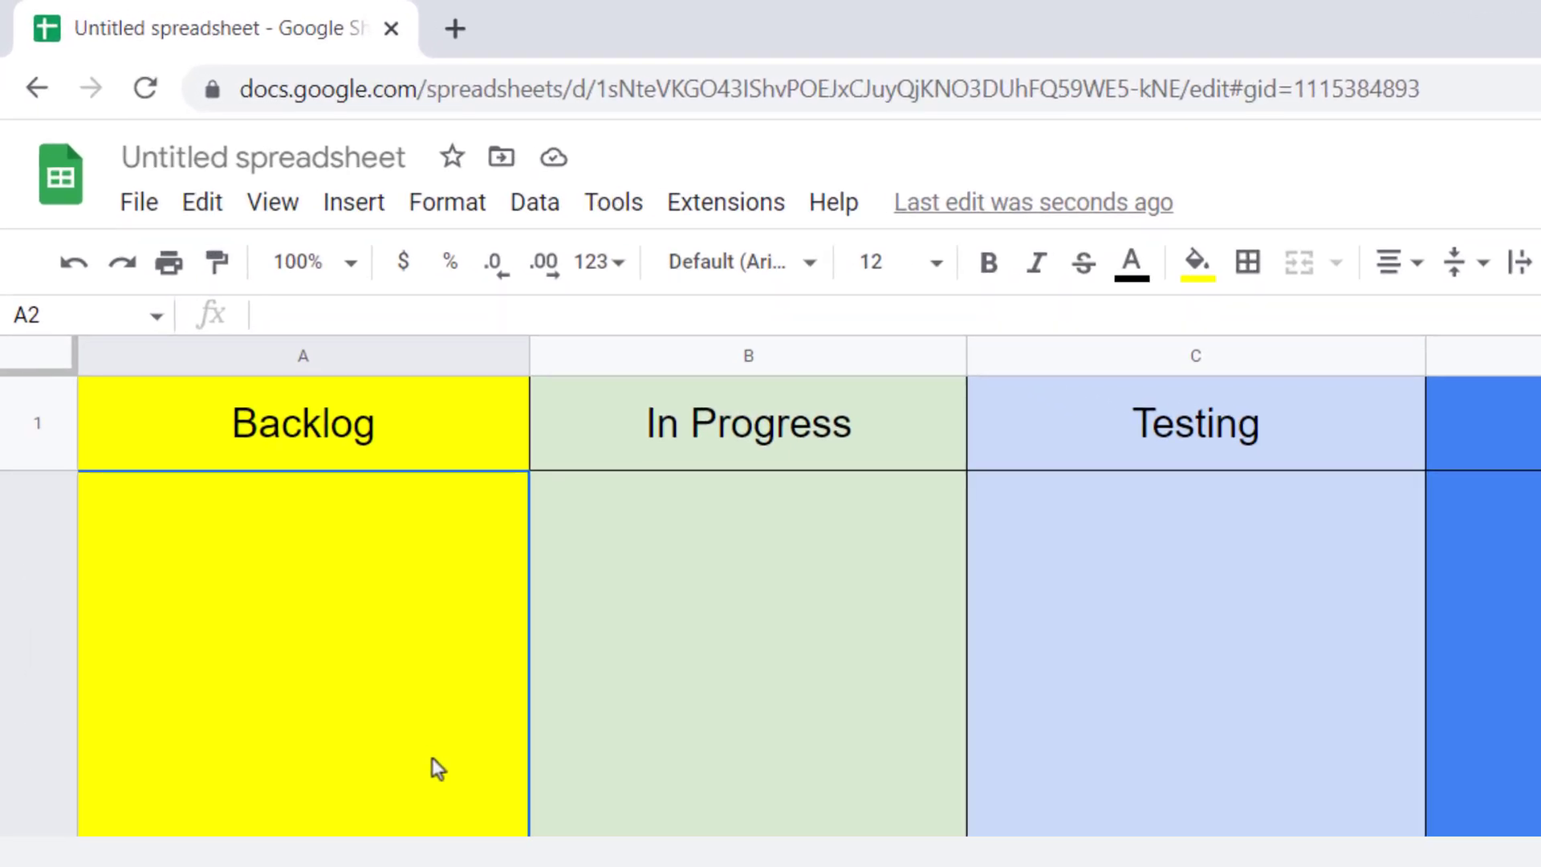
click(315, 313)
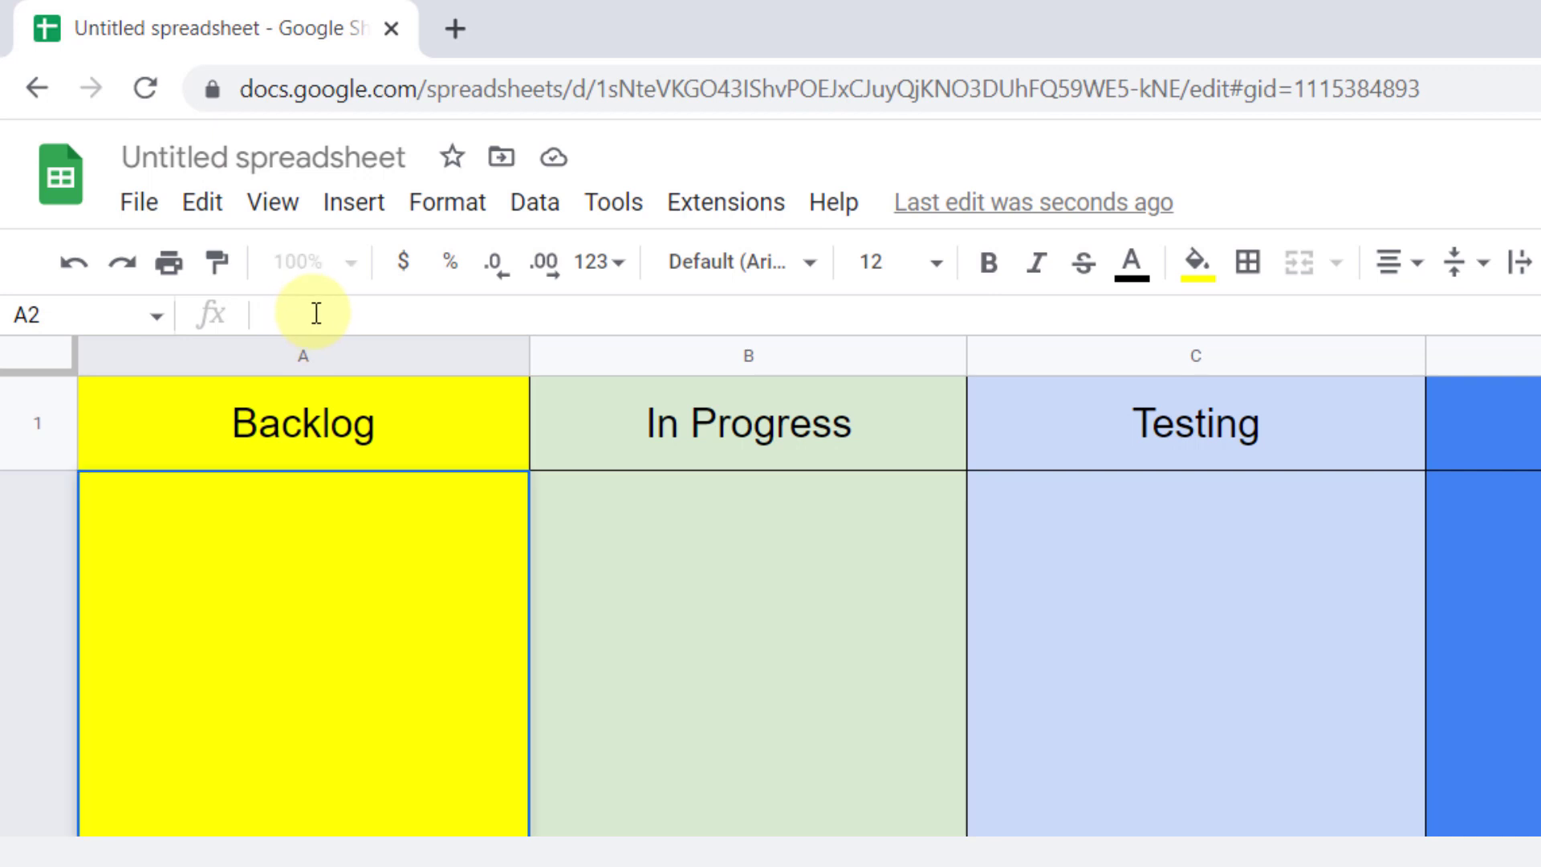
text(=te)
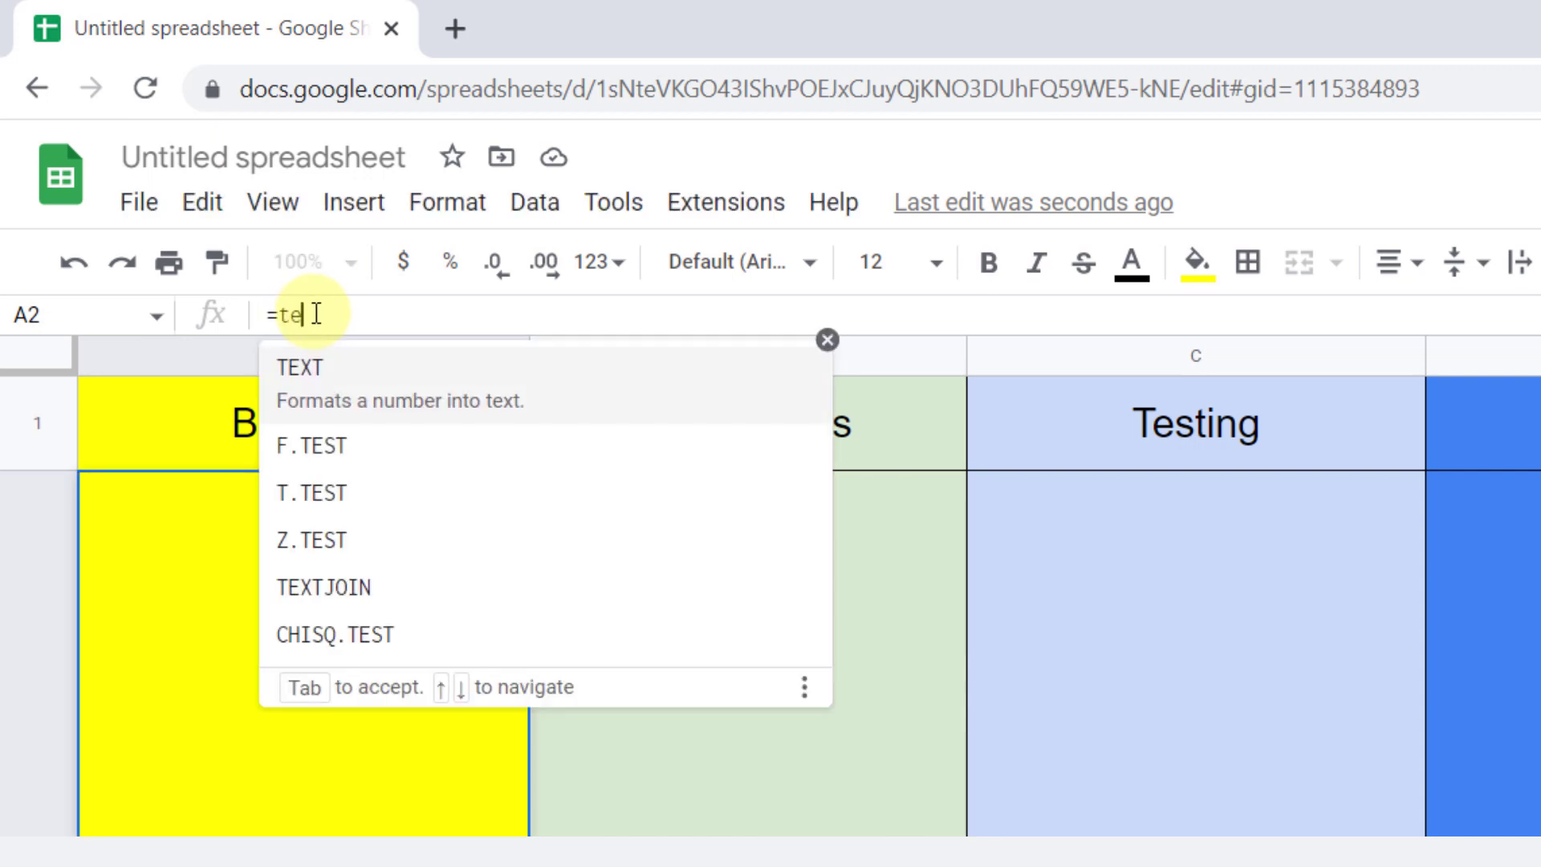
text(xtjoin)
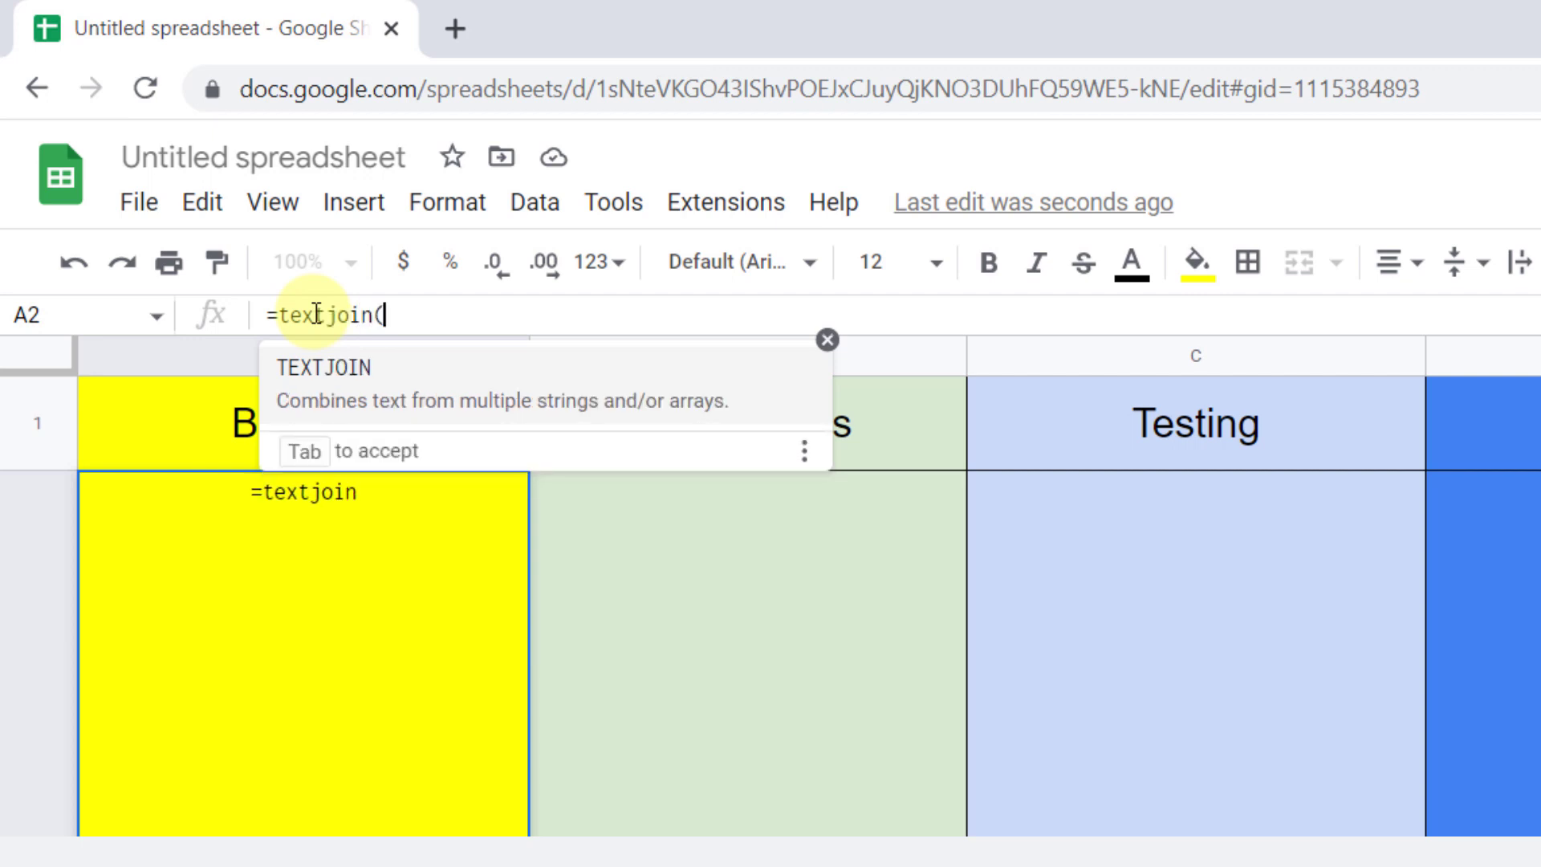
text(()
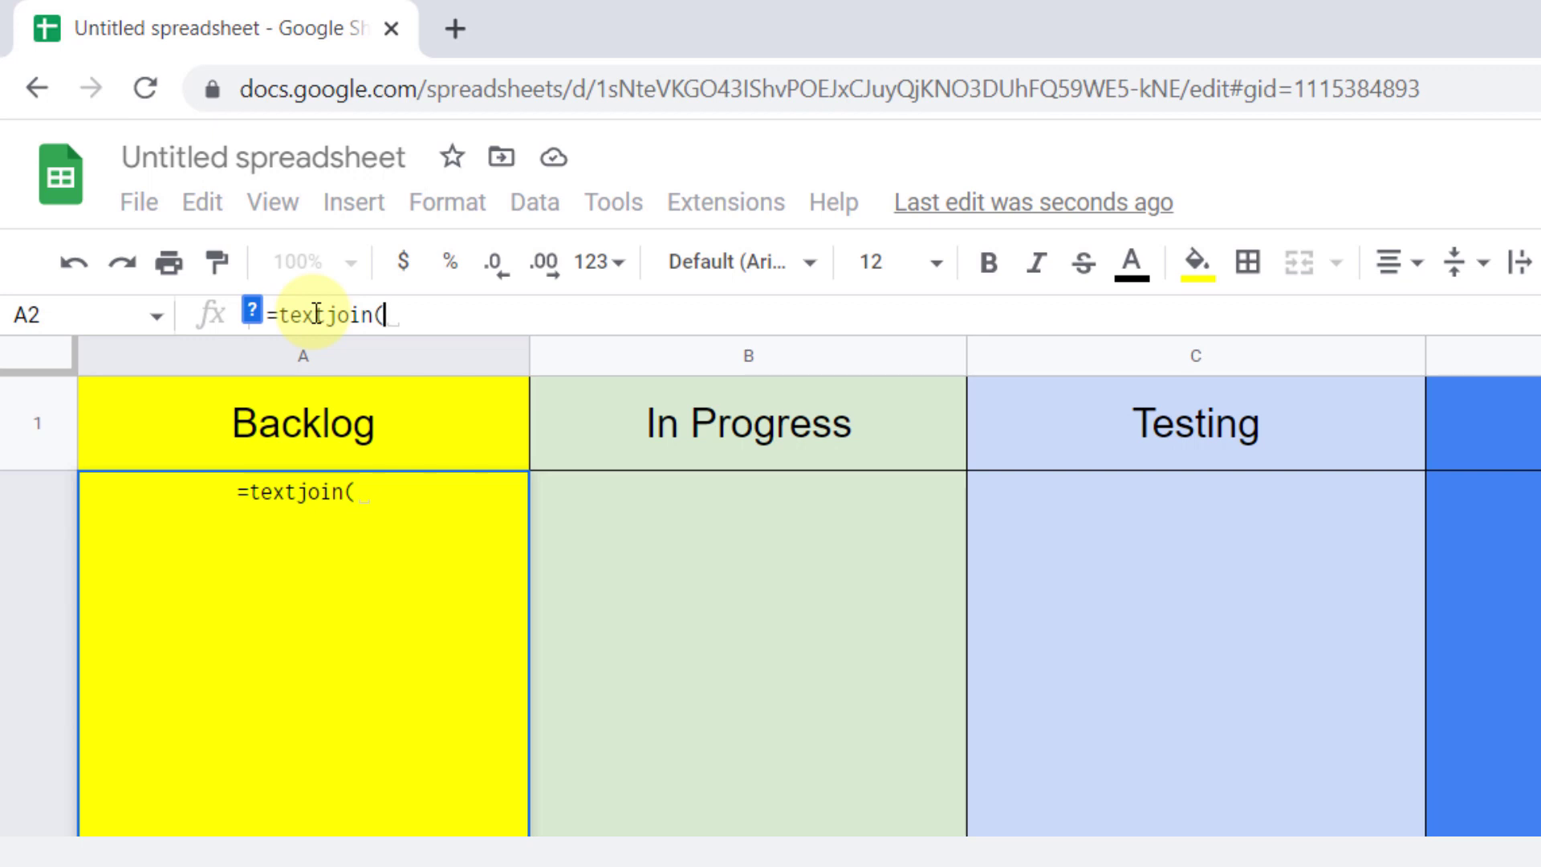
text(Char)
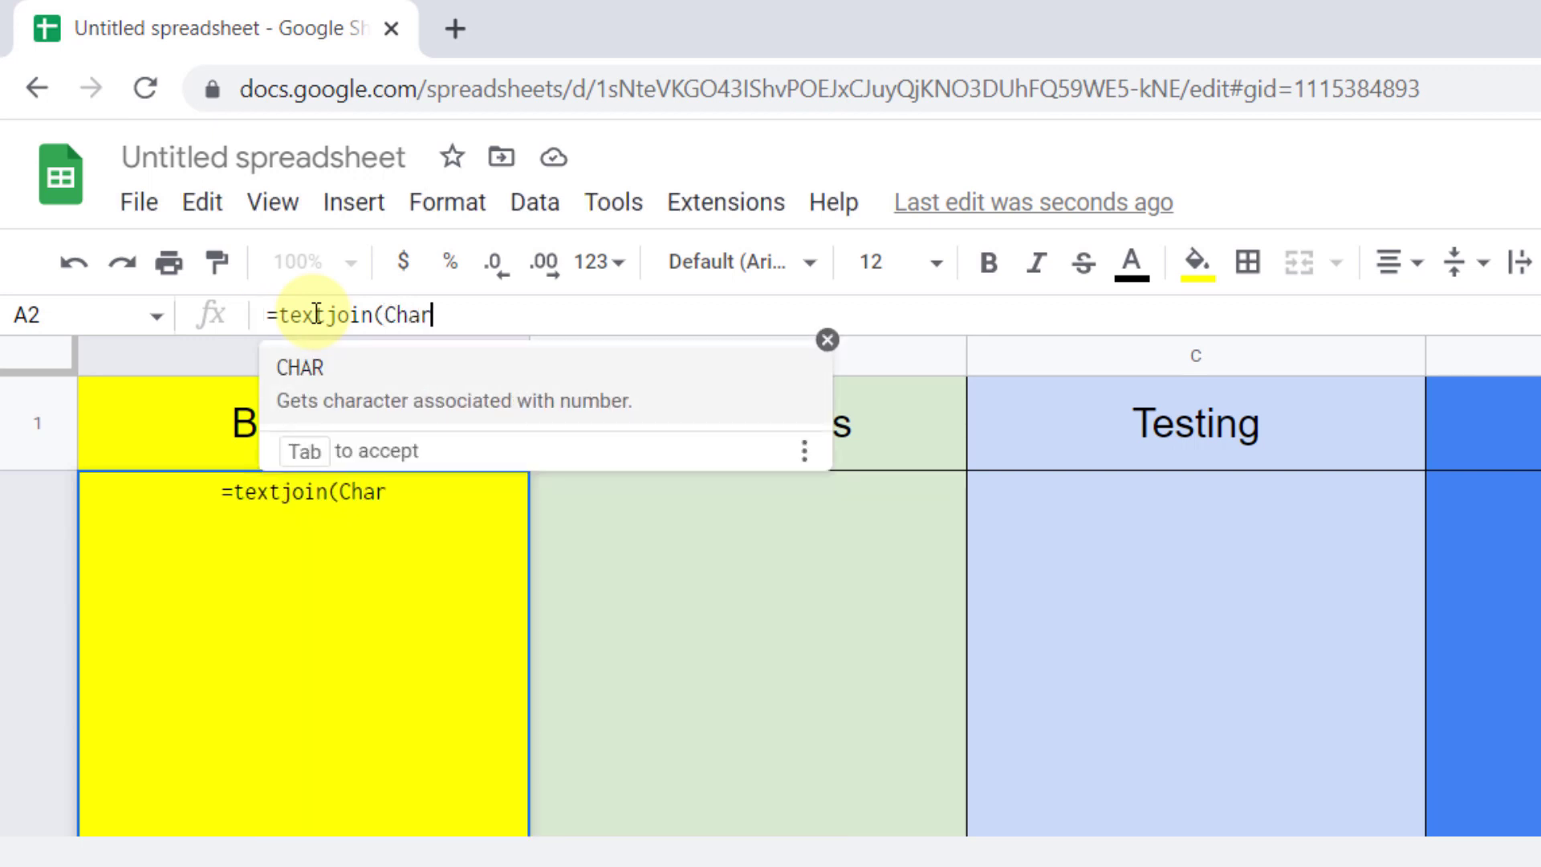
text((10)
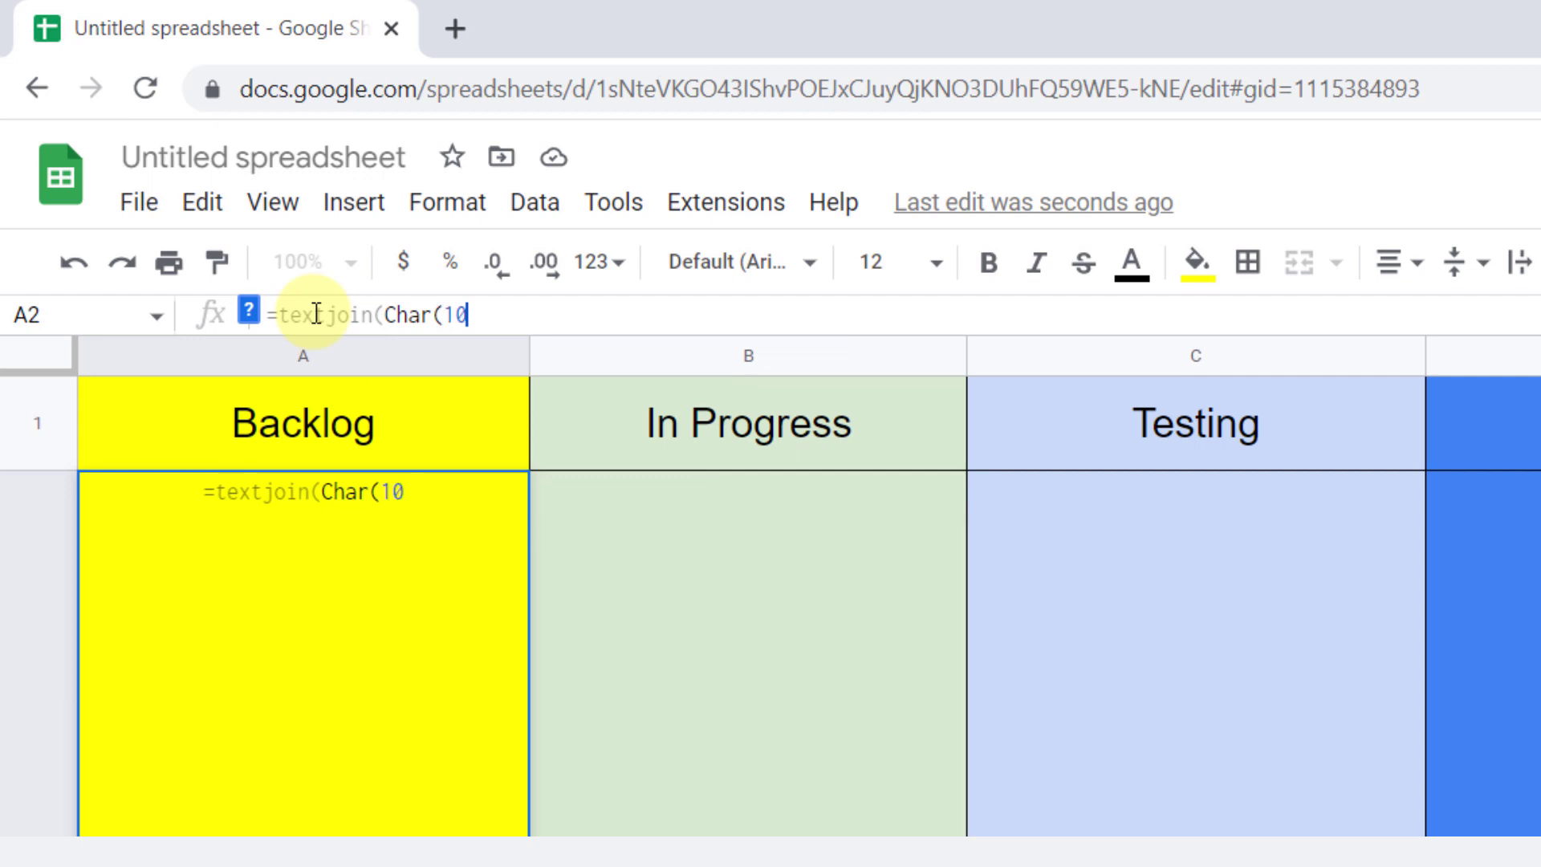
text(),true)
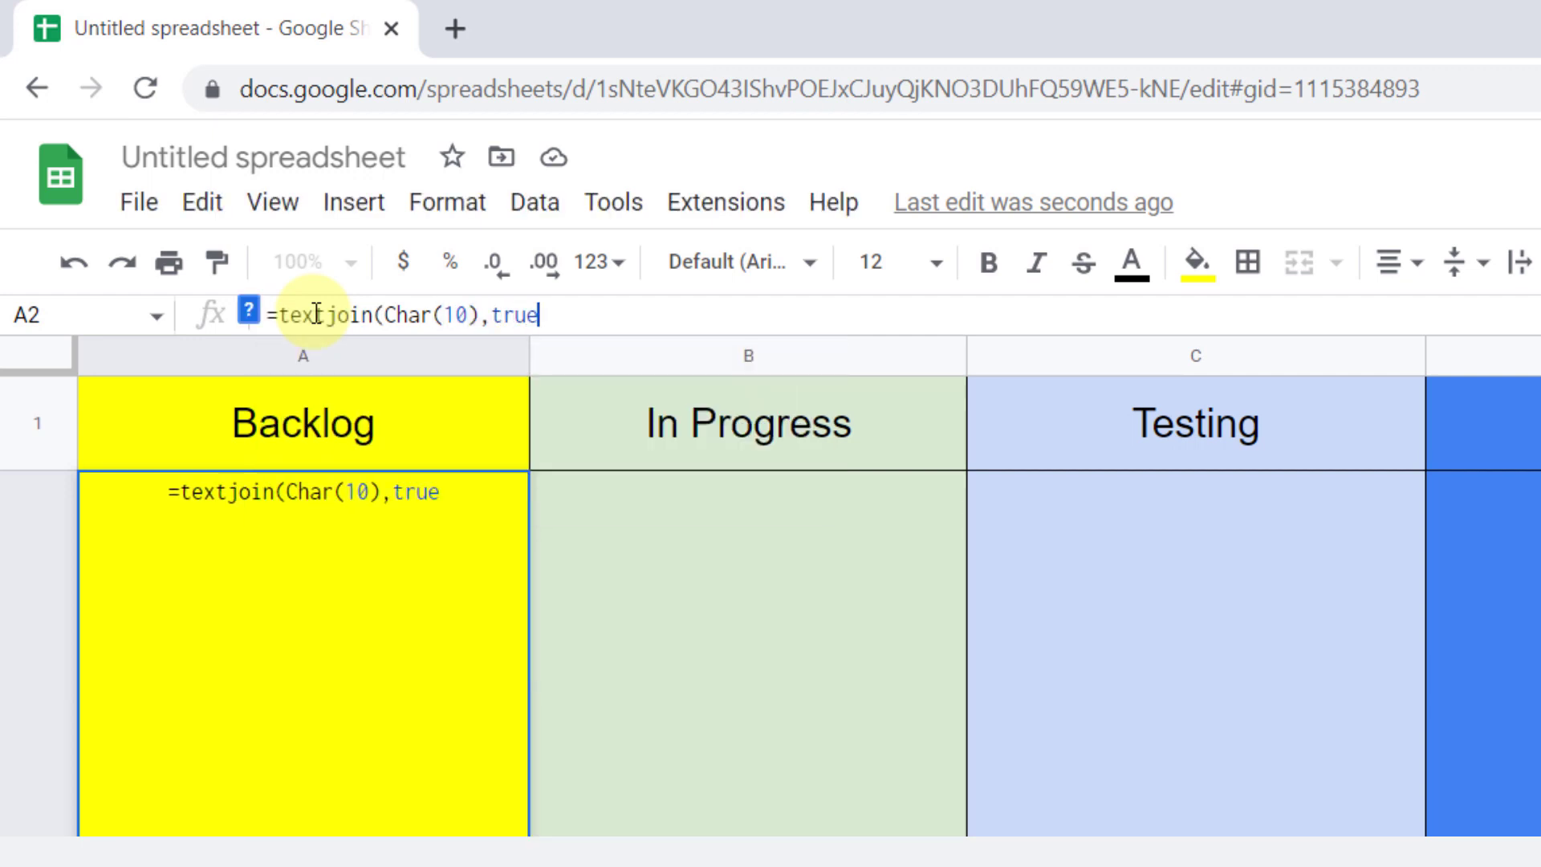
text(,)
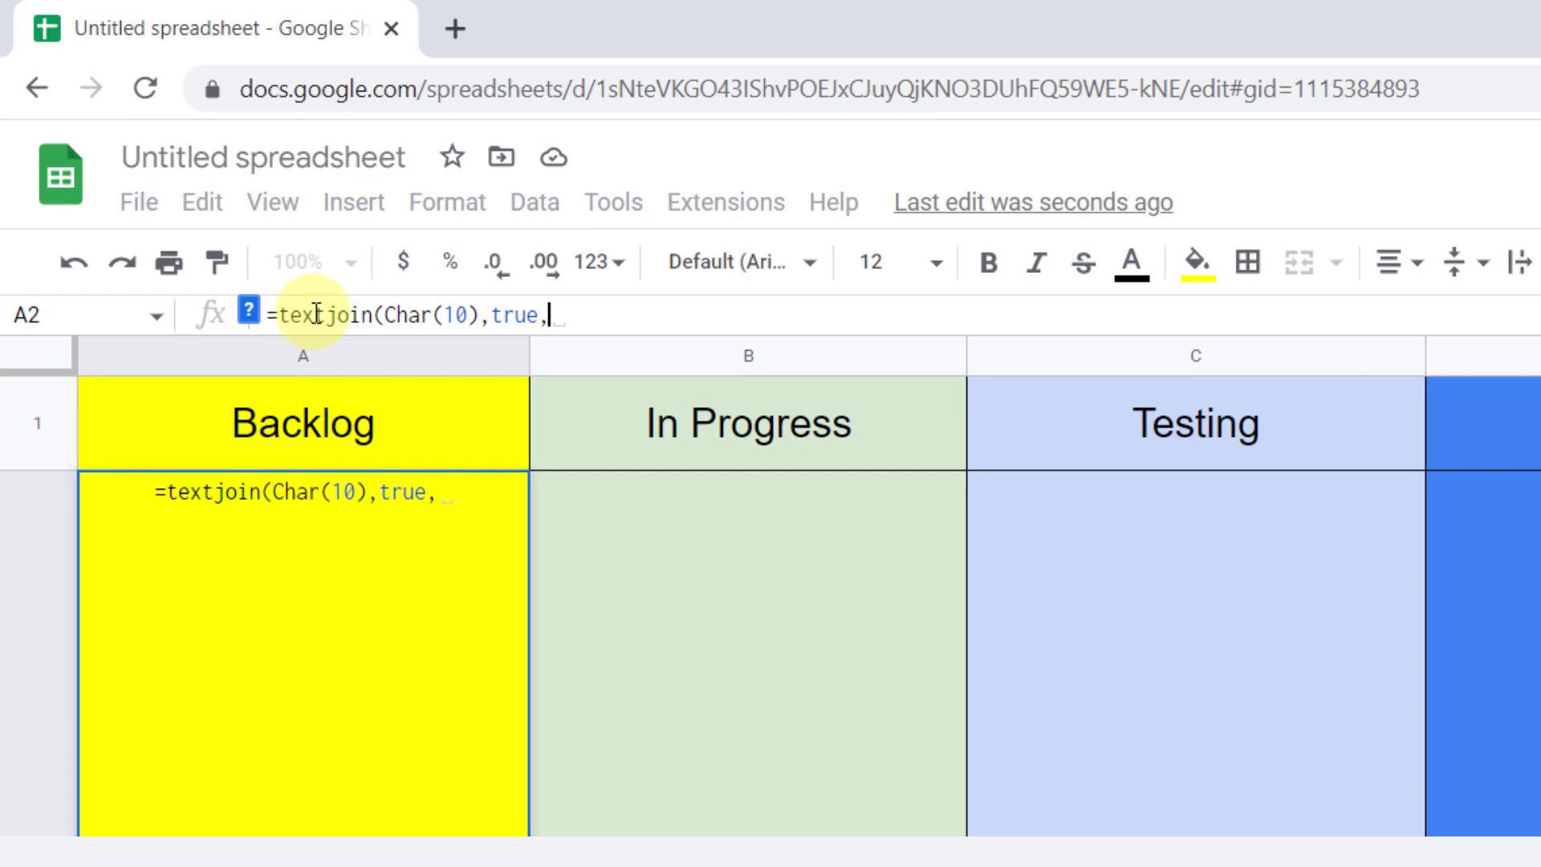
text(if)
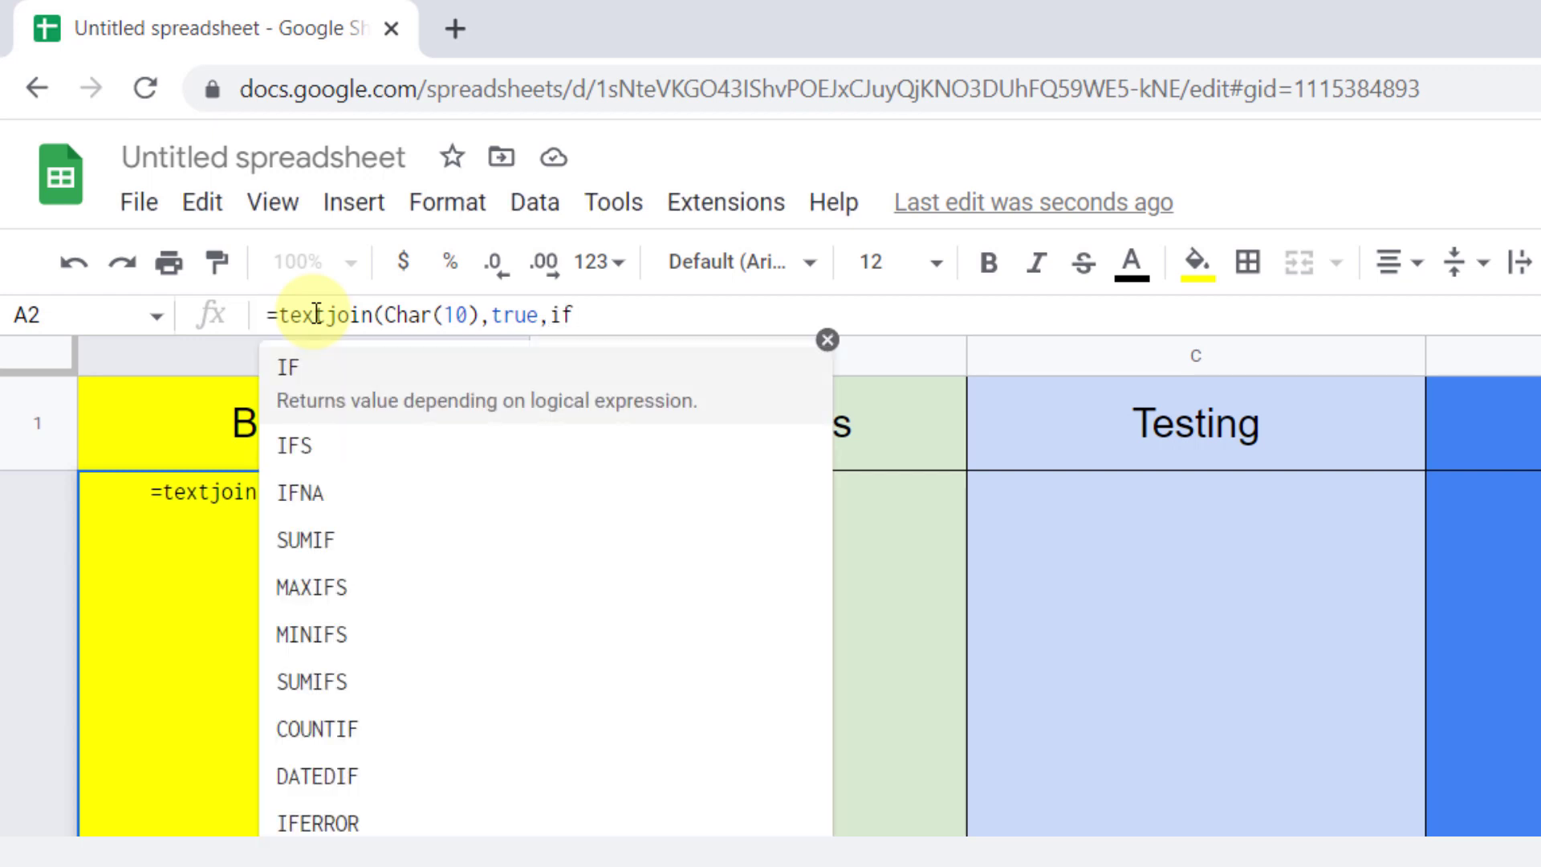
text(()
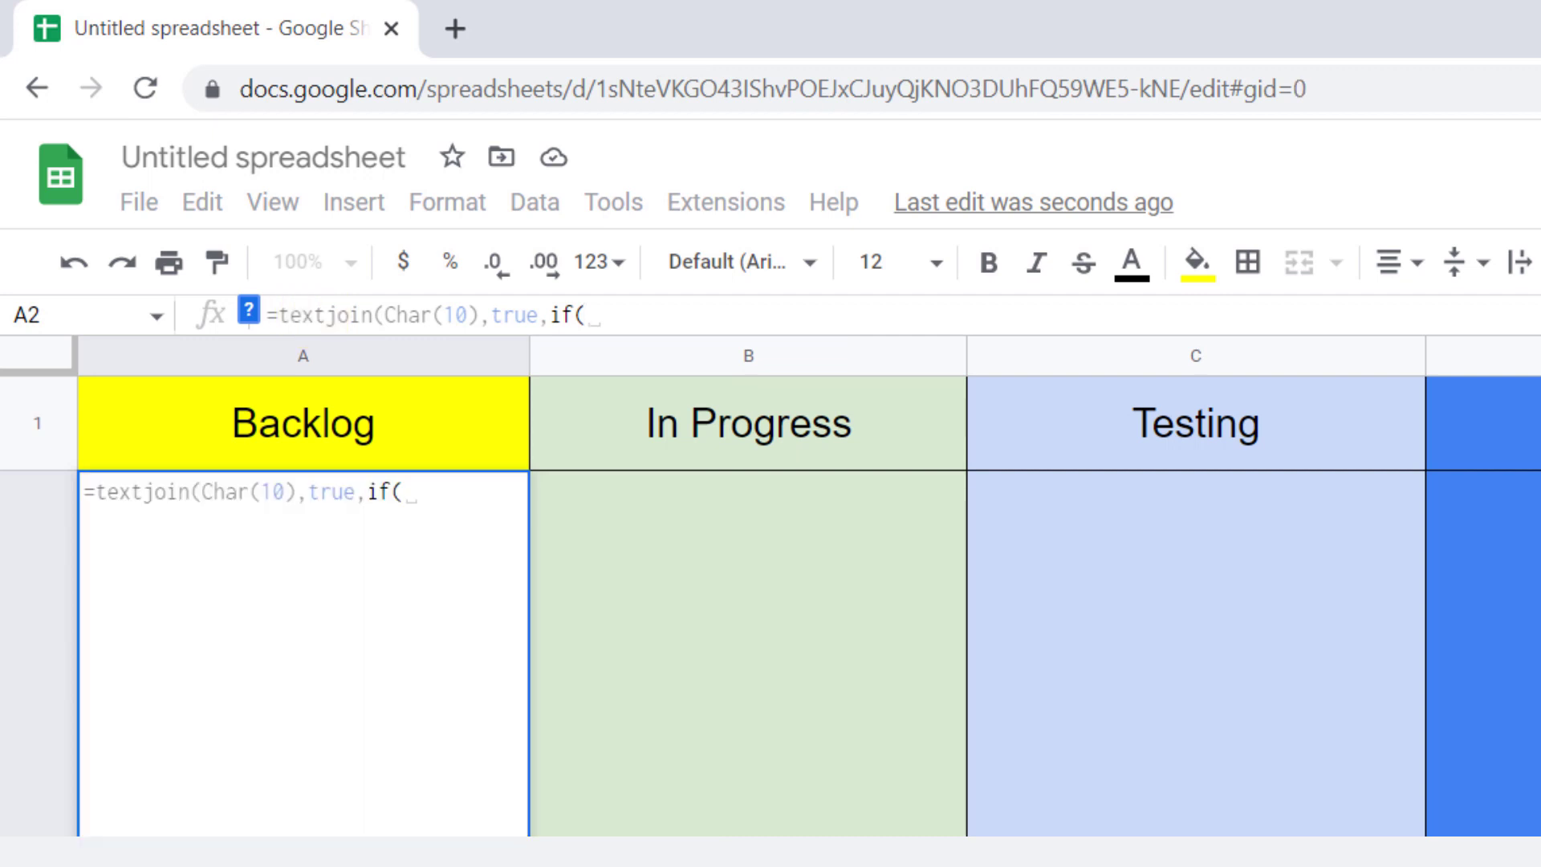
- Add the condition Database!$A2:$A100=A1 to the IF
key(ctrl+shift+Page_Up)
click(162, 343)
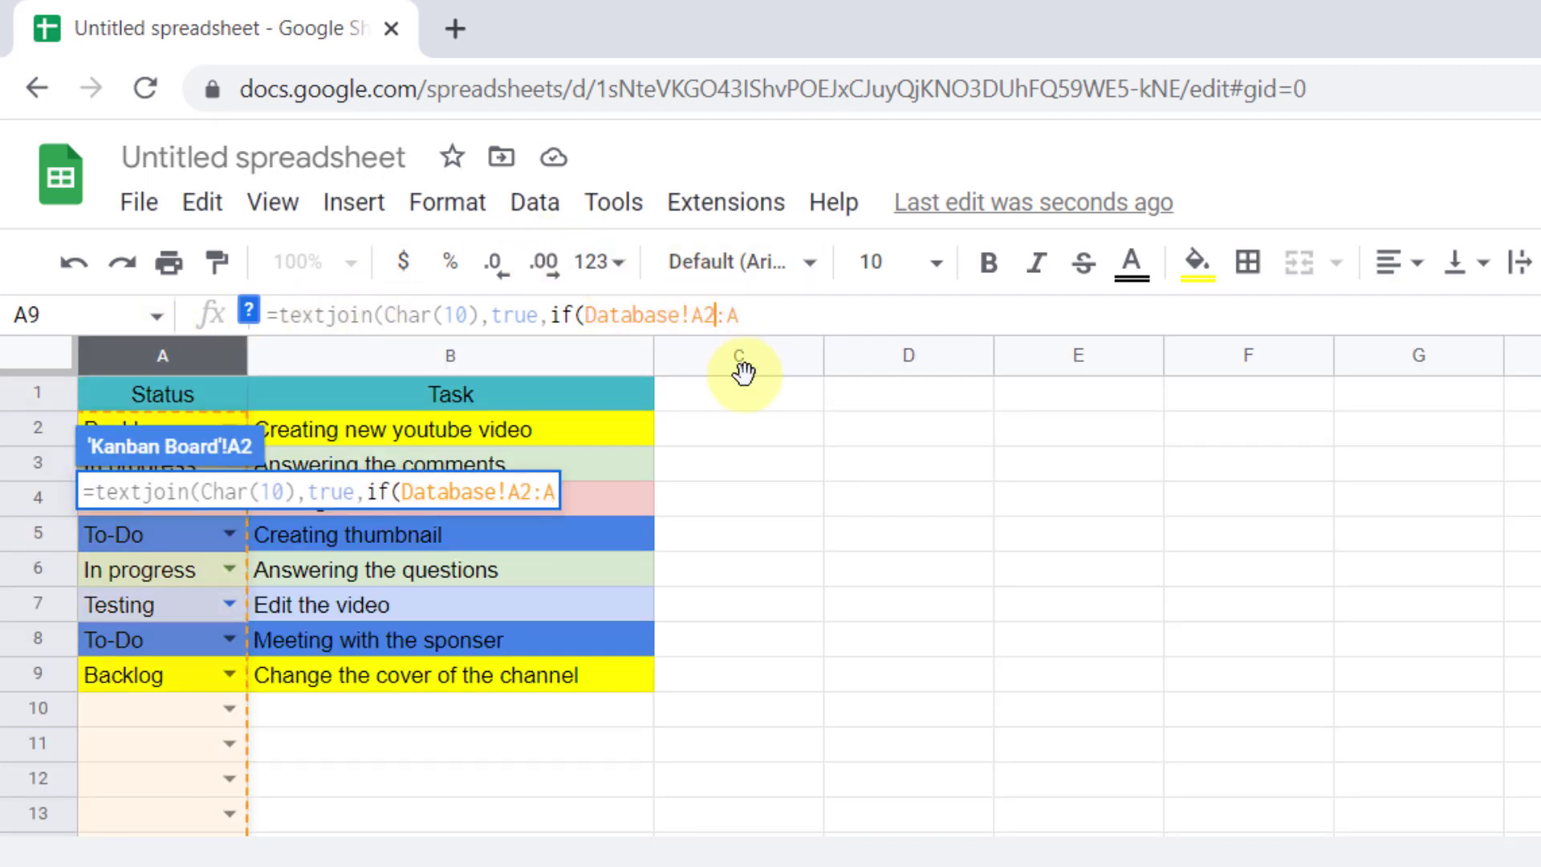
click(774, 313)
key(BackSpace)
key(BackSpace)
key(BackSpace)
text(A2:A100)
key(F4)
key(F4)
key(F4)
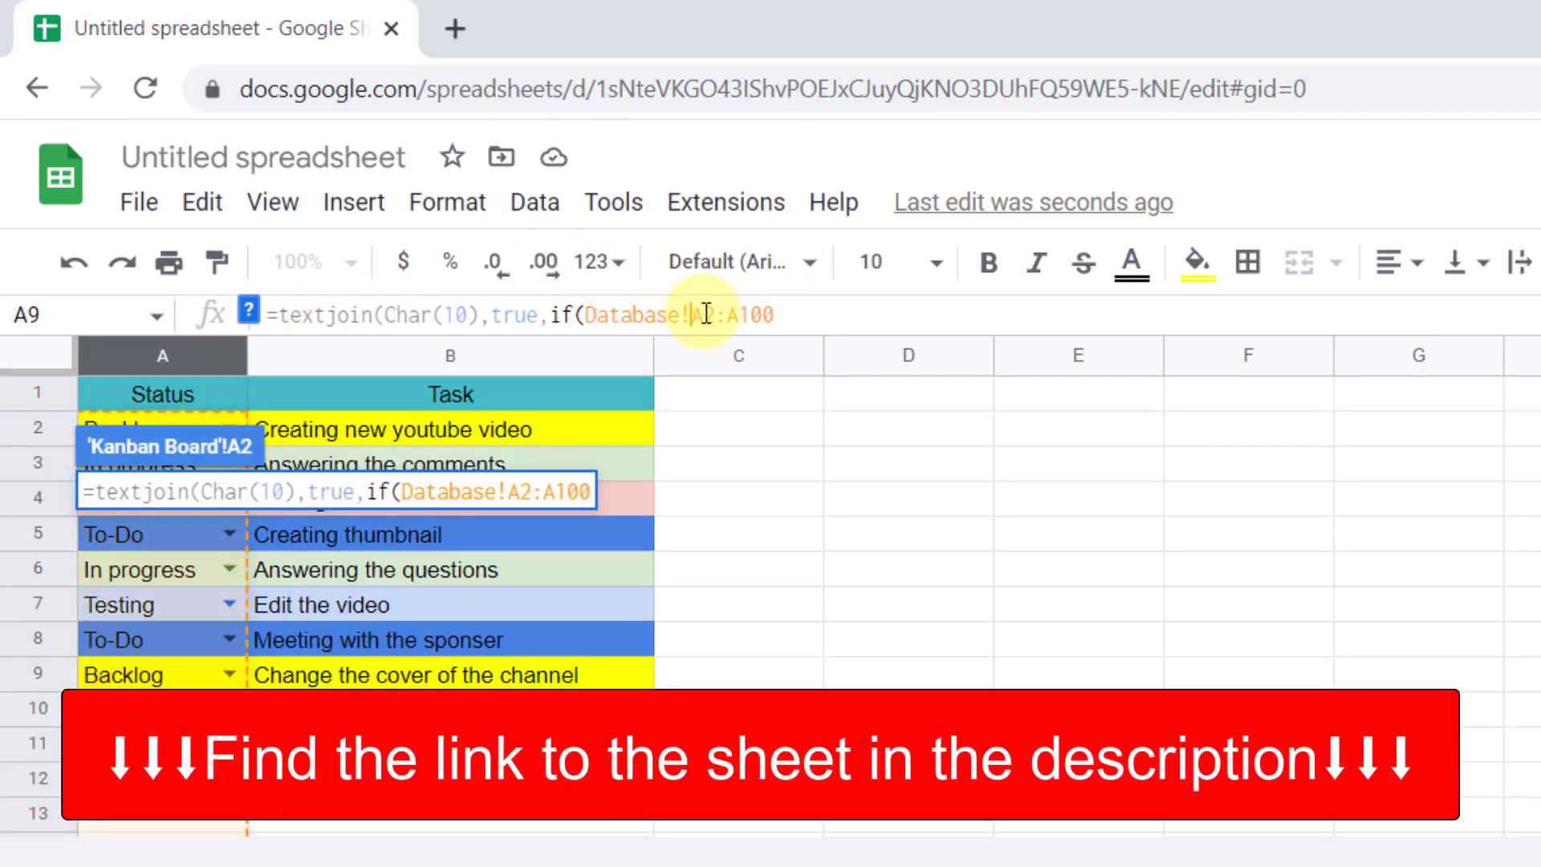
text(=)
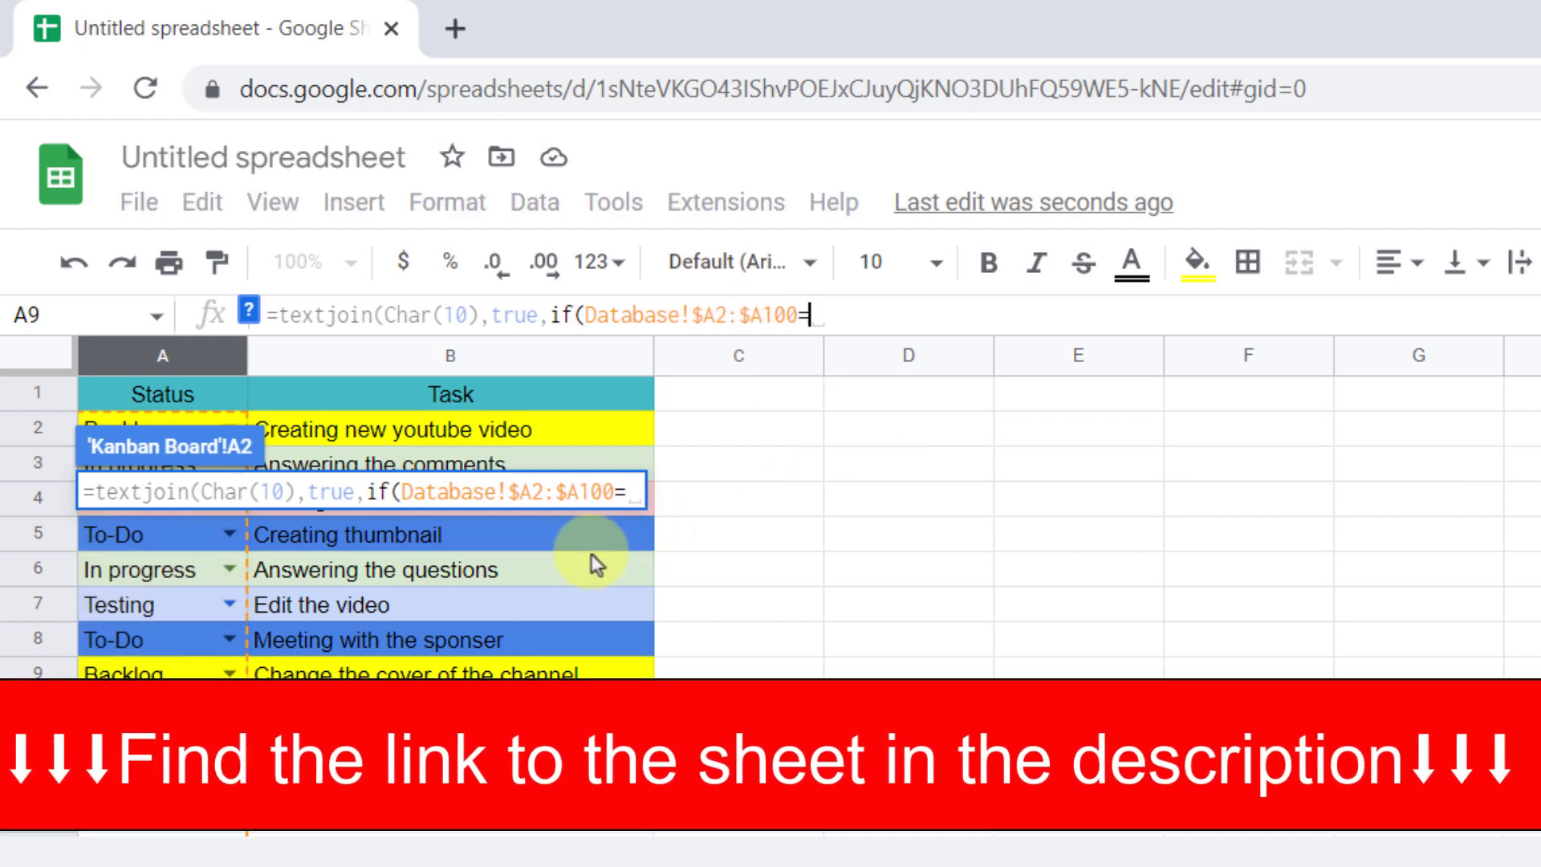
key(ctrl+shift+Page_Down)
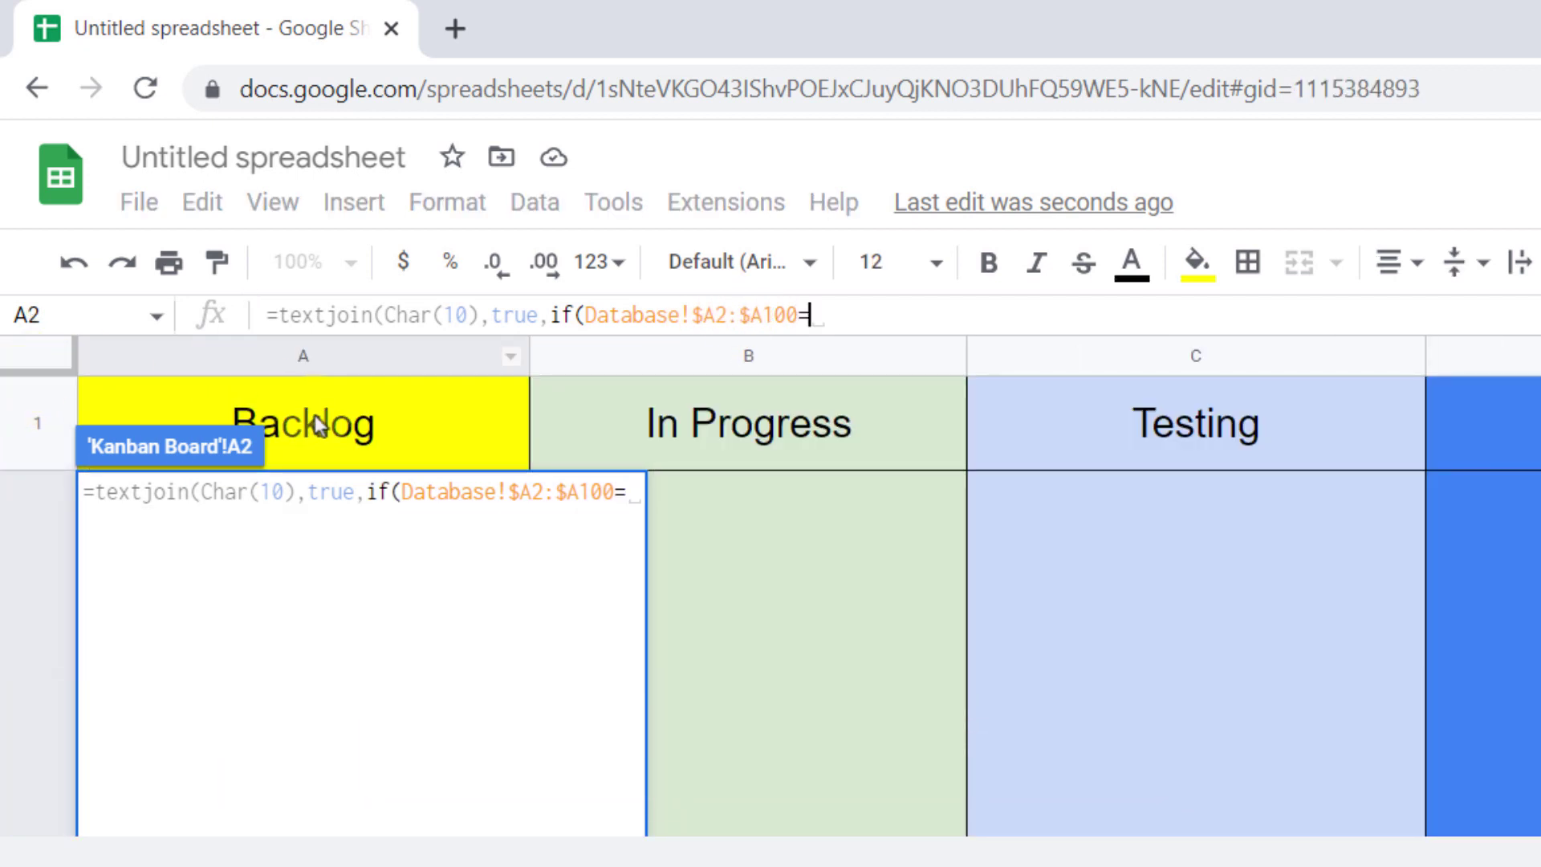
click(309, 420)
text(,)
- Return Database!$B$2:$B$100 when true, else "", and close the formula
key(ctrl+shift+Page_Up)
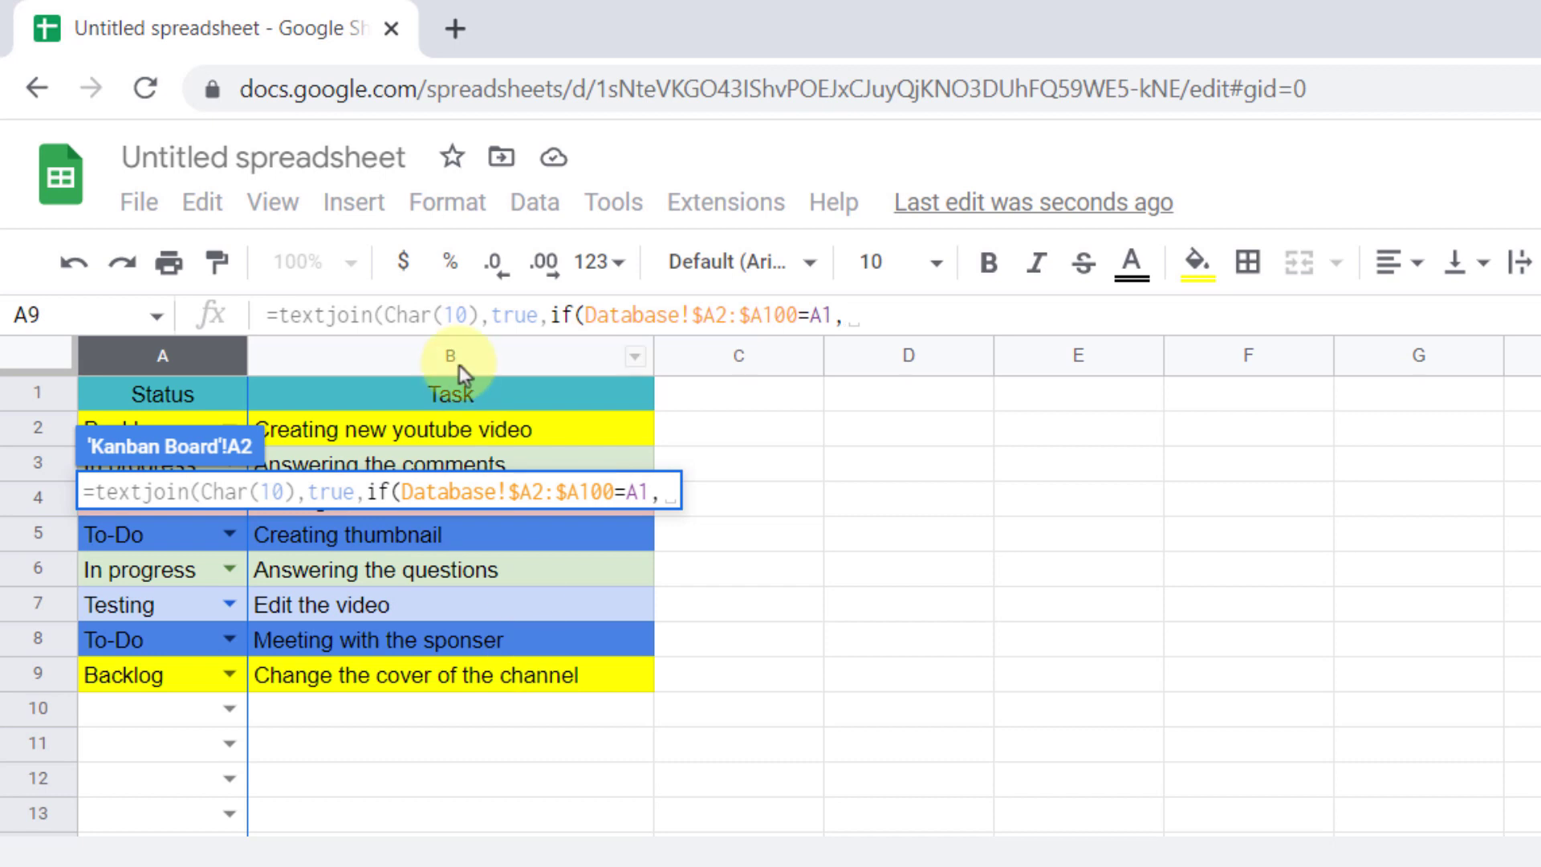
click(447, 356)
text(2:B)
click(1034, 319)
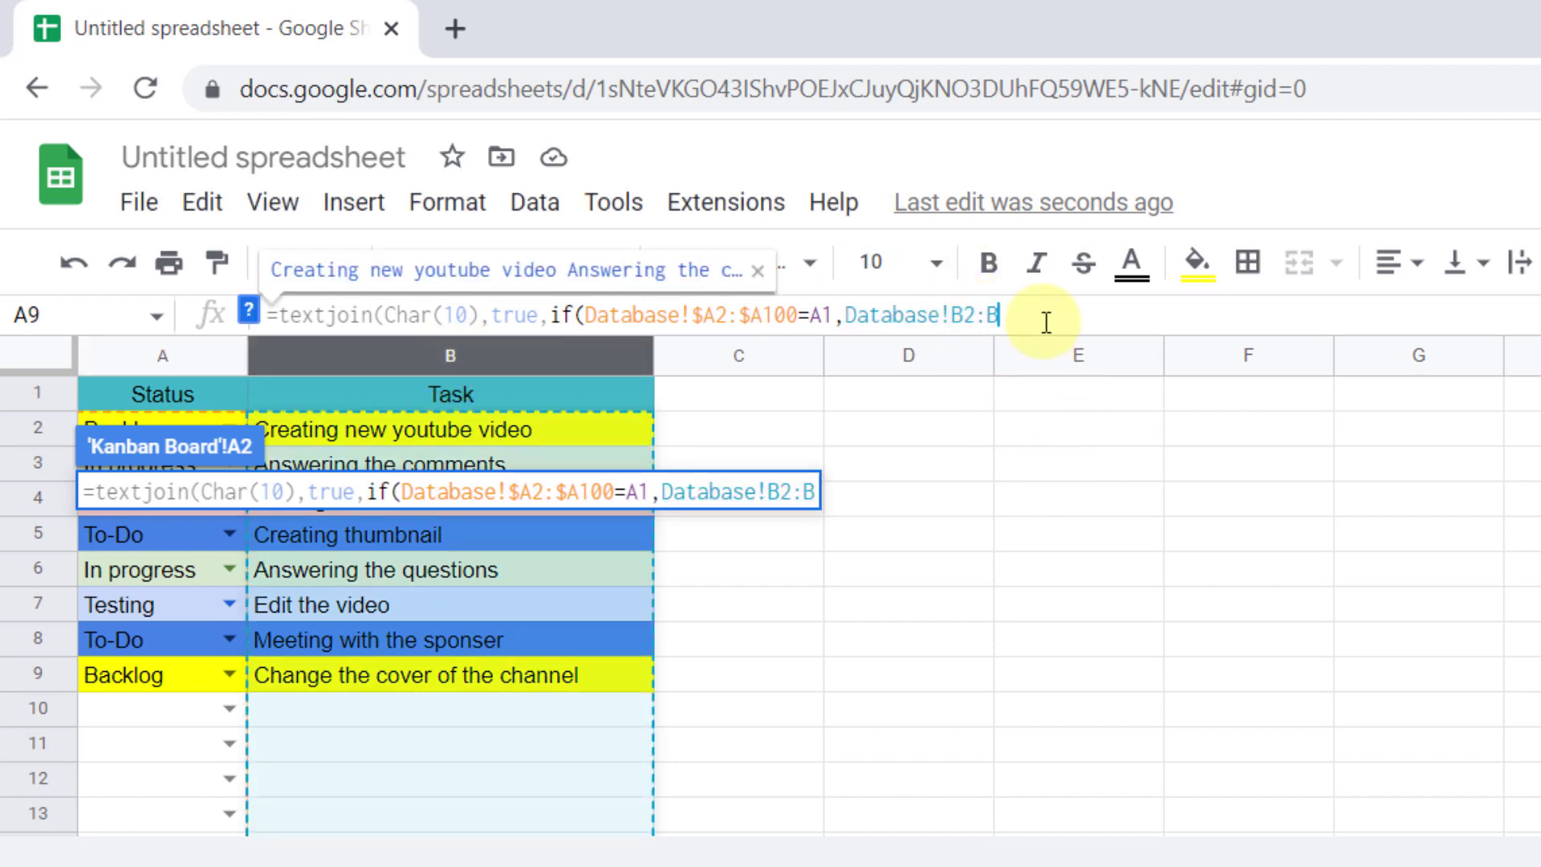
text(100)
key(F4)
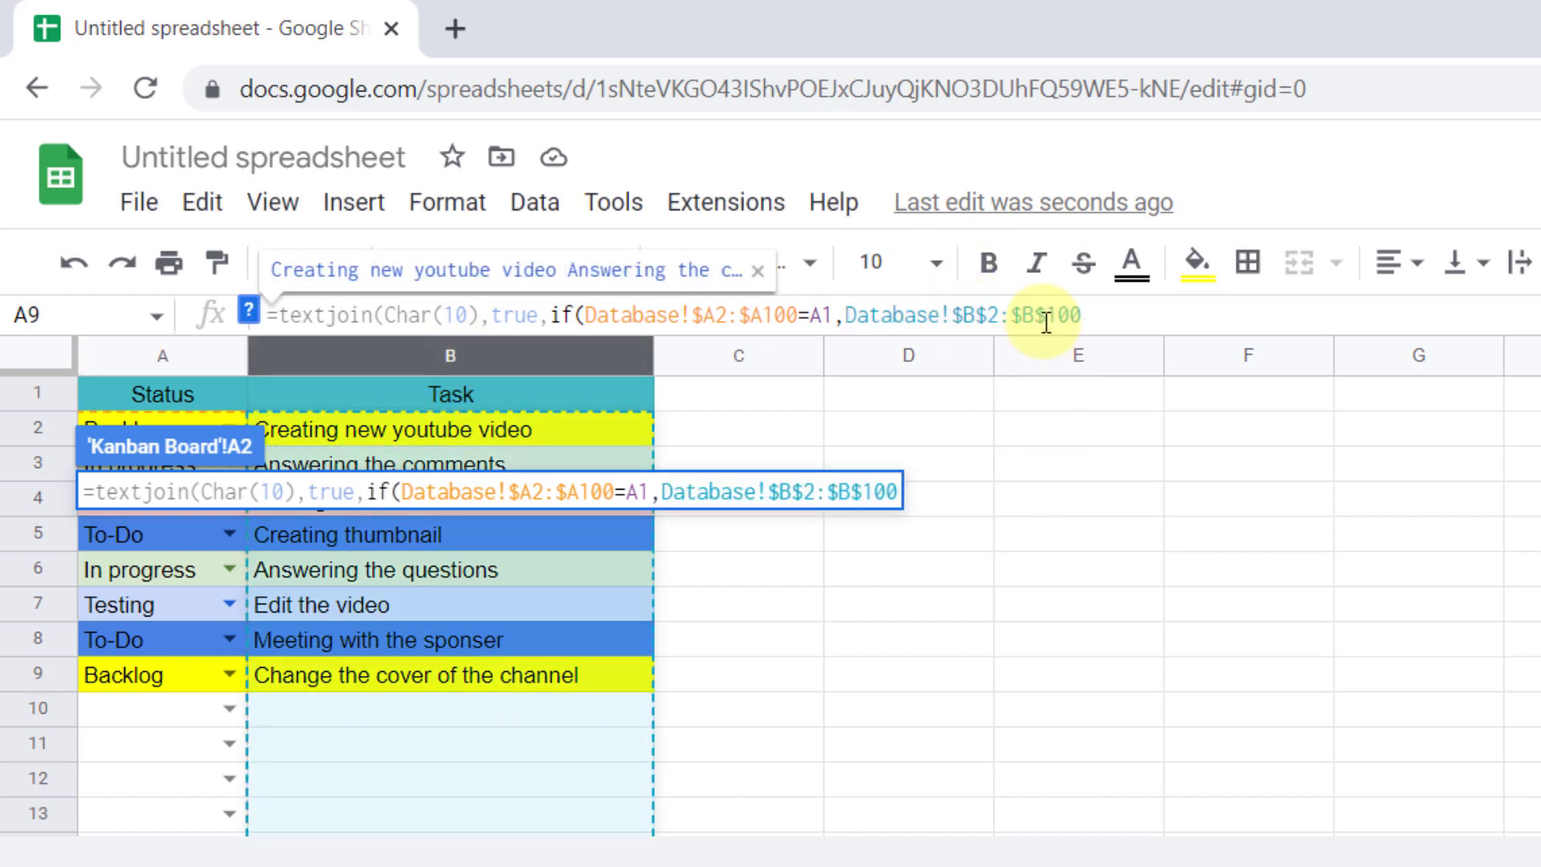
text(,)
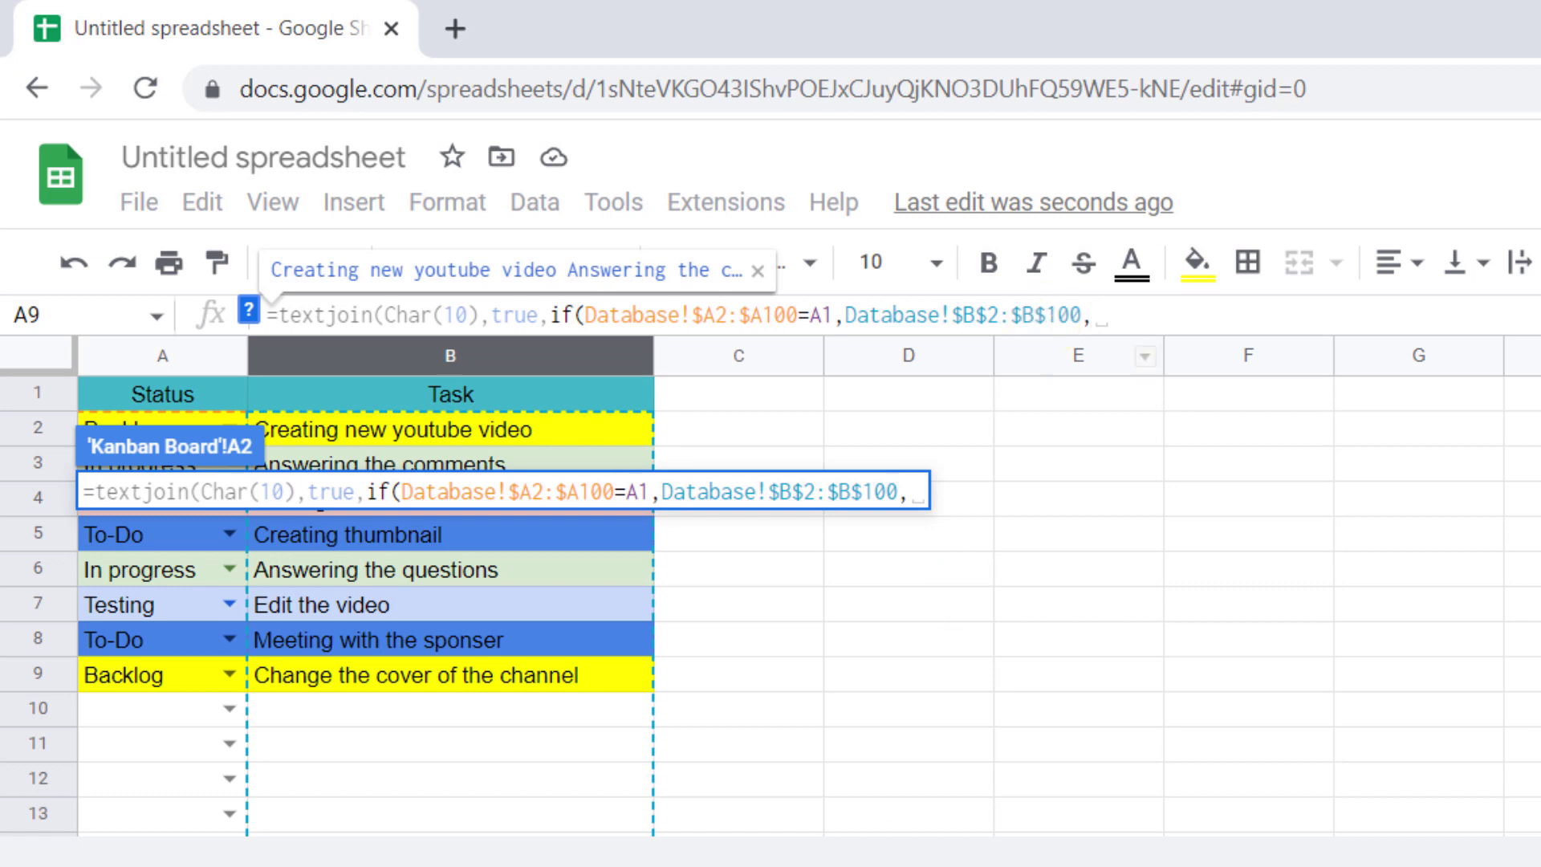
text(")
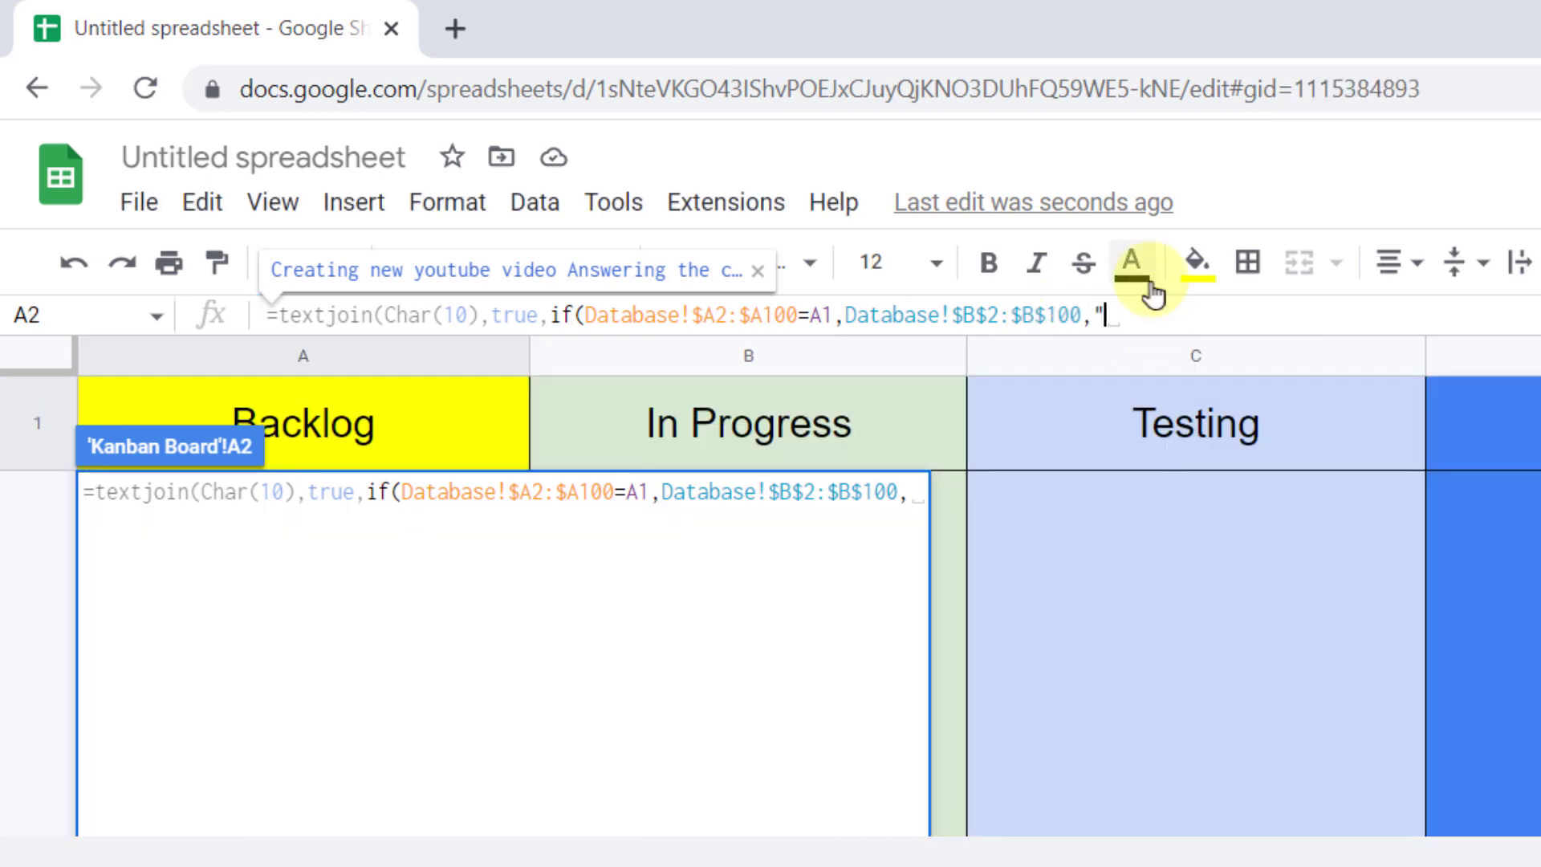
text("))
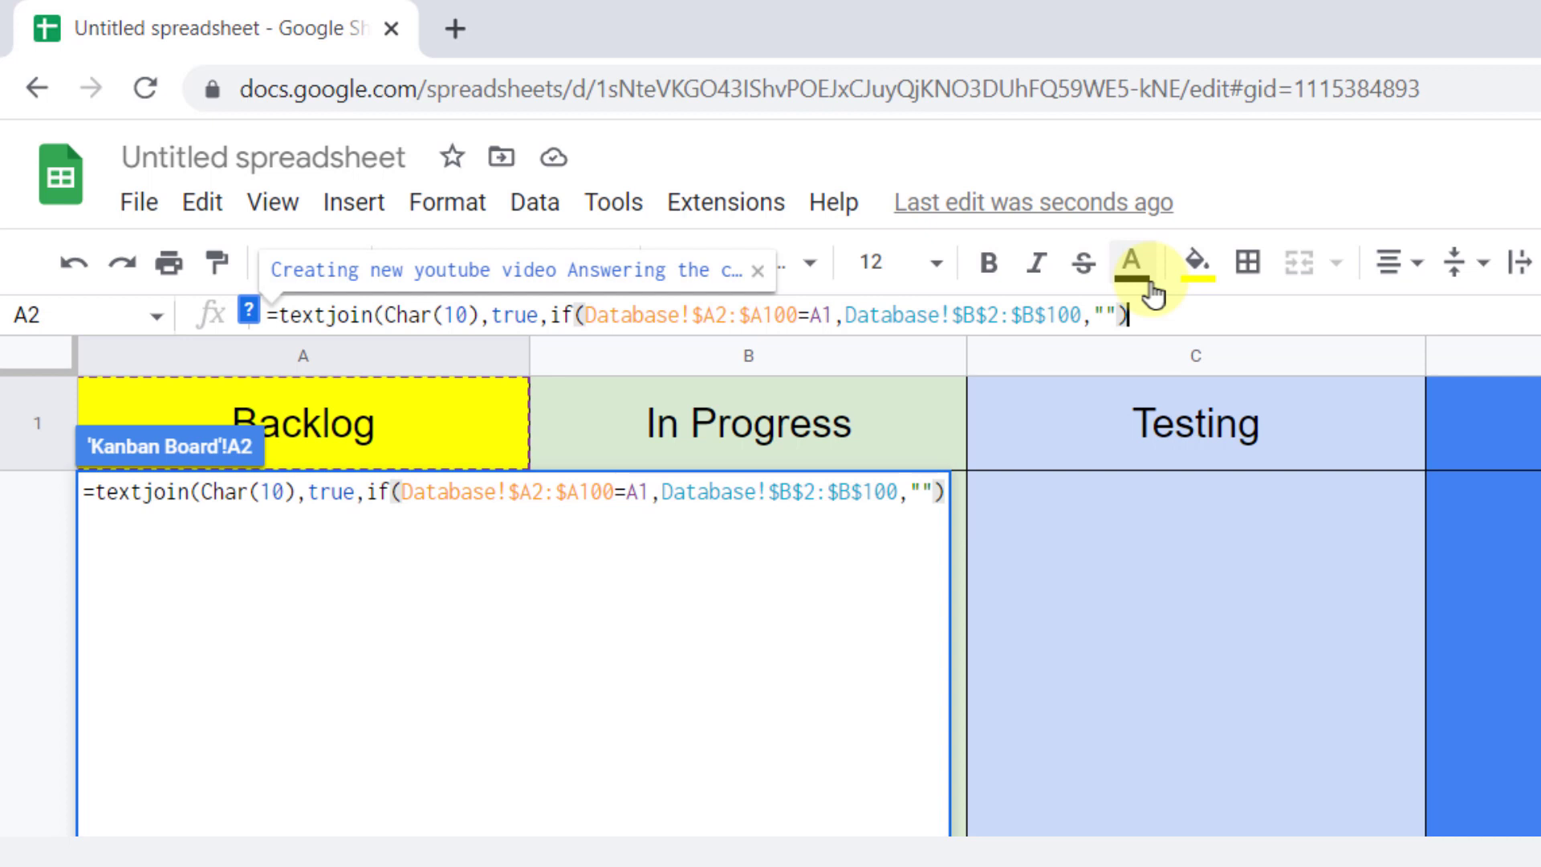
text())
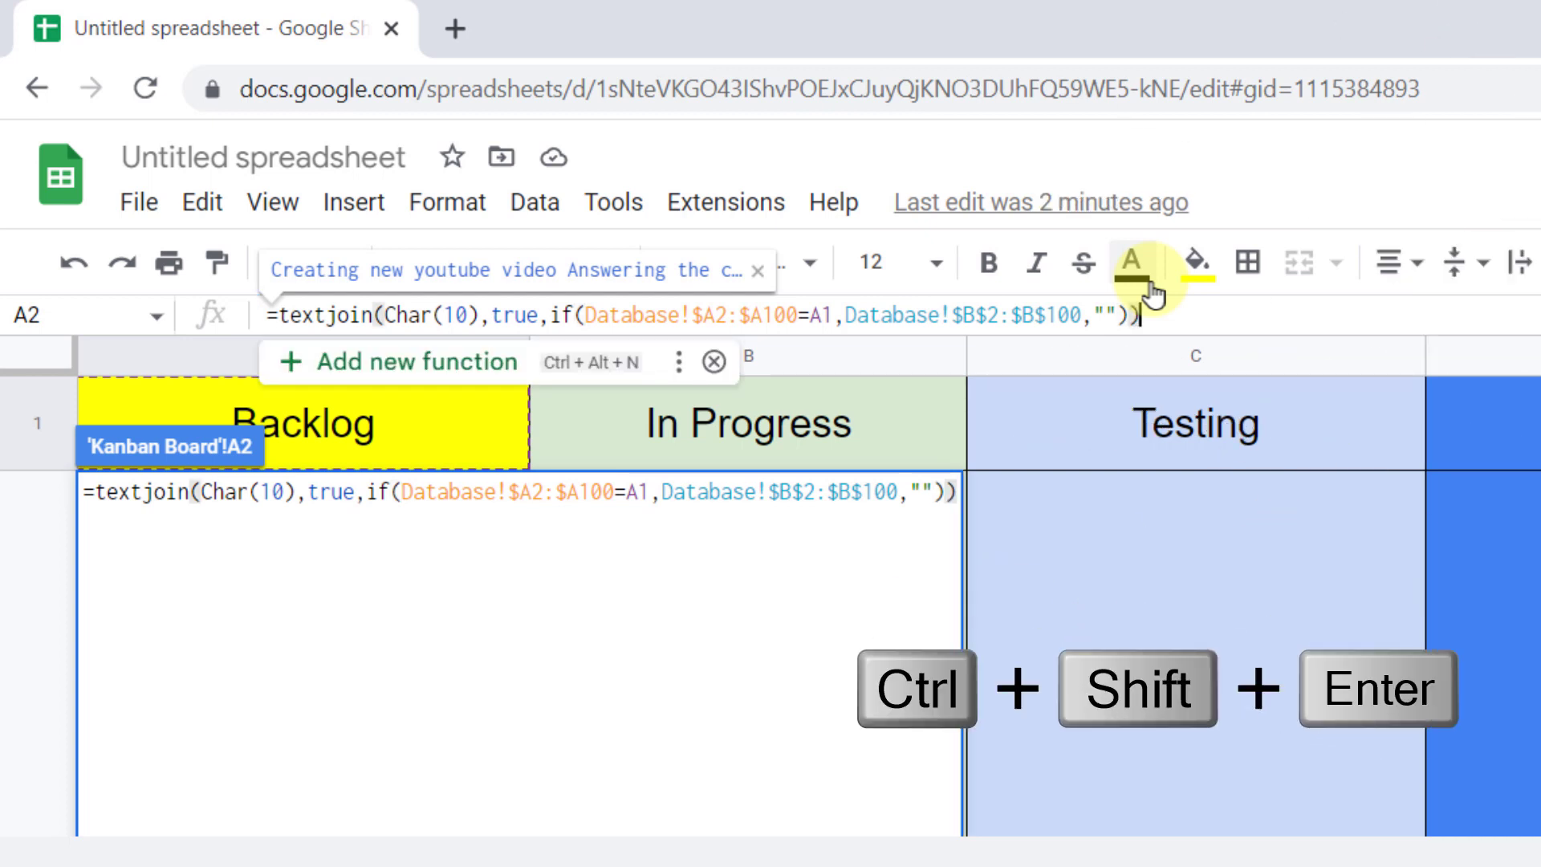
- Convert A2's TEXTJOIN/IF formula to an ArrayFormula and copy its full text
key(ctrl+shift+Return)
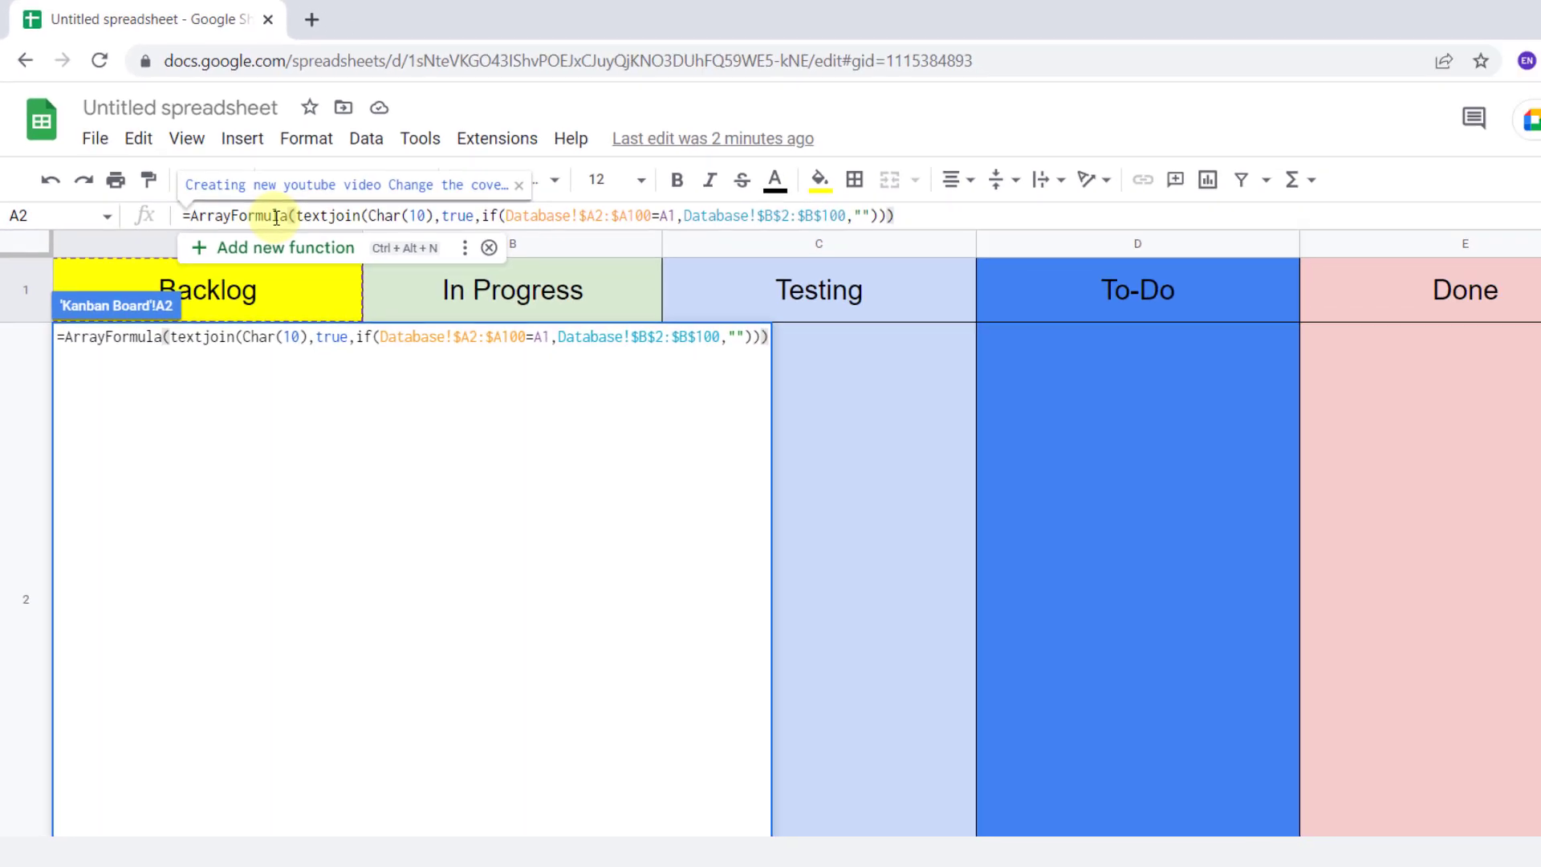
key(Return)
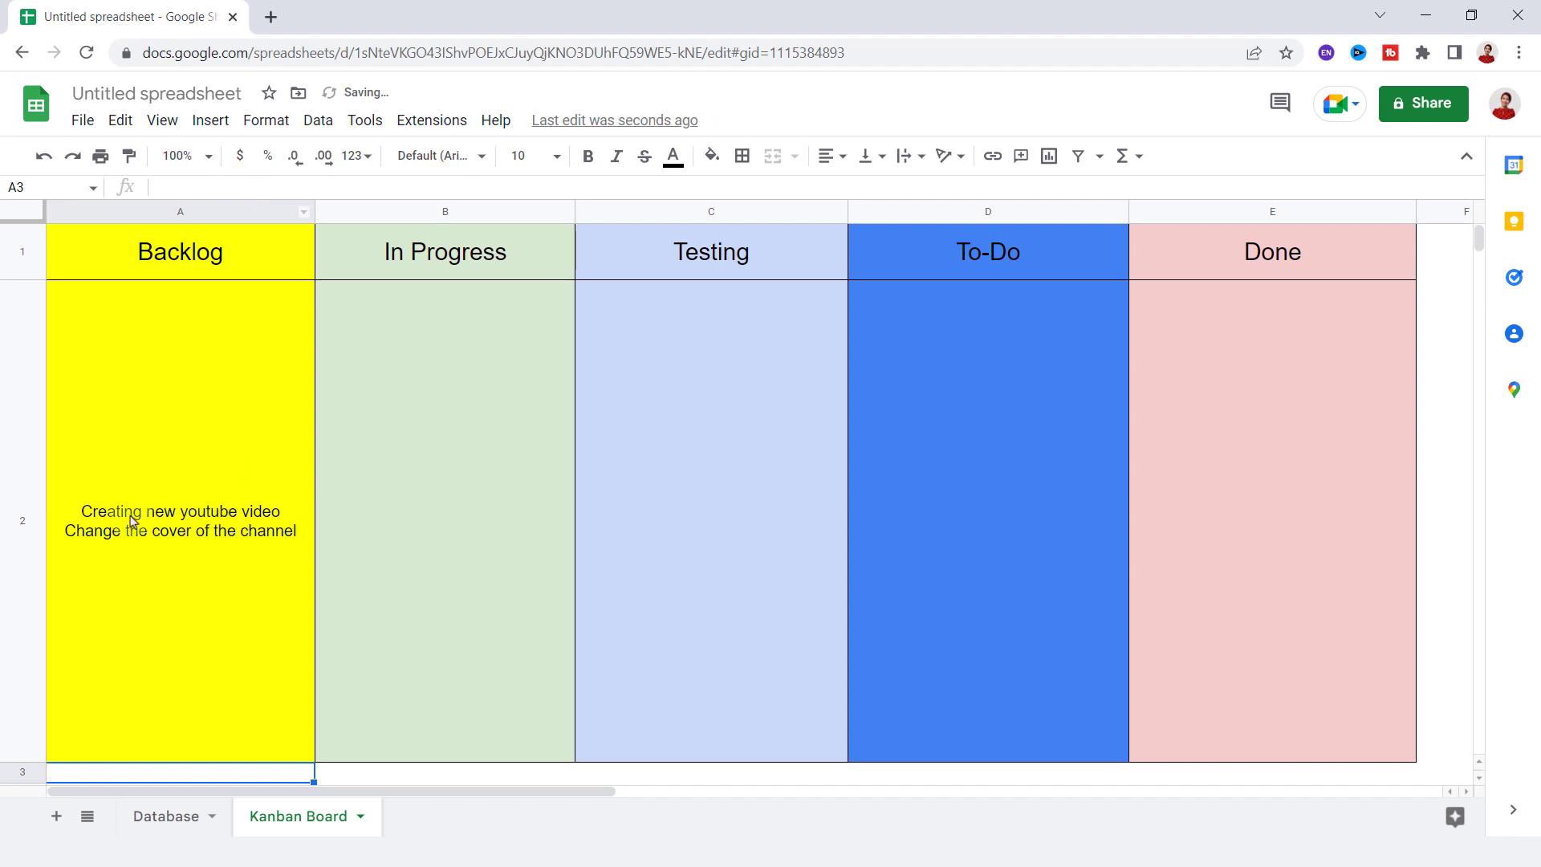
click(257, 369)
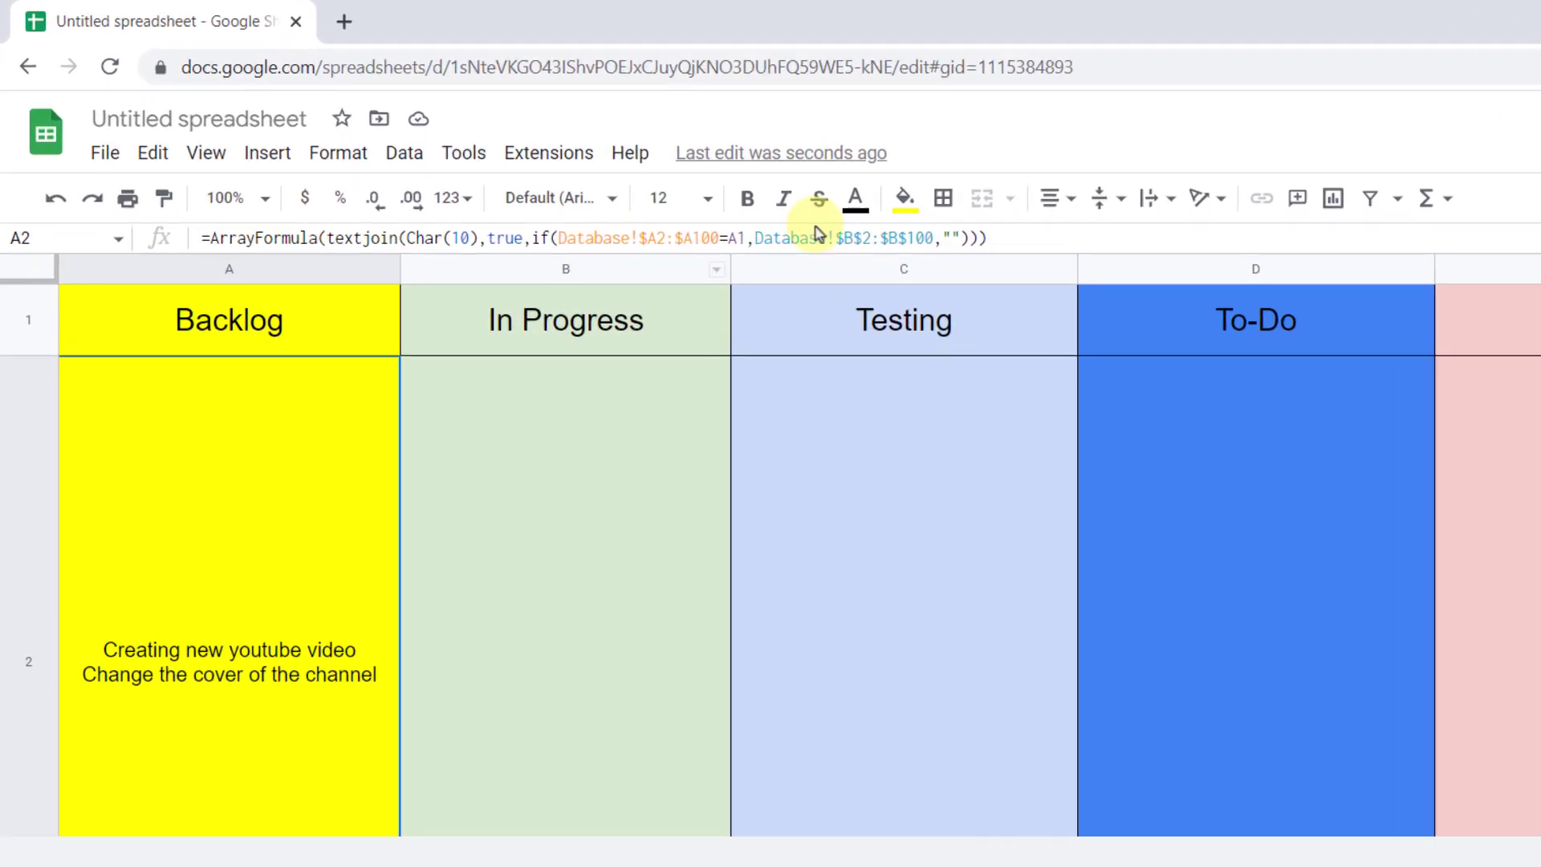
drag(816, 197, 148, 194)
key(ctrl+c)
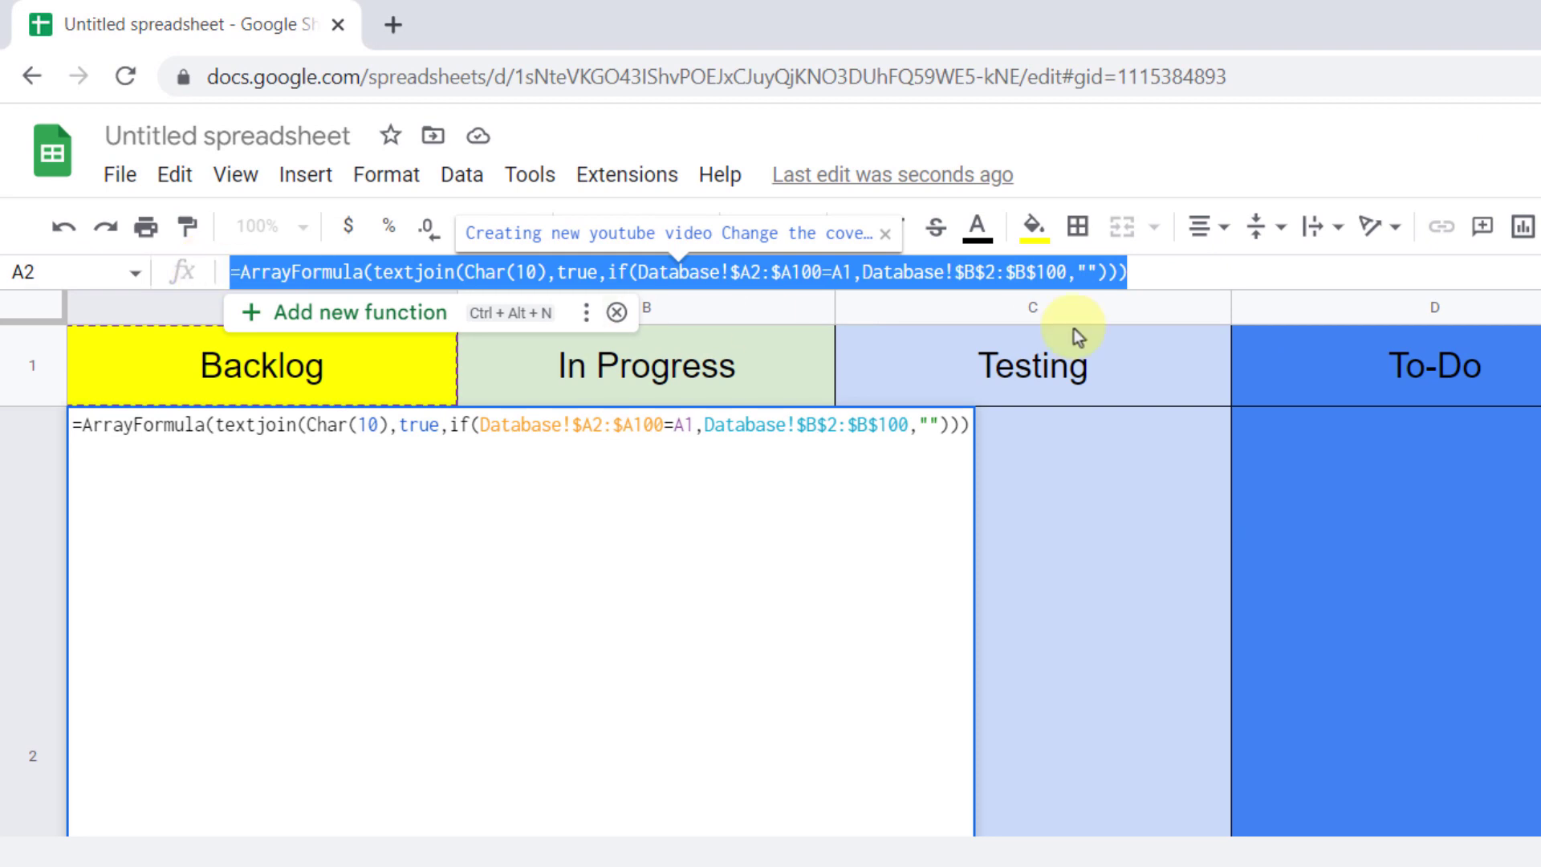
click(1110, 450)
- Paste the formula into B2 with its A1 header reference changed to B1
click(693, 571)
click(409, 277)
key(ctrl+v)
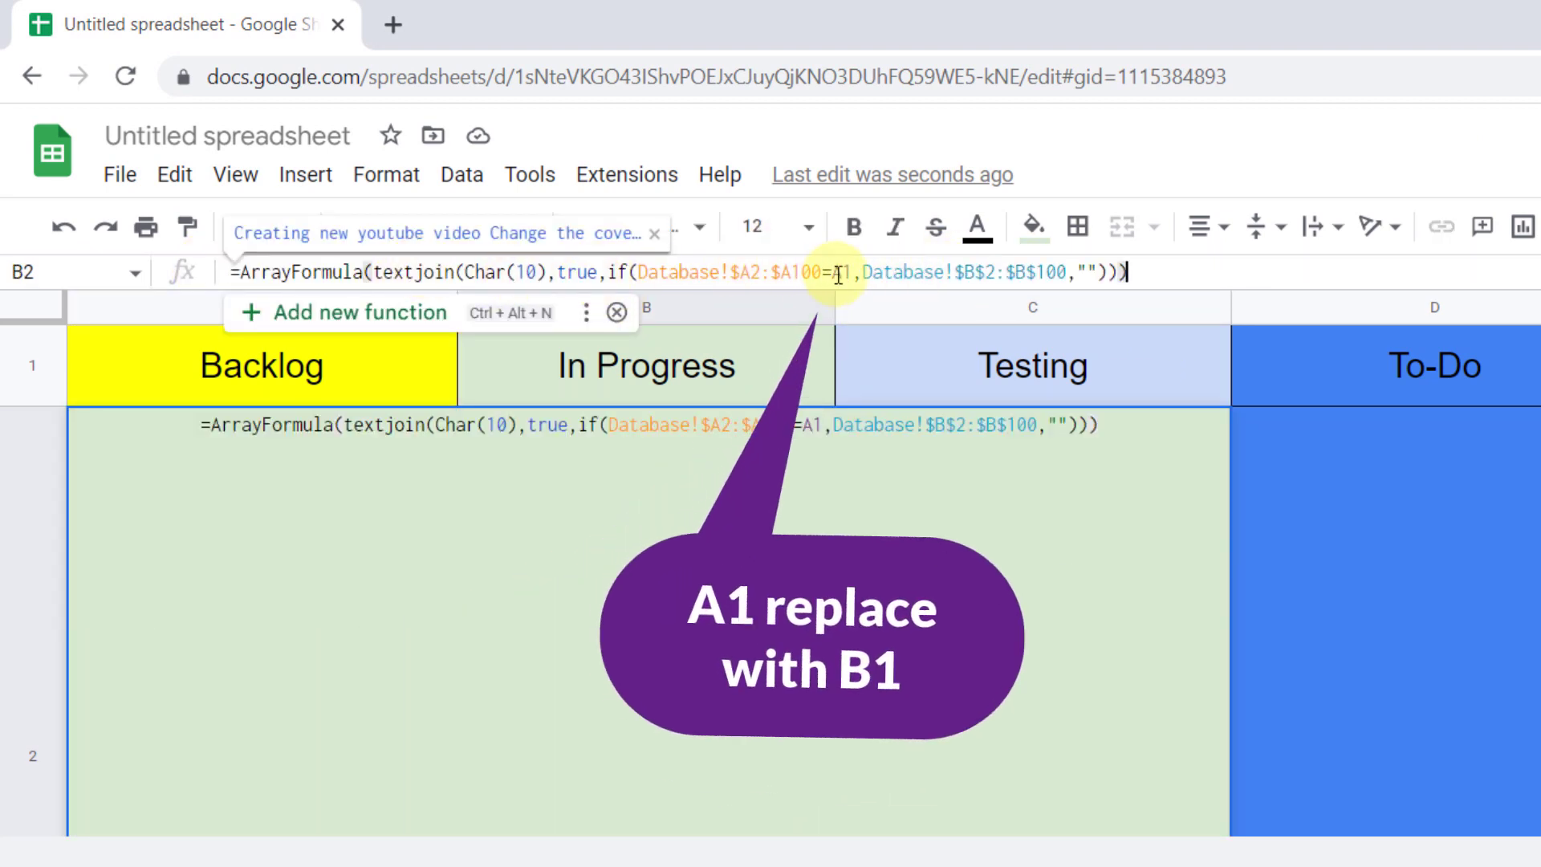
double_click(836, 272)
text(B1)
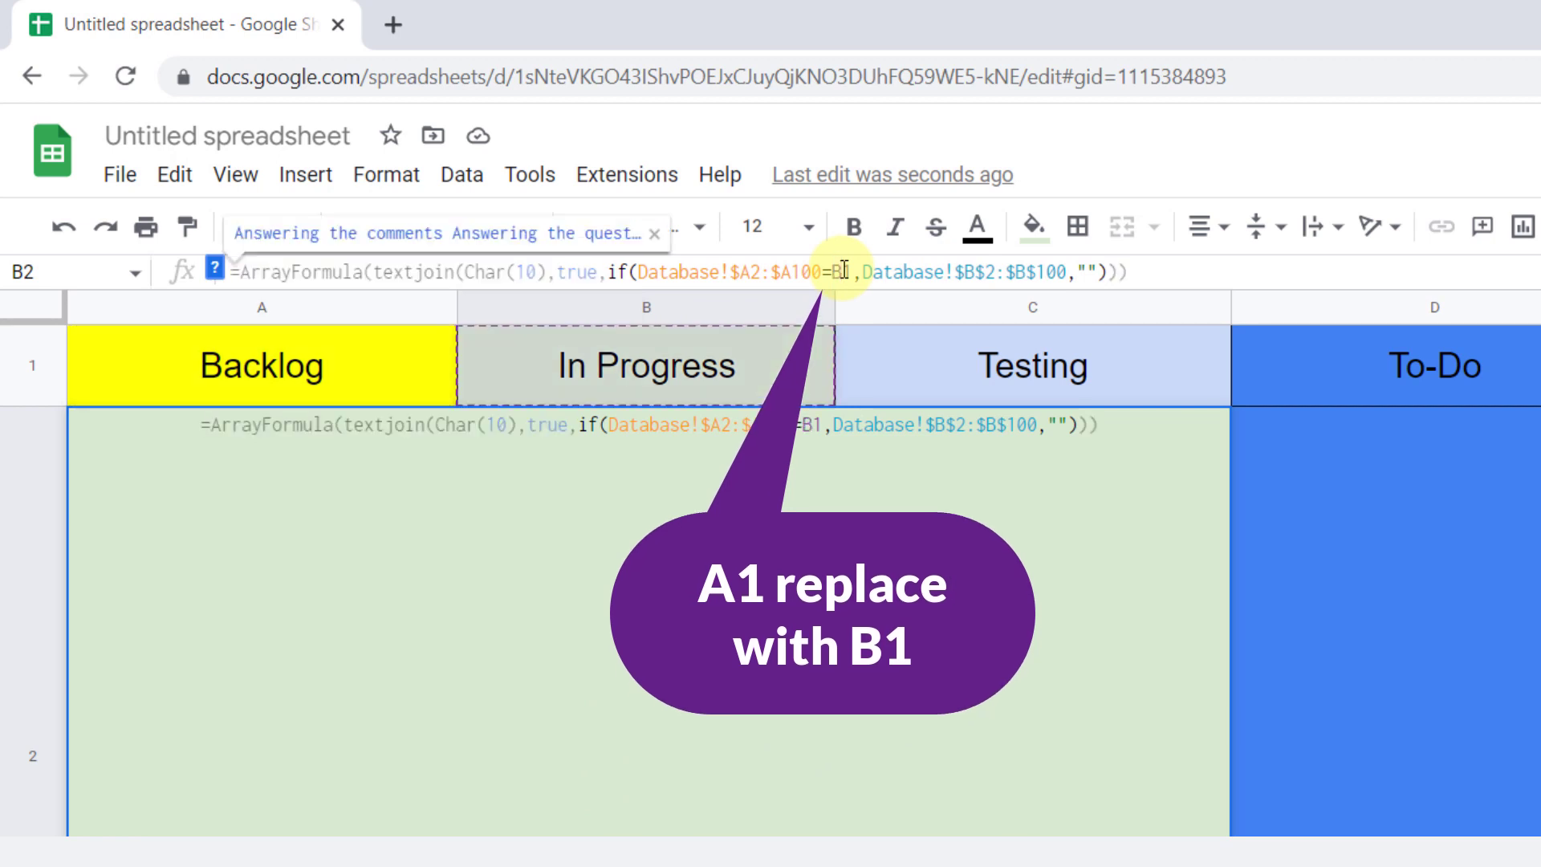
key(Return)
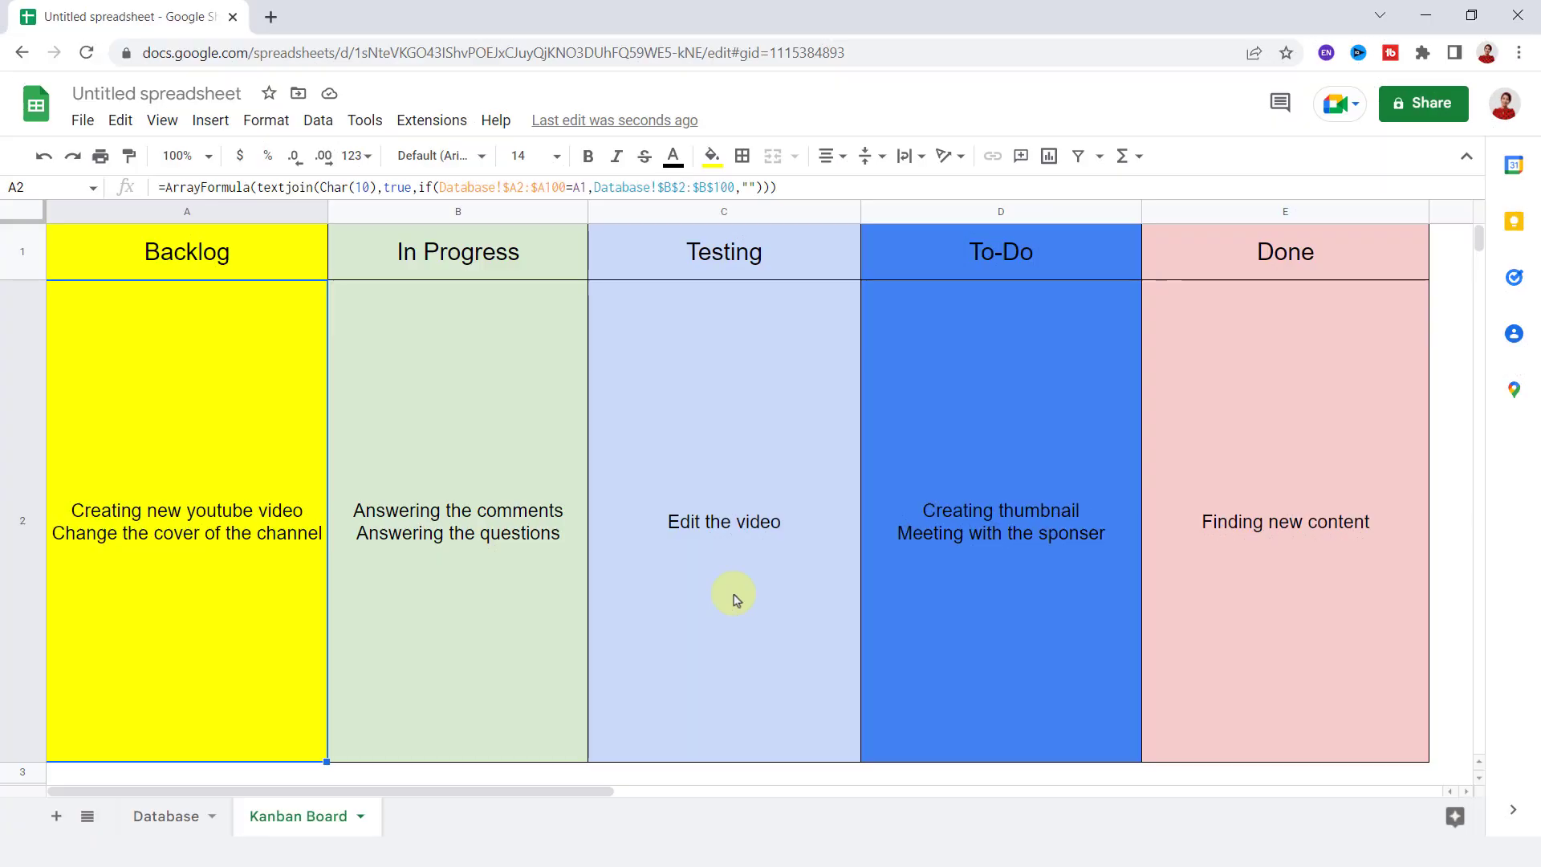
- On the Database sheet, add task 'New video' with status In progress in row 10
click(166, 816)
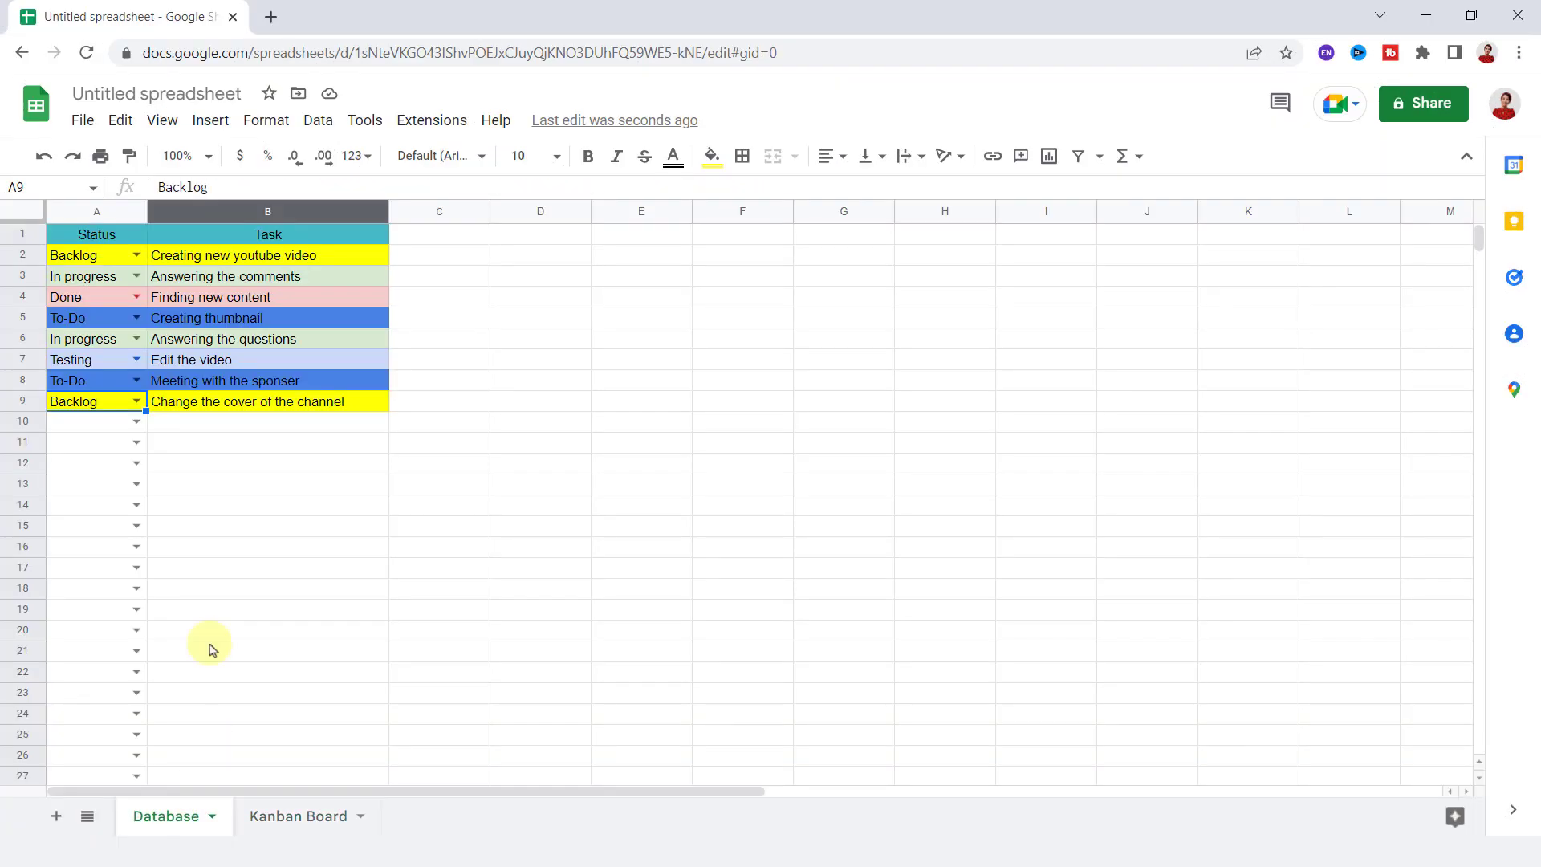
click(136, 422)
click(105, 482)
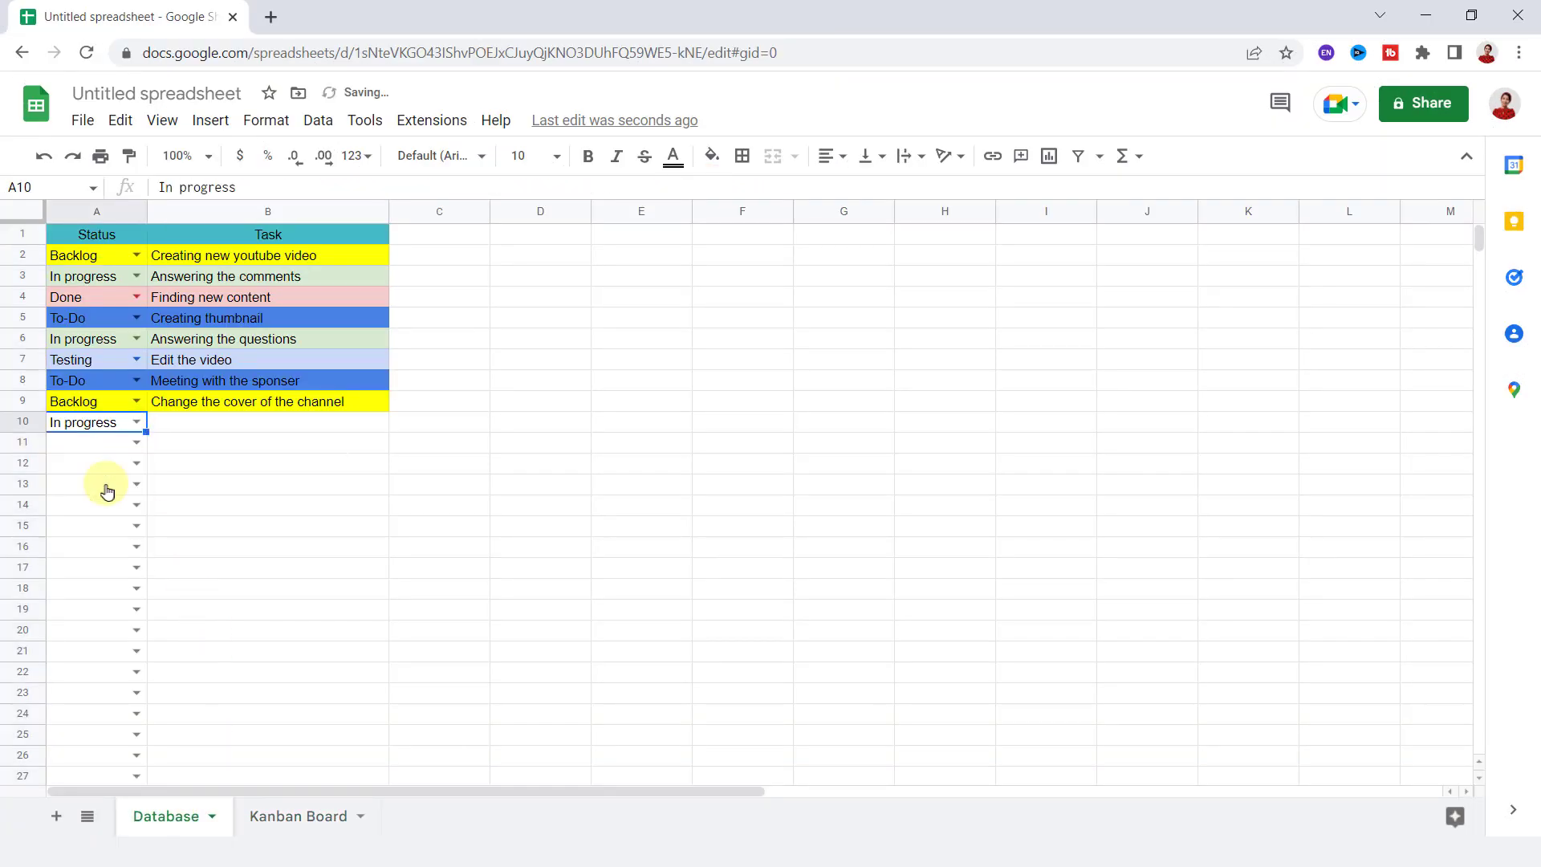
click(206, 422)
text(New)
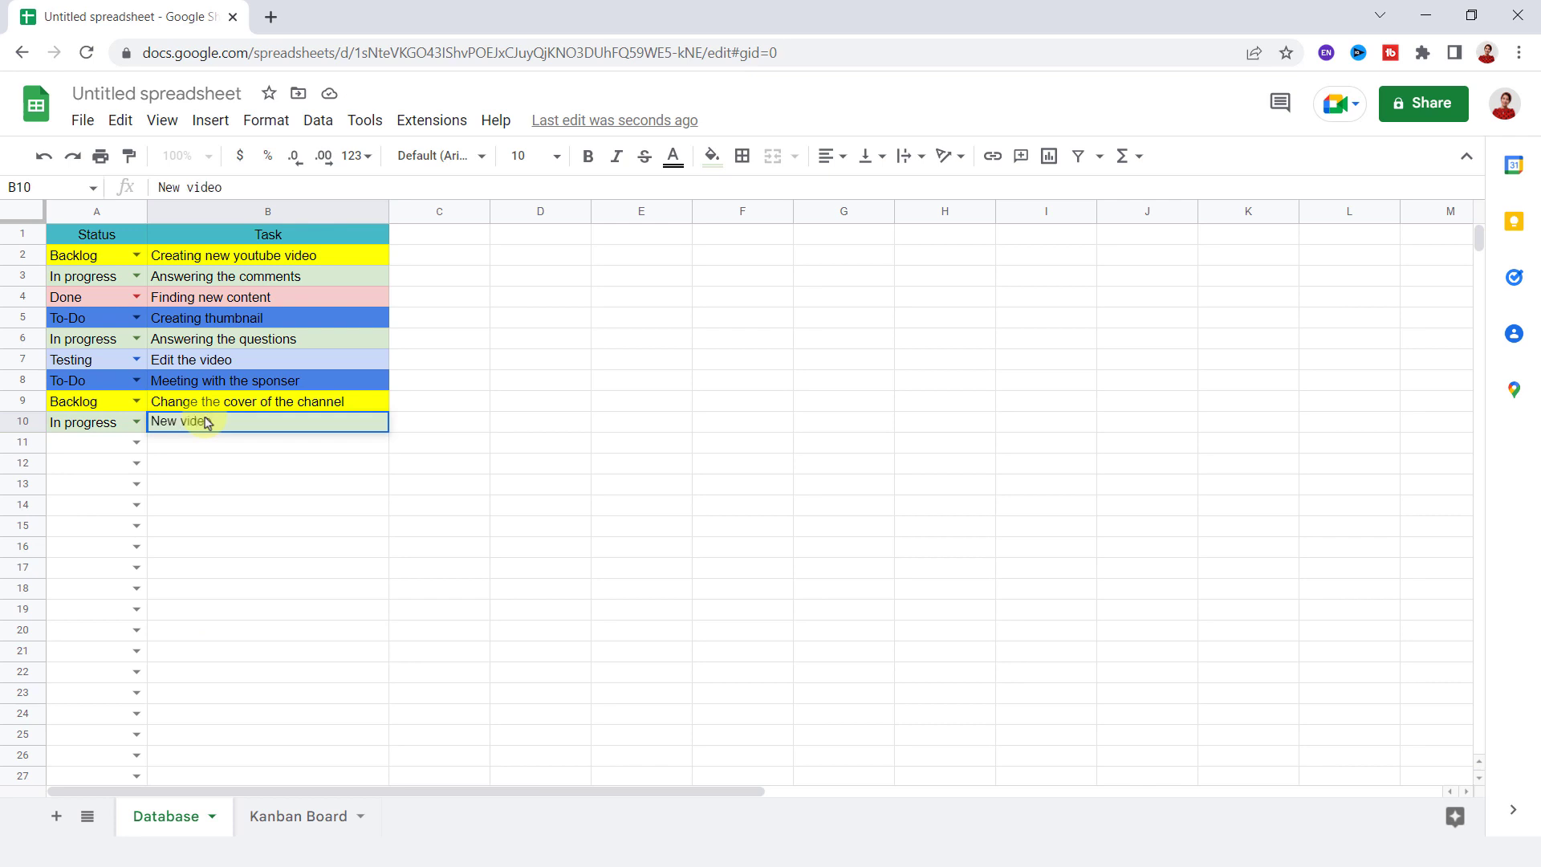
text( video)
key(Return)
- Add task 'Upload video' with status Done in row 11
click(137, 442)
click(103, 575)
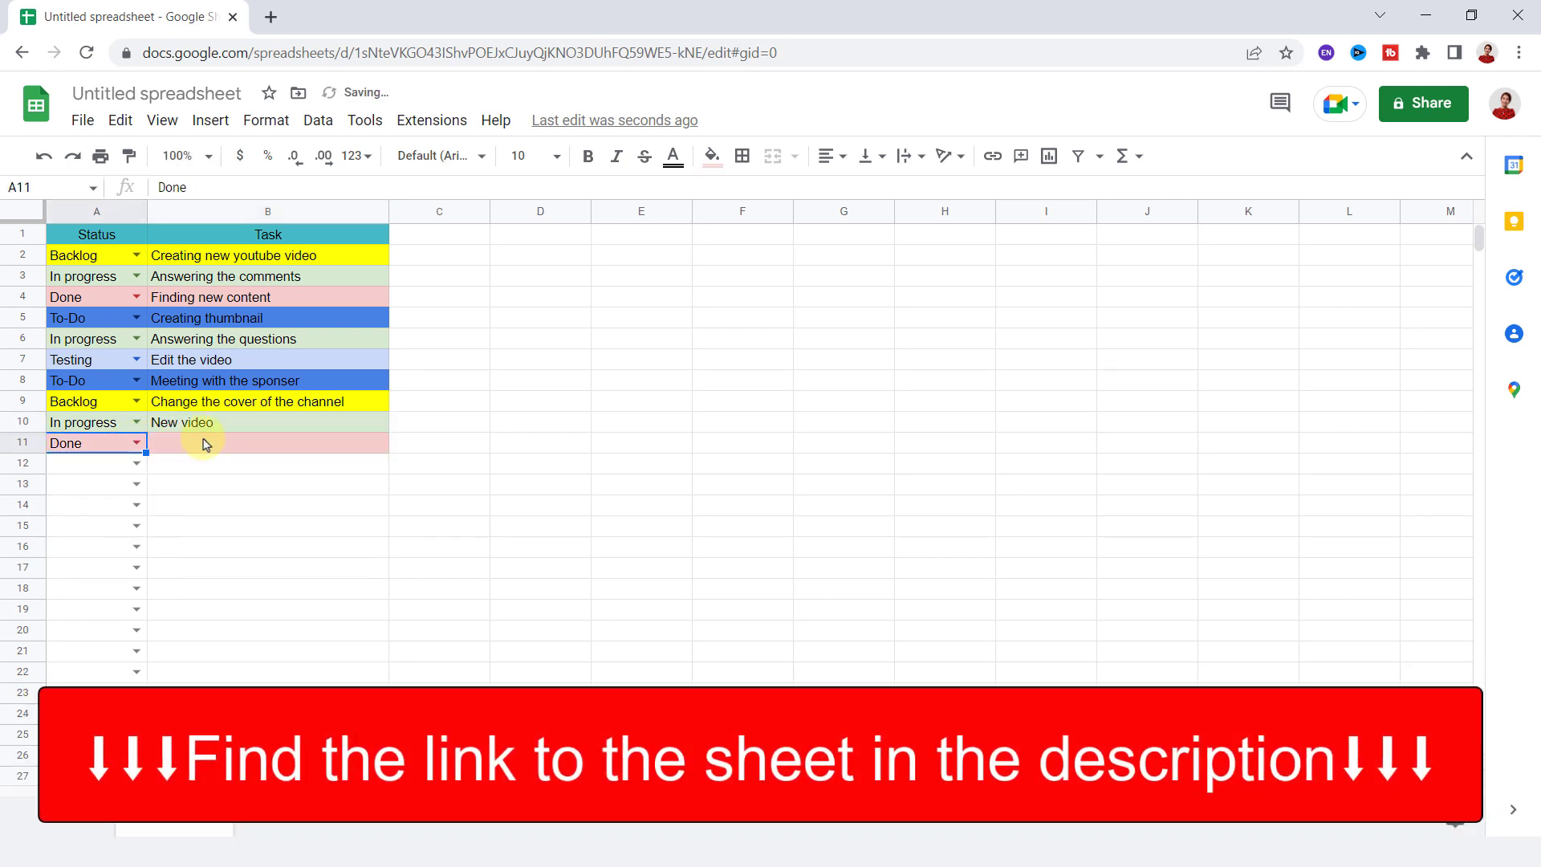
click(206, 444)
text(Upload)
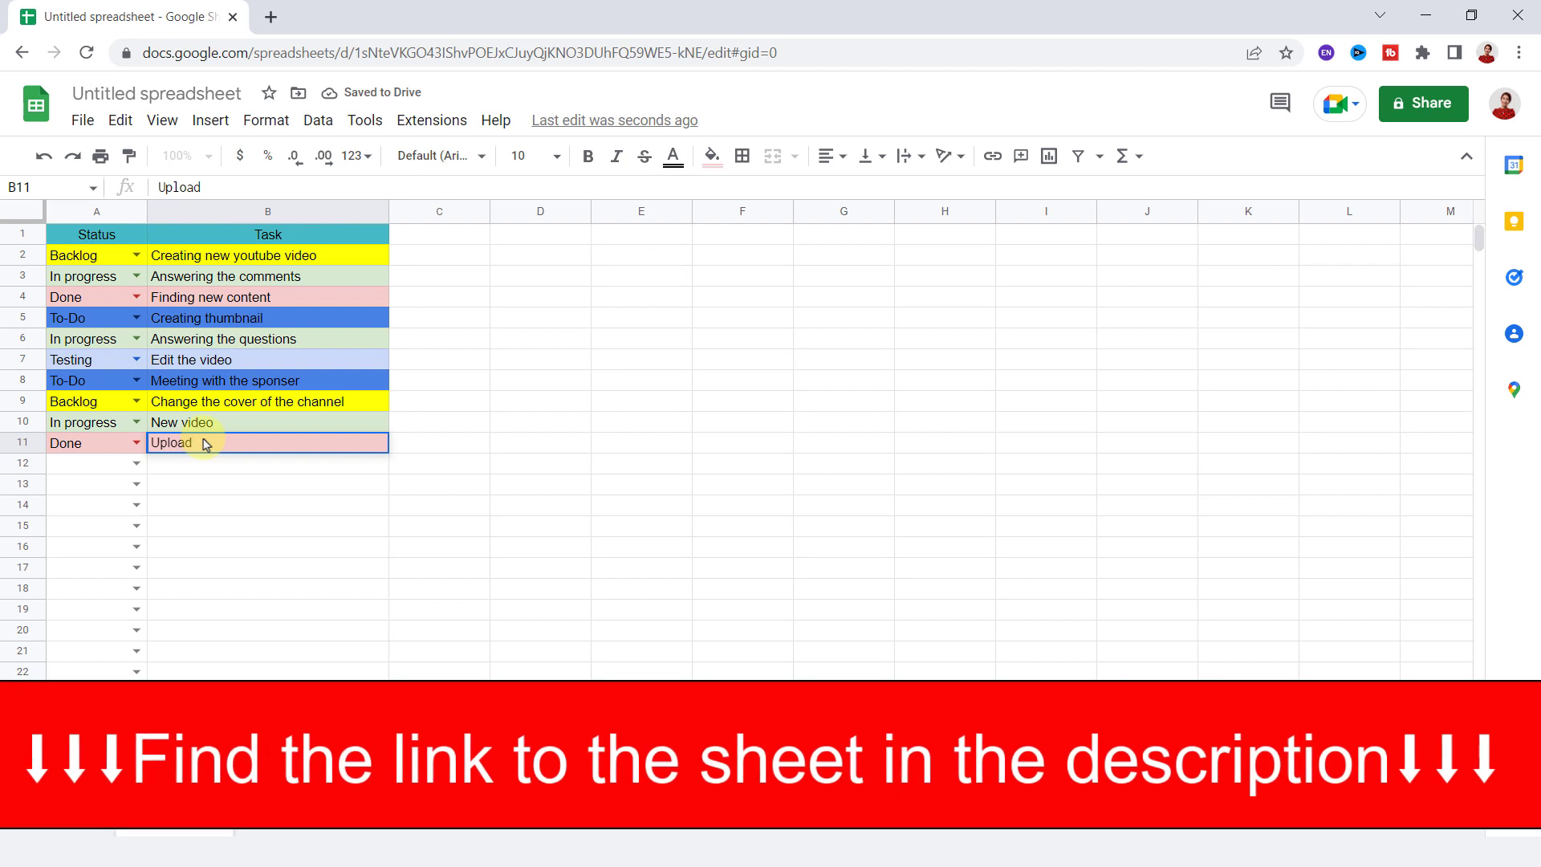
text( video)
key(Return)
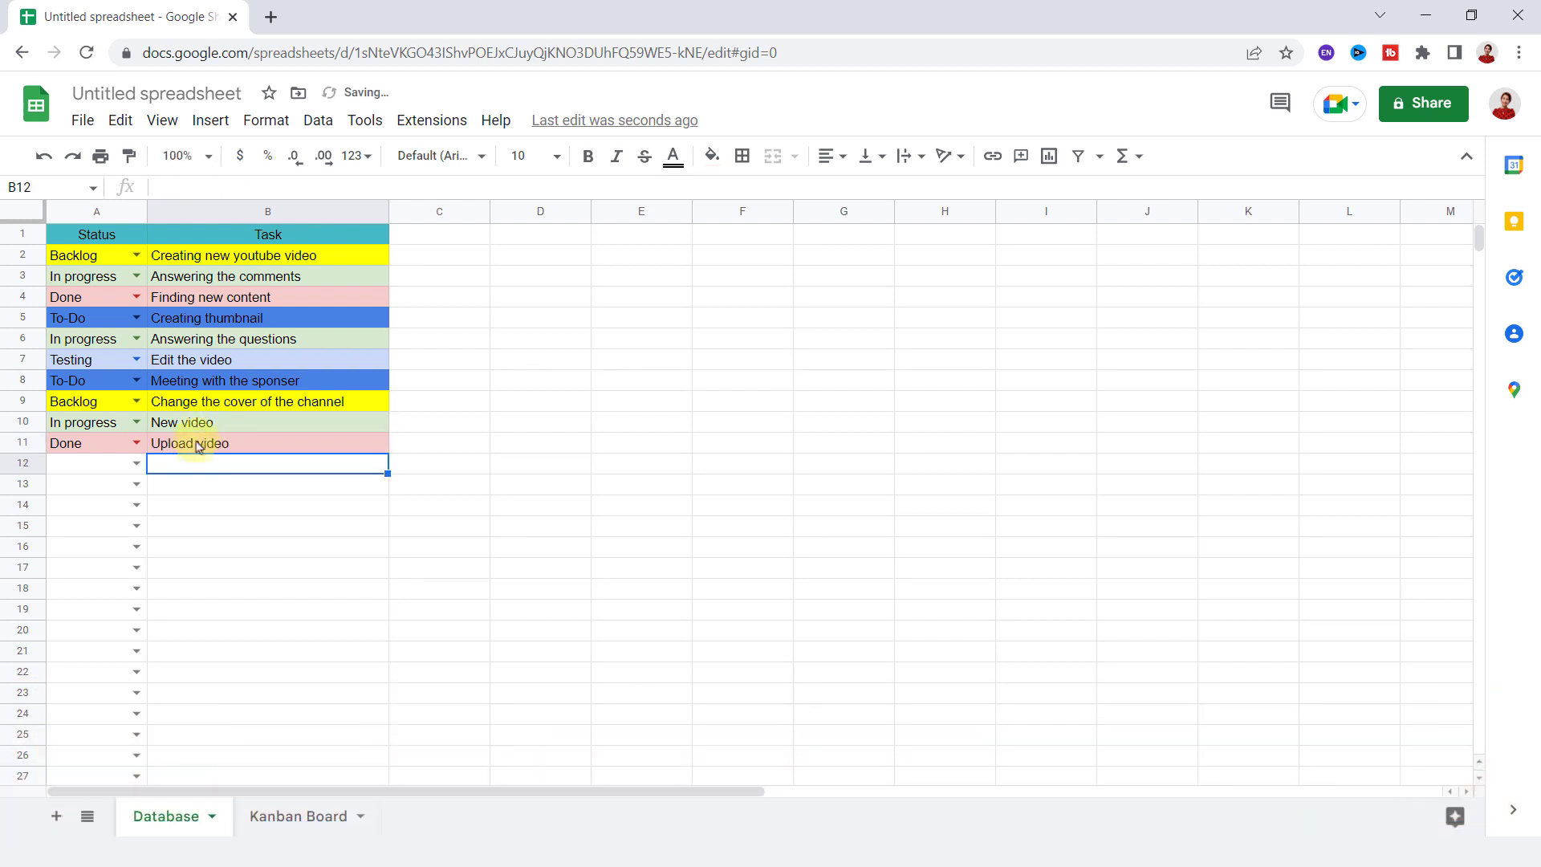
- Go back to the Kanban Board sheet to see the new tasks under In Progress and Done
click(274, 817)
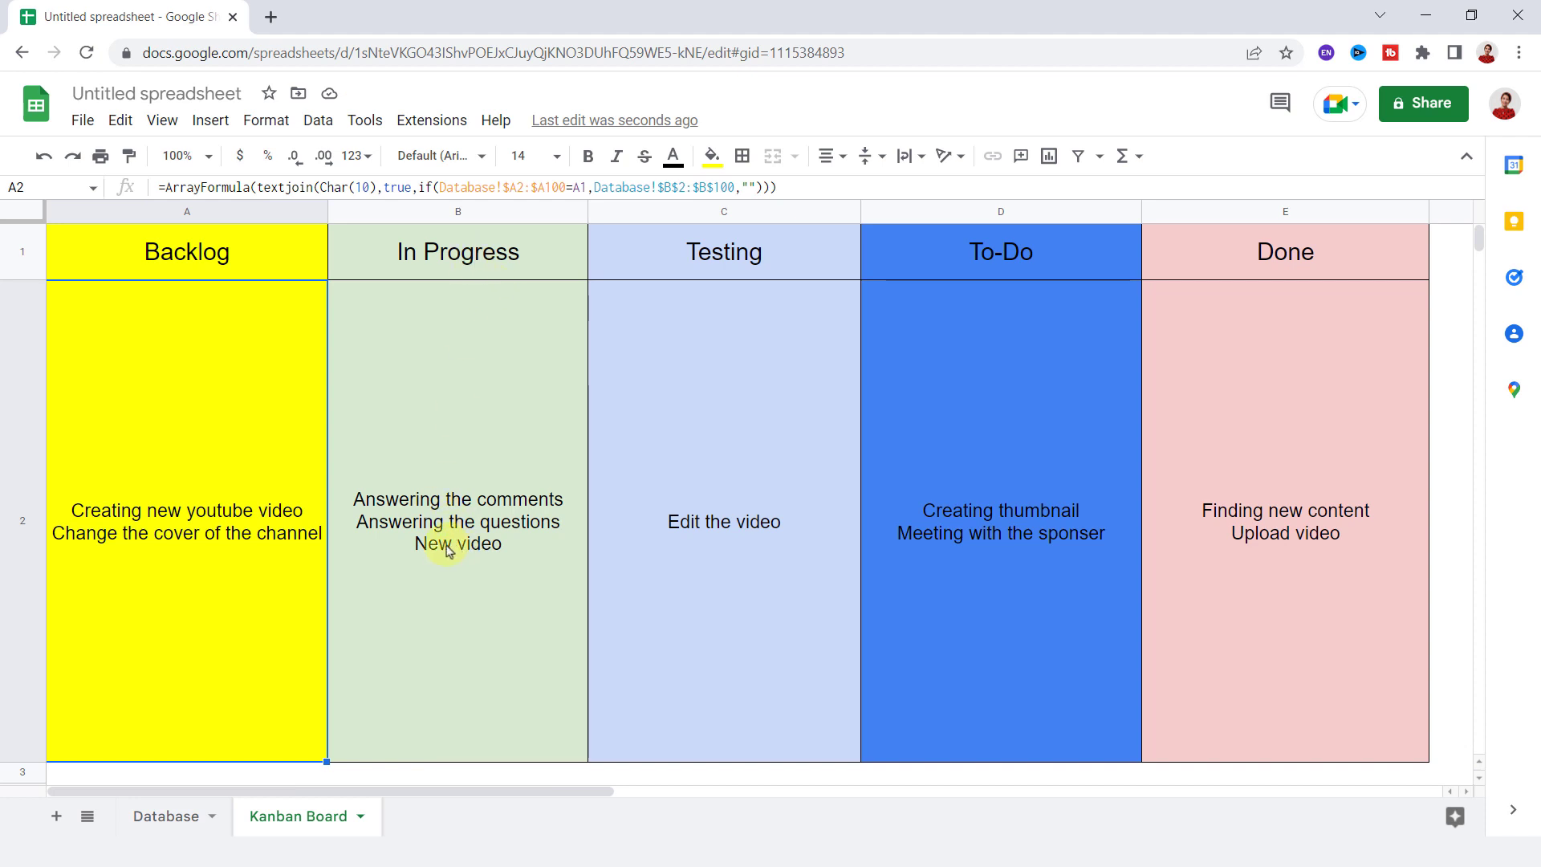